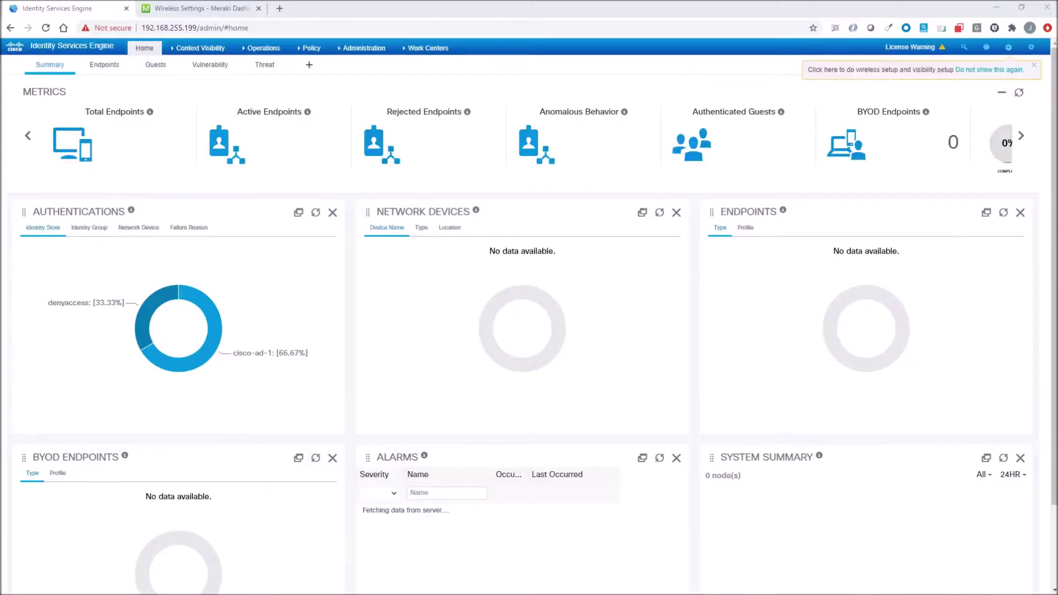
# - Open the Cisco-AD-1 Active Directory join point under External Identity Sources
pyautogui.click(364, 48)
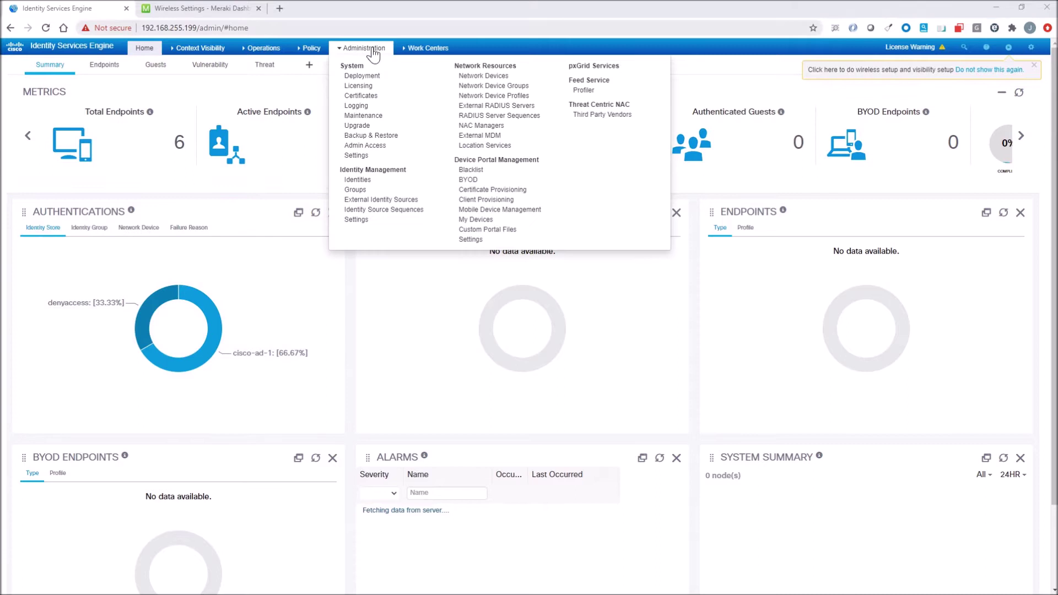
pyautogui.click(370, 200)
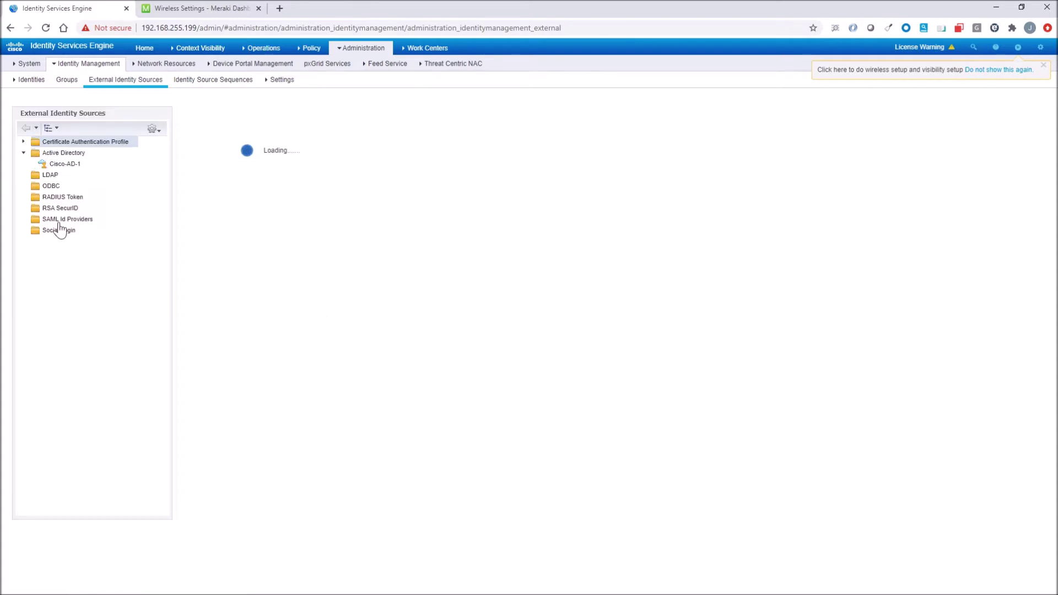
pyautogui.click(58, 164)
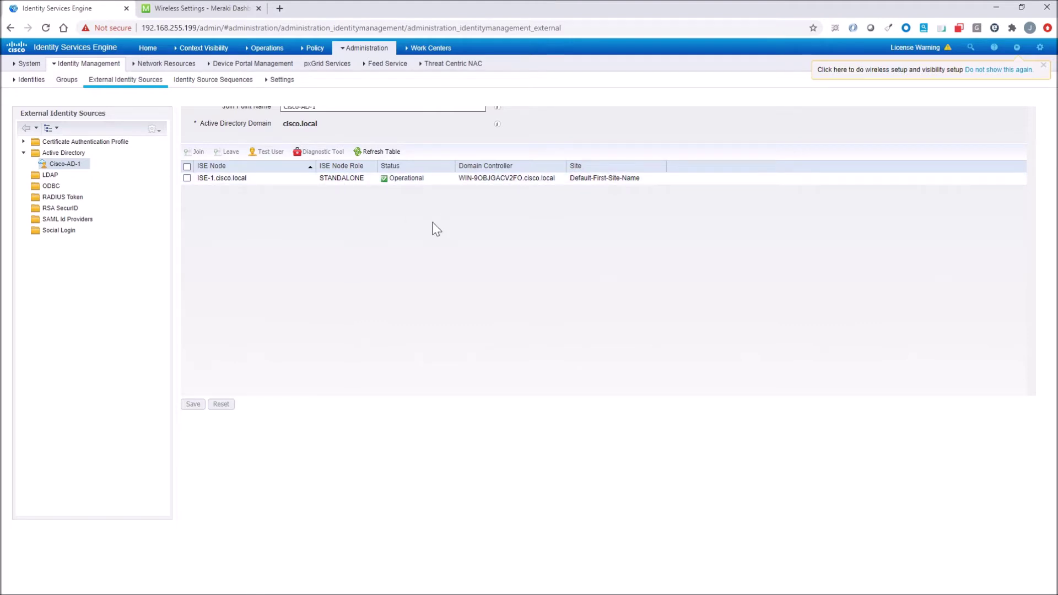
# - Review Cisco-AD-1's Whitelisted Domains, Groups (HR, Sales) and Advanced Settings tabs
pyautogui.hotkey('ctrl', '-')
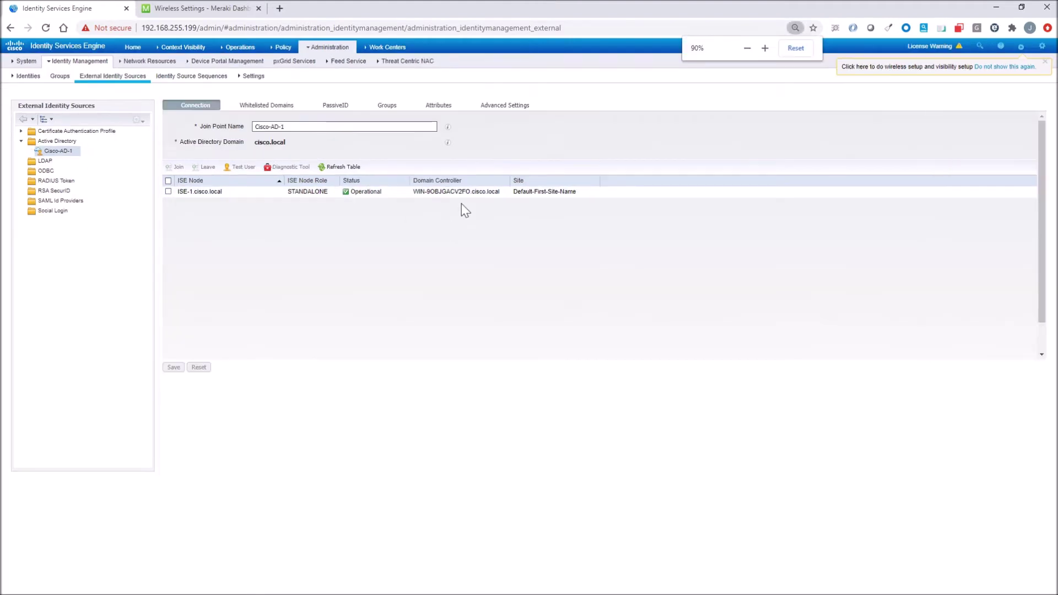
pyautogui.click(263, 109)
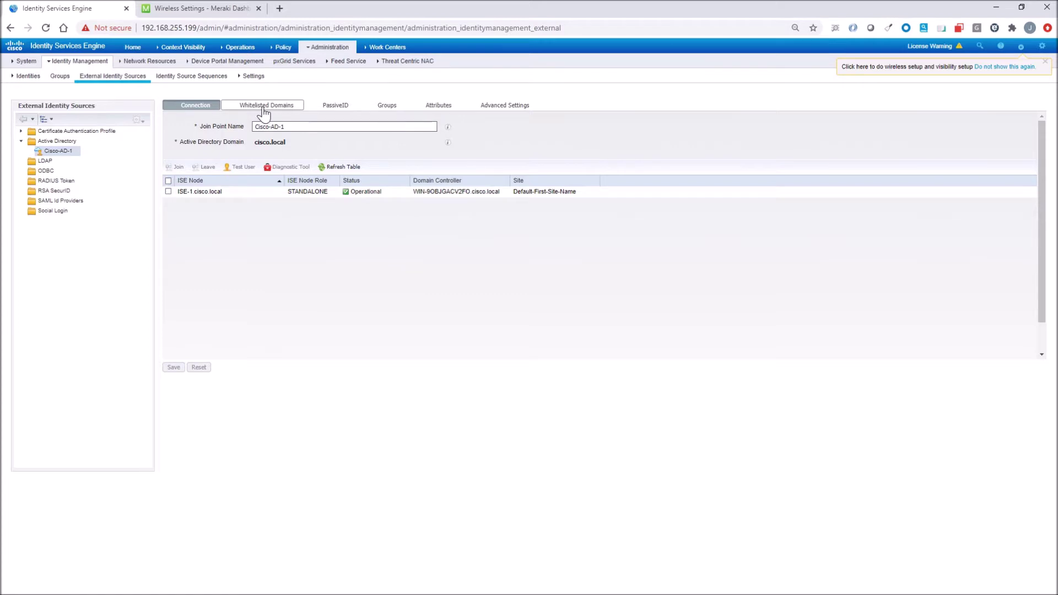
pyautogui.click(383, 110)
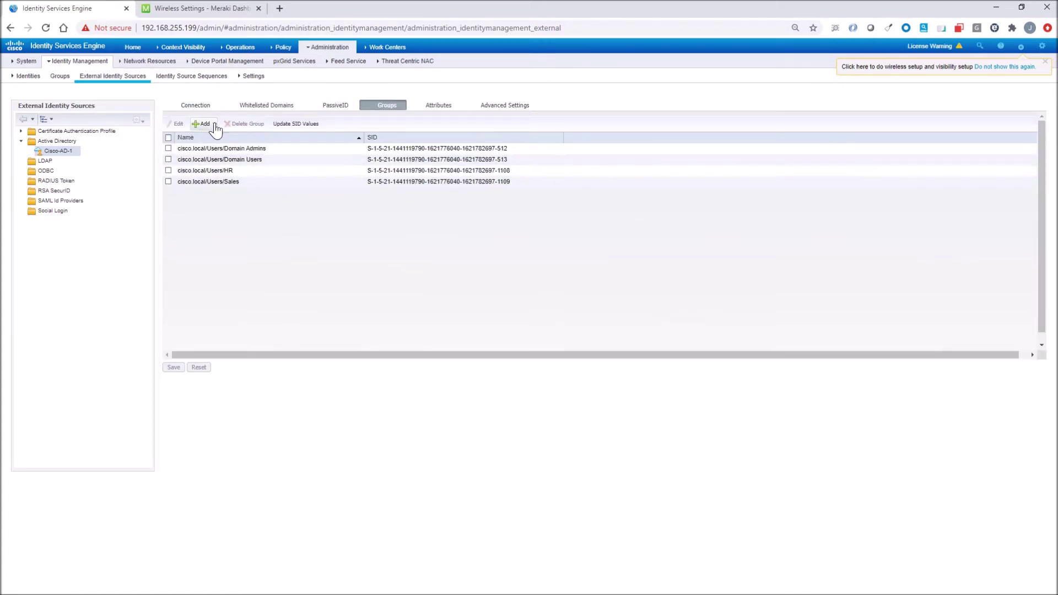
pyautogui.click(207, 124)
pyautogui.click(497, 105)
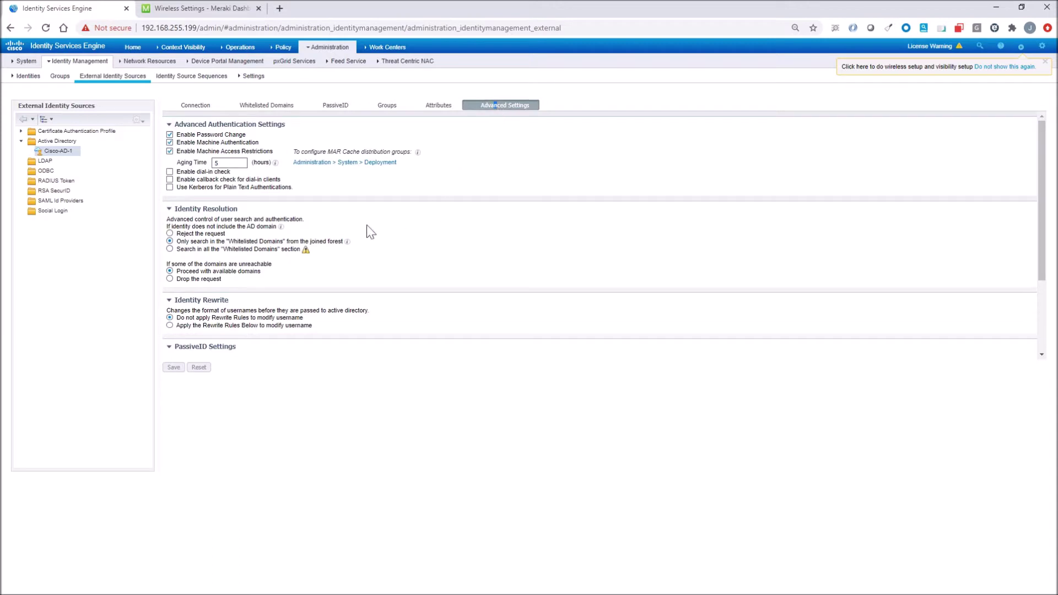
# - List the network devices and widen the Name and IP/Mask columns
pyautogui.moveTo(336, 51)
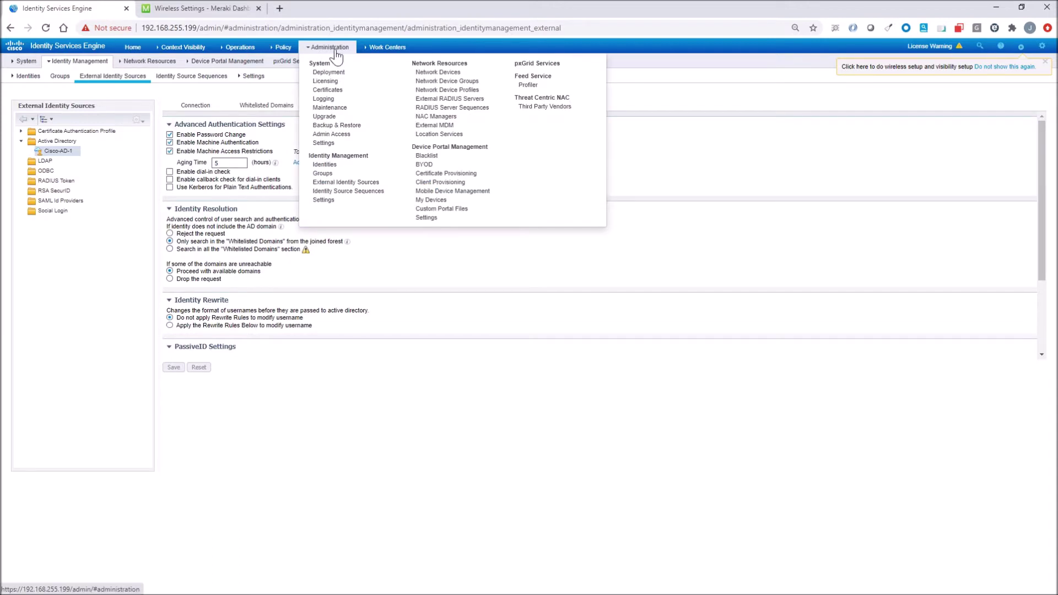
pyautogui.click(436, 72)
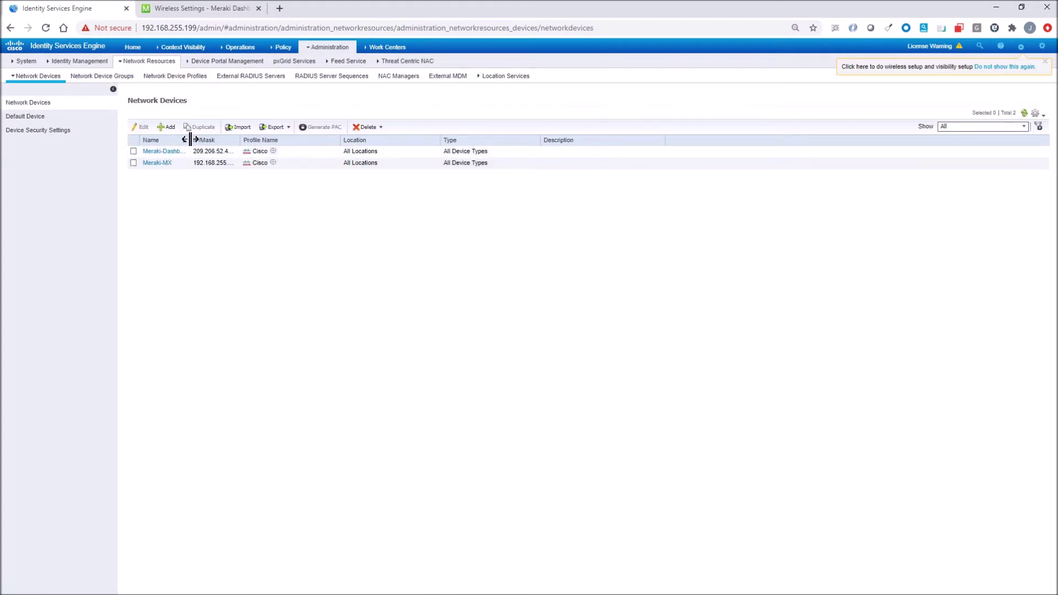
pyautogui.moveTo(191, 139); pyautogui.dragTo(269, 139)
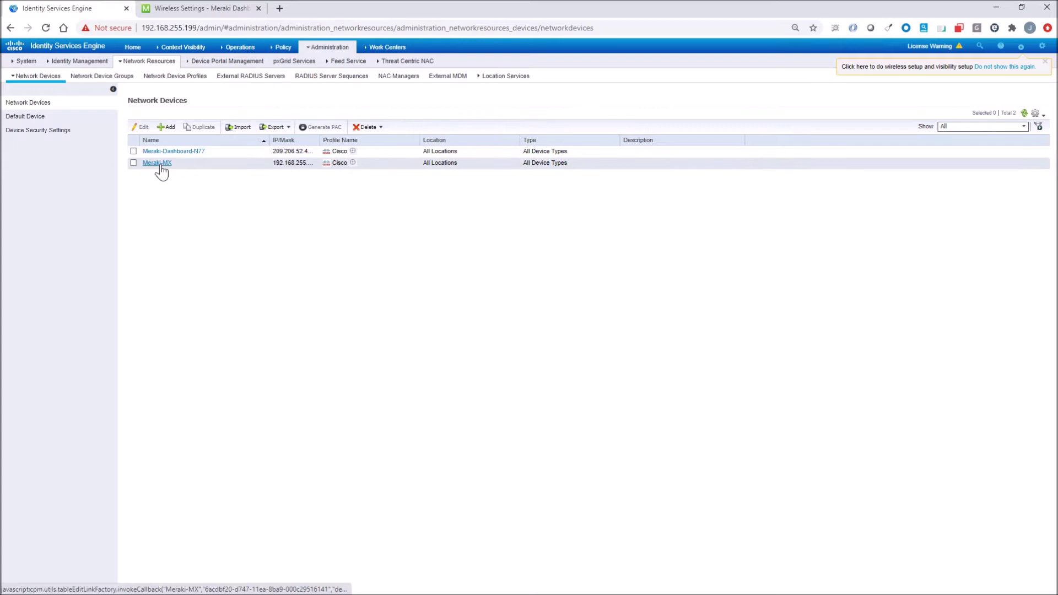
pyautogui.moveTo(320, 140); pyautogui.dragTo(406, 139)
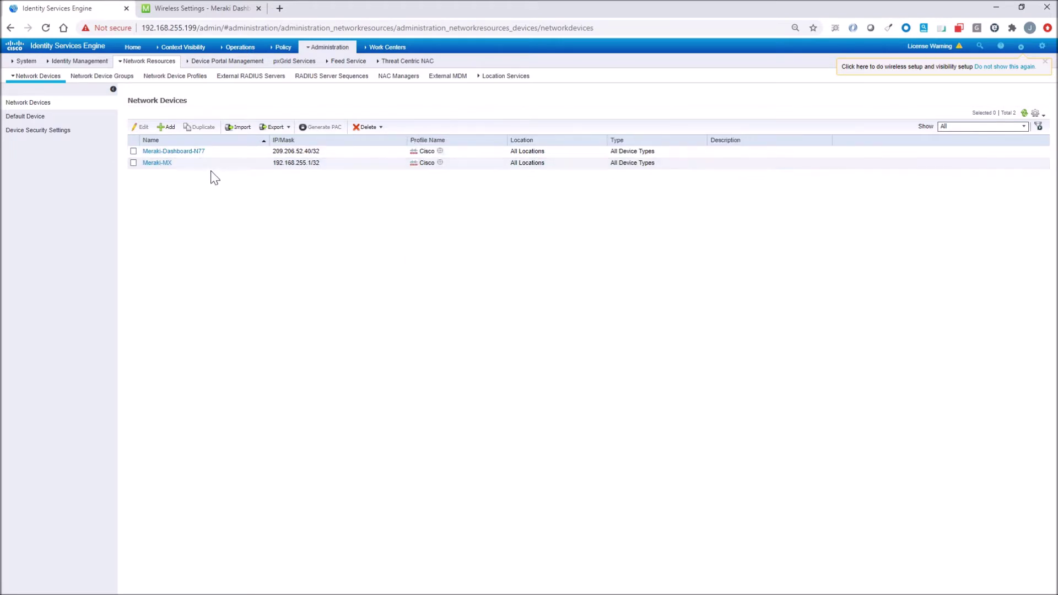
# - Check Meraki-MX's IP 192.168.255.1/32, Cisco profile and RADIUS authentication settings
pyautogui.click(156, 164)
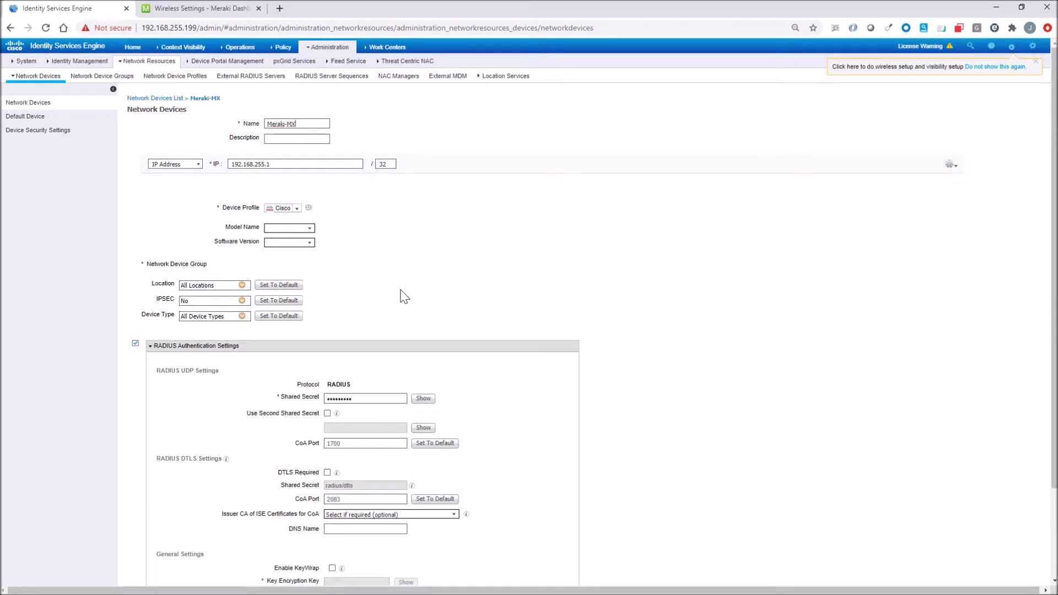
pyautogui.scroll(-1, 406, 293)
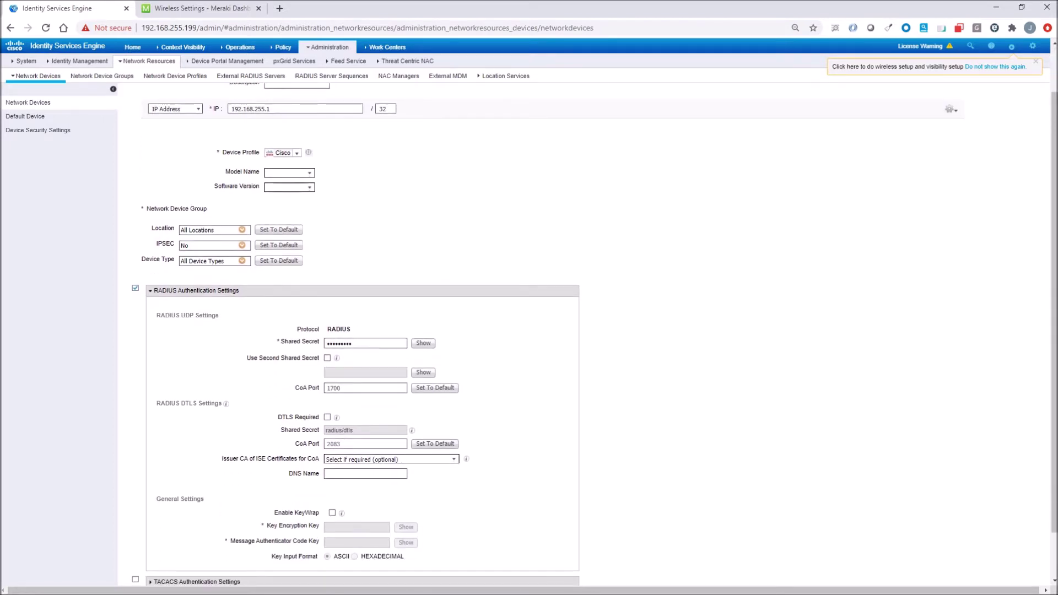
pyautogui.scroll(-1, 406, 293)
pyautogui.scroll(2, 347, 342)
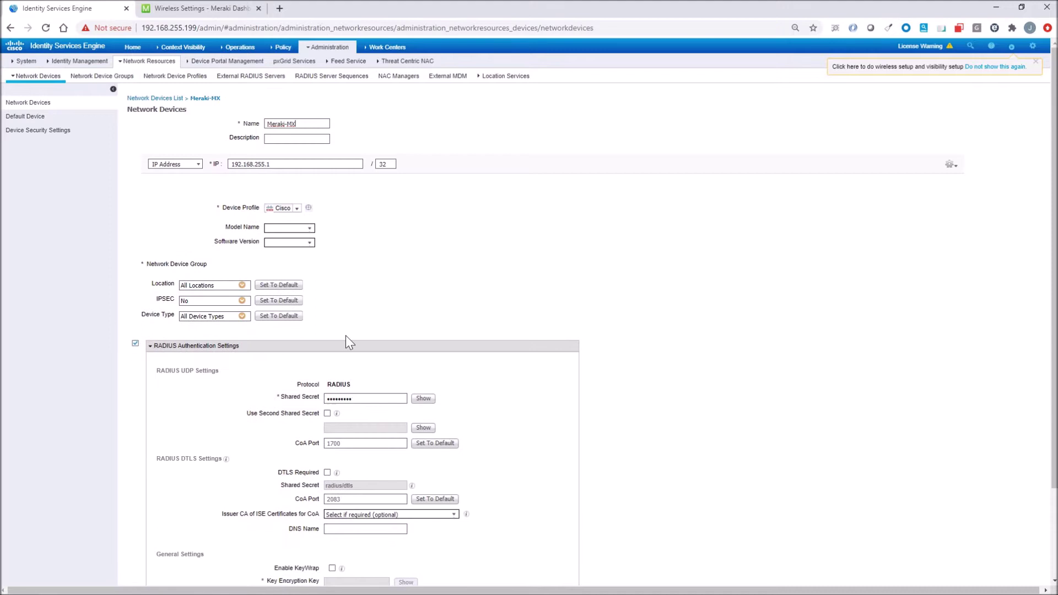
# - Check Meraki SSID 1 '802.1x': WPA2 Enterprise, RADIUS server 192.168.255.199, port 1812
pyautogui.click(285, 64)
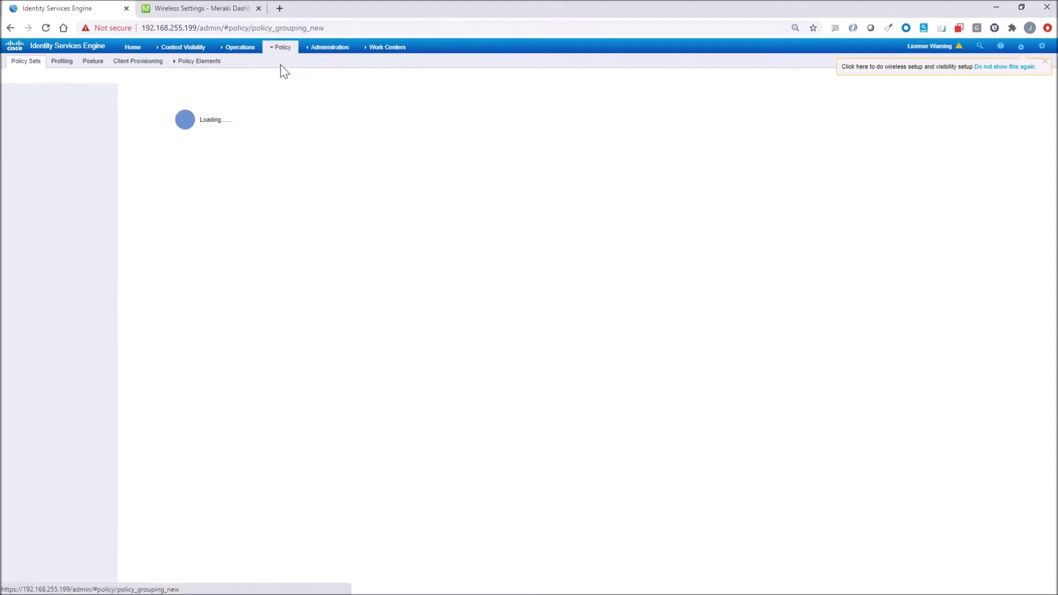
pyautogui.click(199, 9)
pyautogui.scroll(-1, 279, 204)
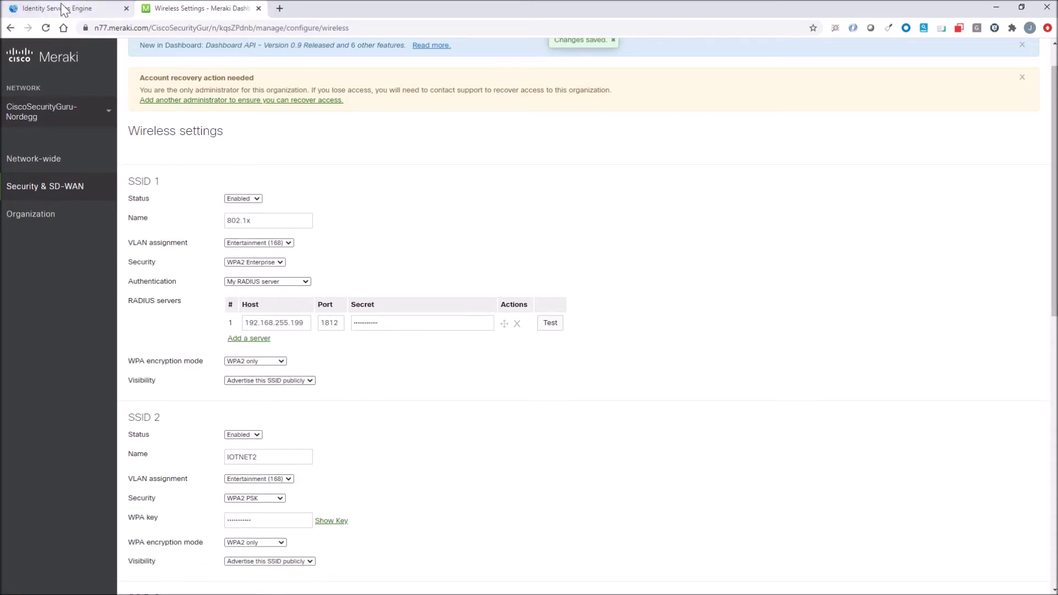
# - Open the Default policy set and confirm the Dot1X authentication rule uses Cisco-AD-1
pyautogui.click(83, 8)
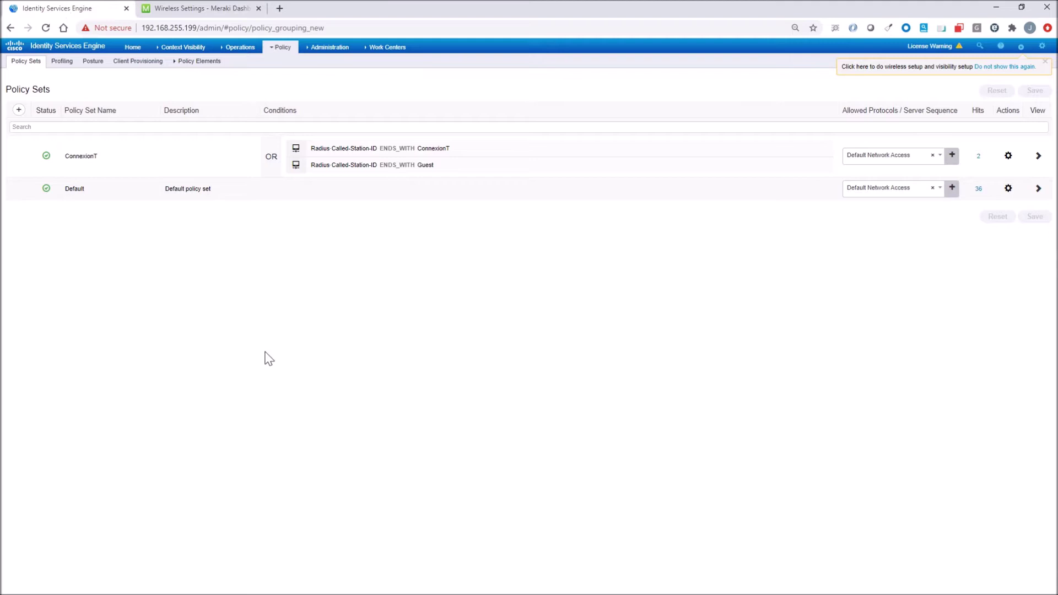
pyautogui.click(1038, 189)
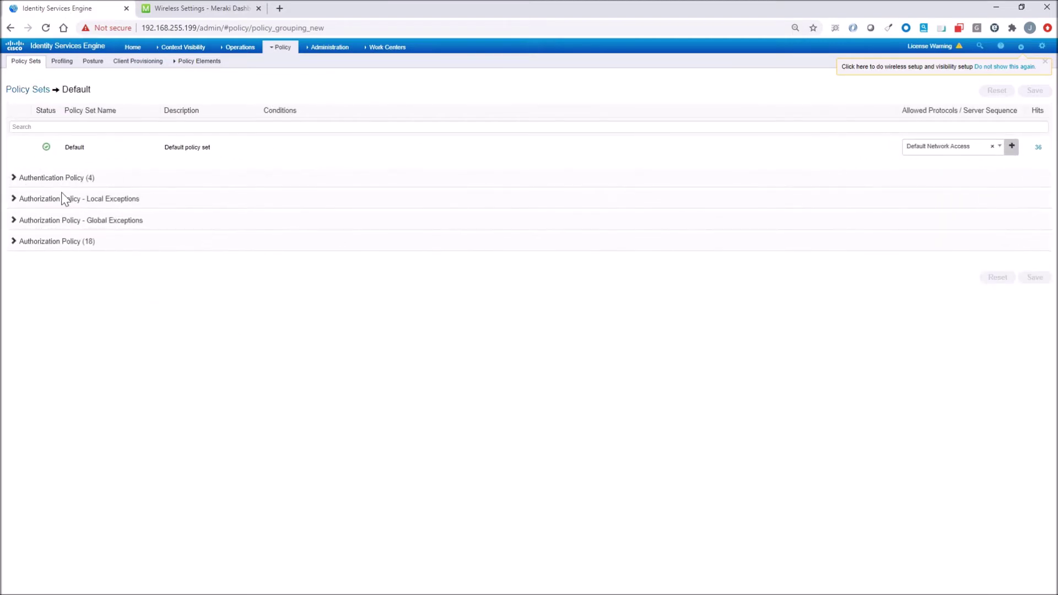
pyautogui.click(57, 177)
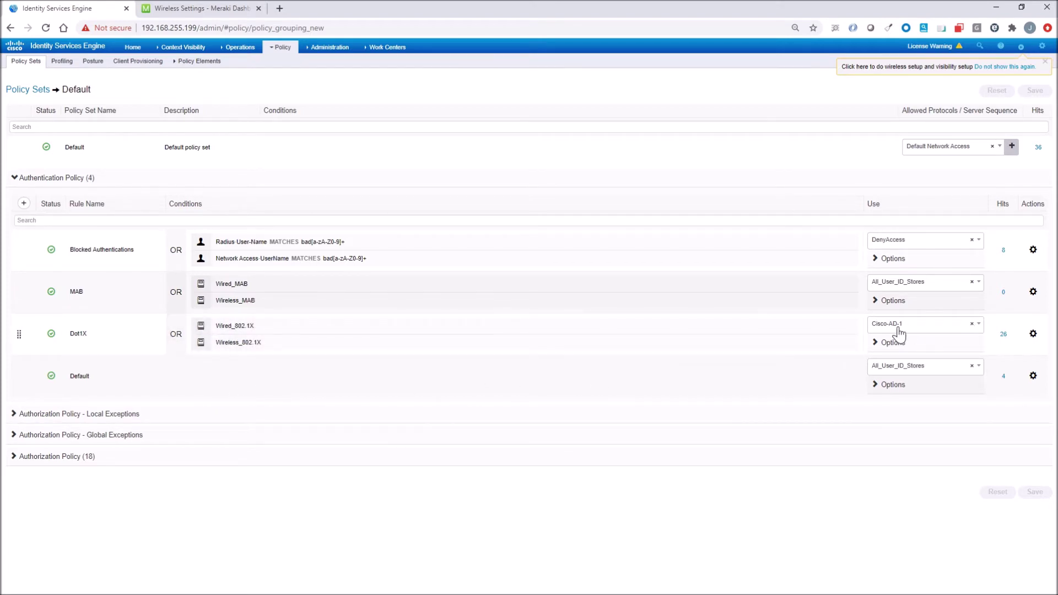
pyautogui.click(978, 330)
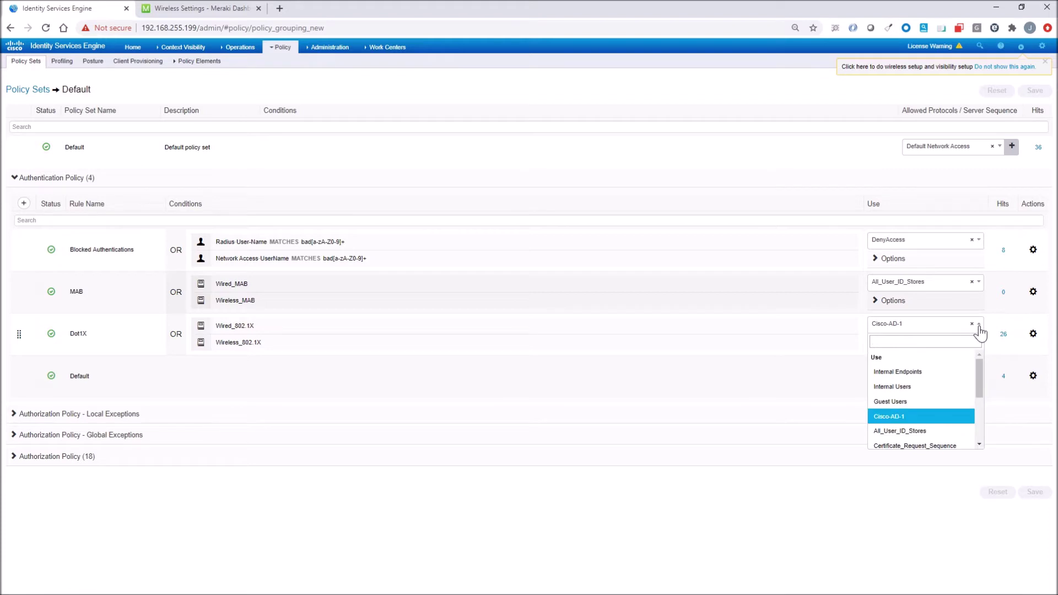
pyautogui.click(980, 330)
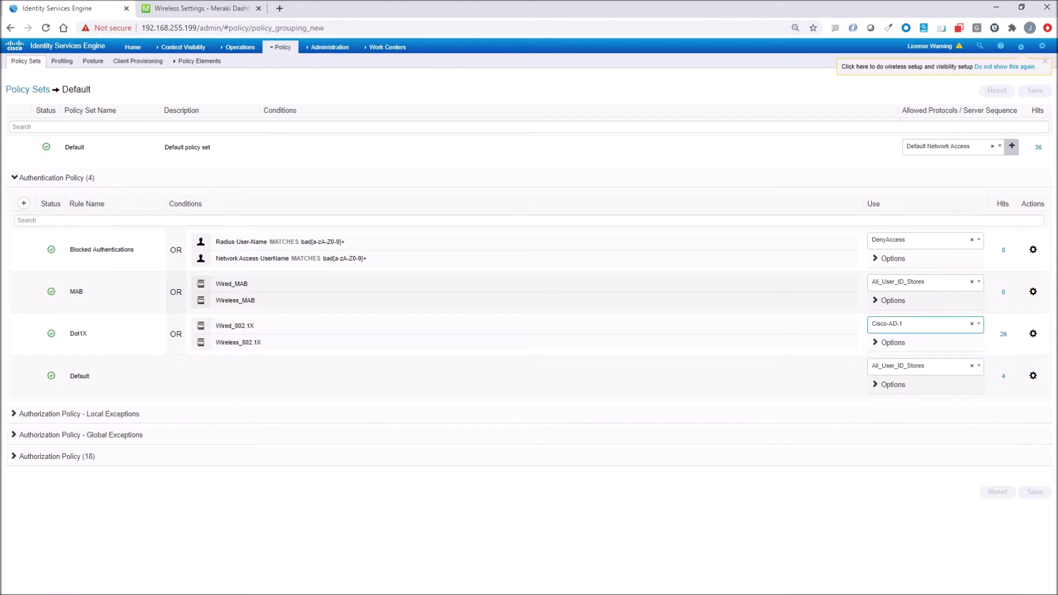
pyautogui.click(58, 456)
pyautogui.scroll(-3, 165, 413)
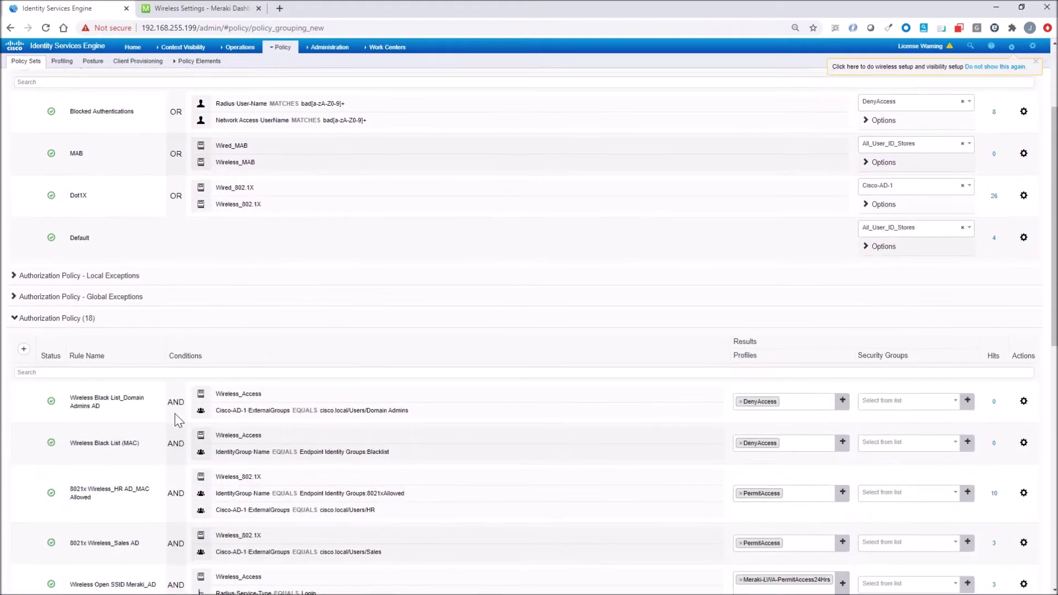
pyautogui.scroll(-4, 174, 413)
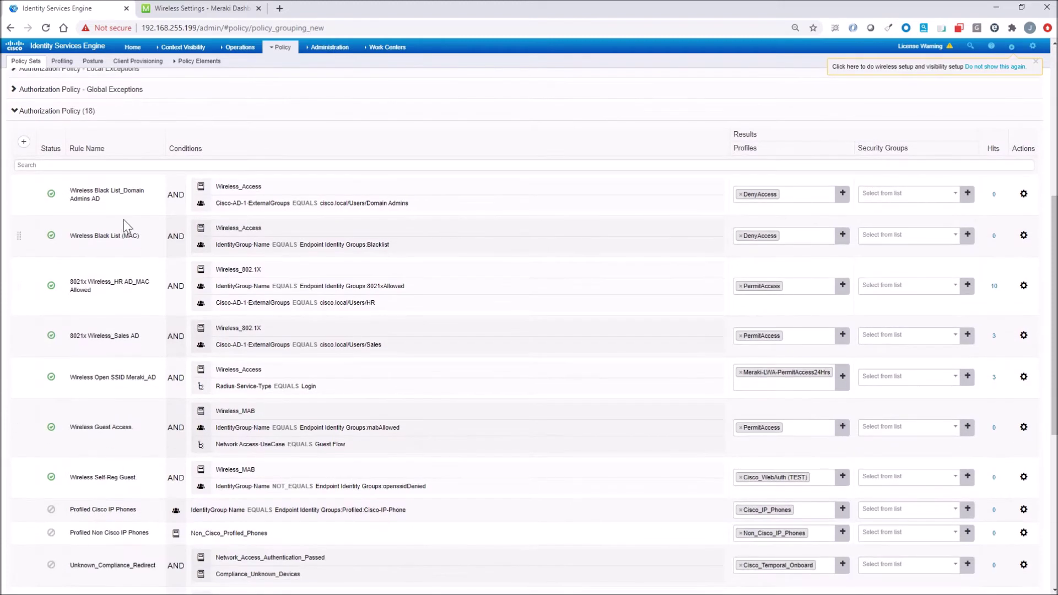
pyautogui.moveTo(336, 216)
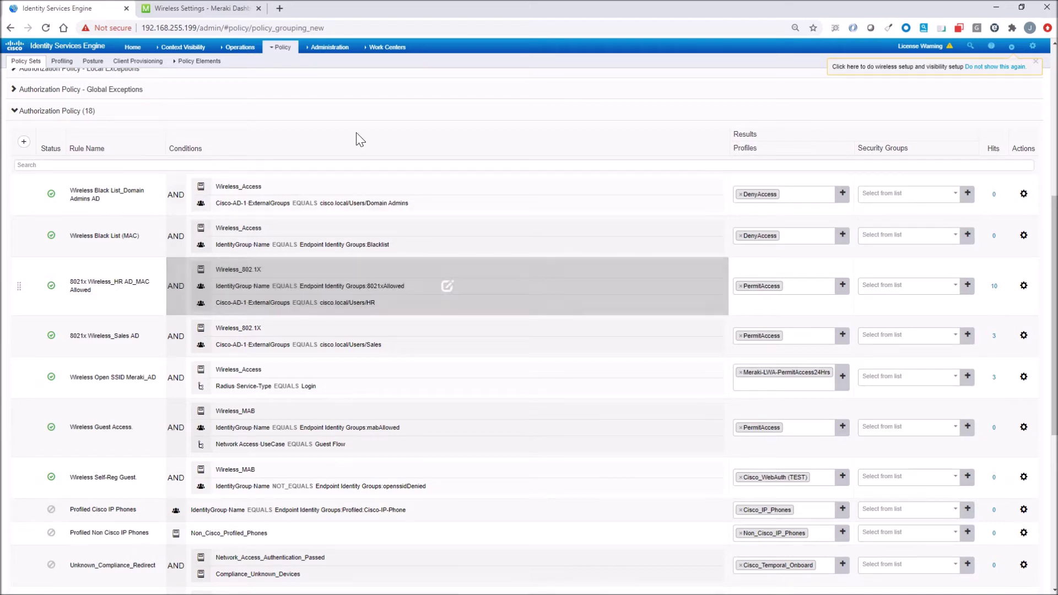
pyautogui.click(321, 49)
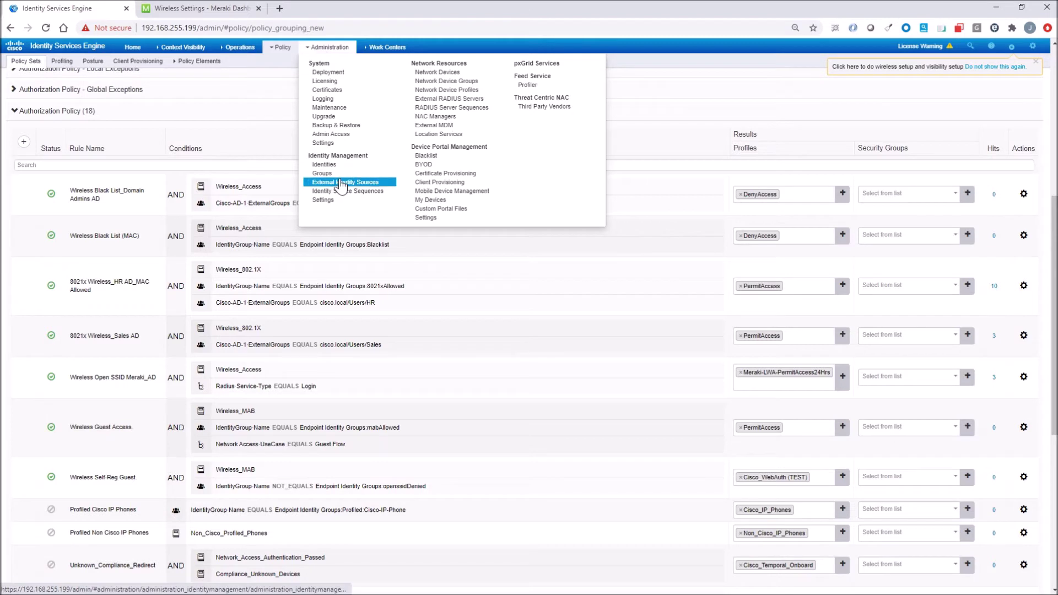
# - Open the 8021xAllowed endpoint identity group to see its one Apple-Device endpoint
pyautogui.click(311, 173)
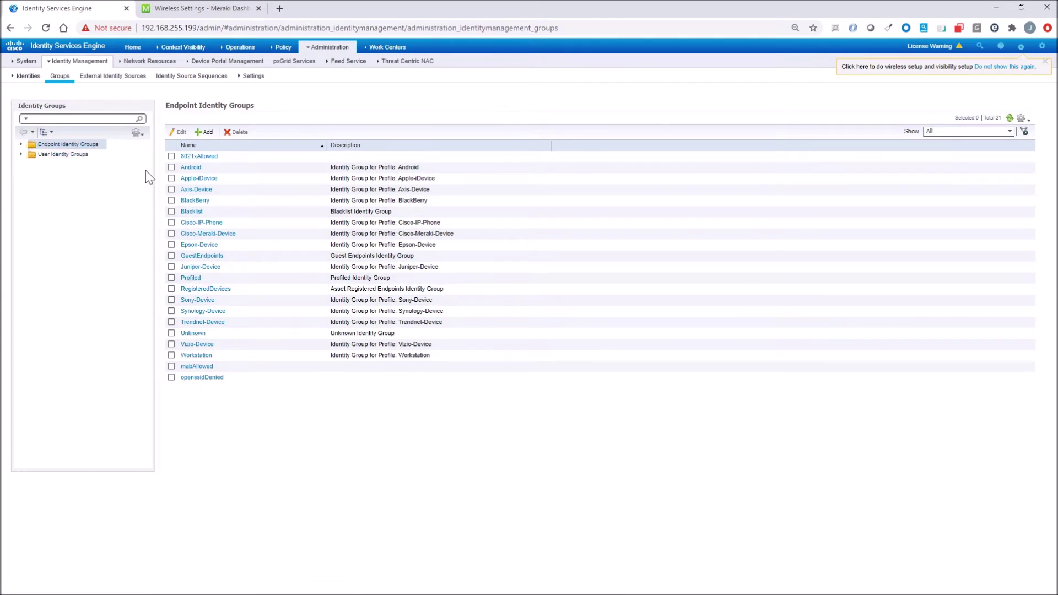
pyautogui.click(197, 157)
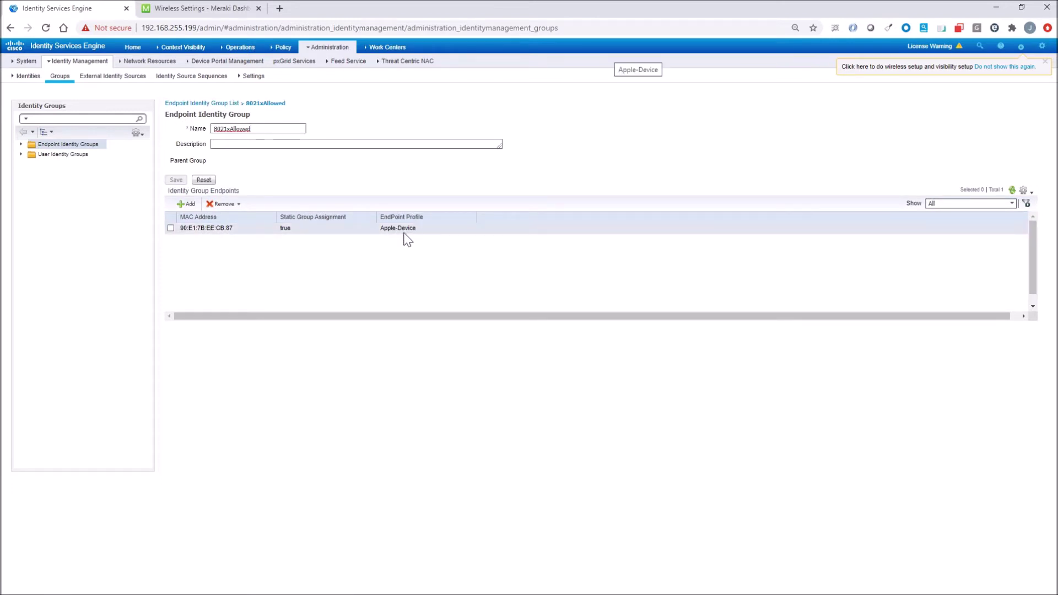
# - Open the Default policy set and scroll through its 18 Authorization Policy rules
pyautogui.moveTo(282, 47)
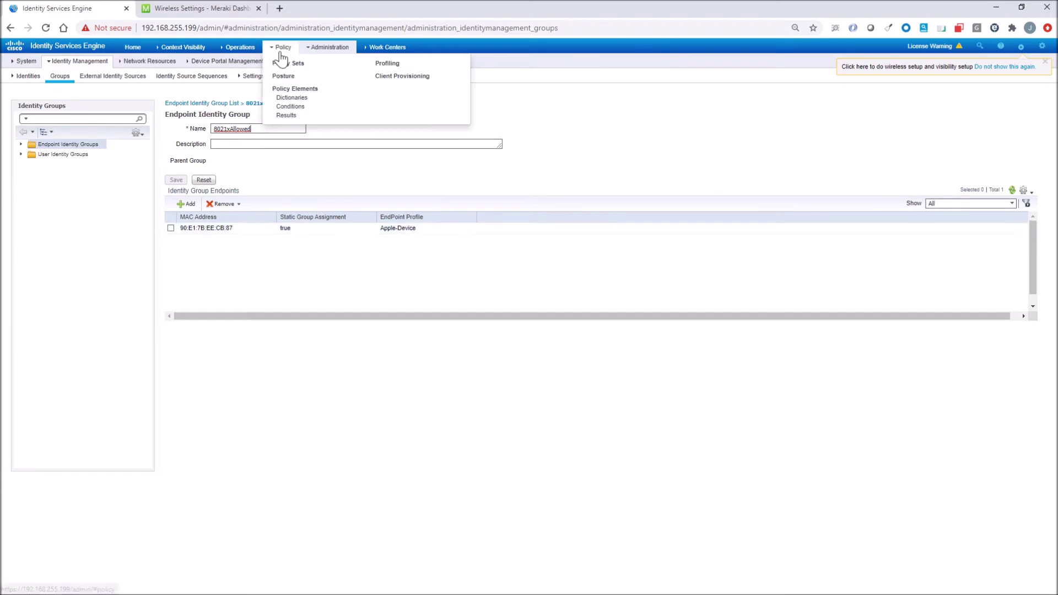
pyautogui.click(284, 69)
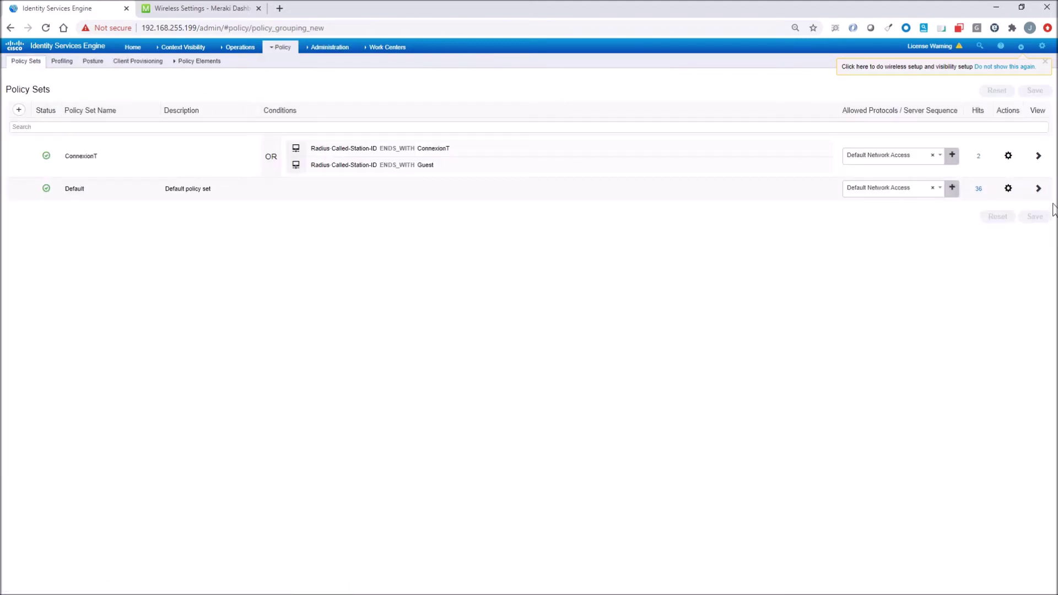
pyautogui.click(1038, 188)
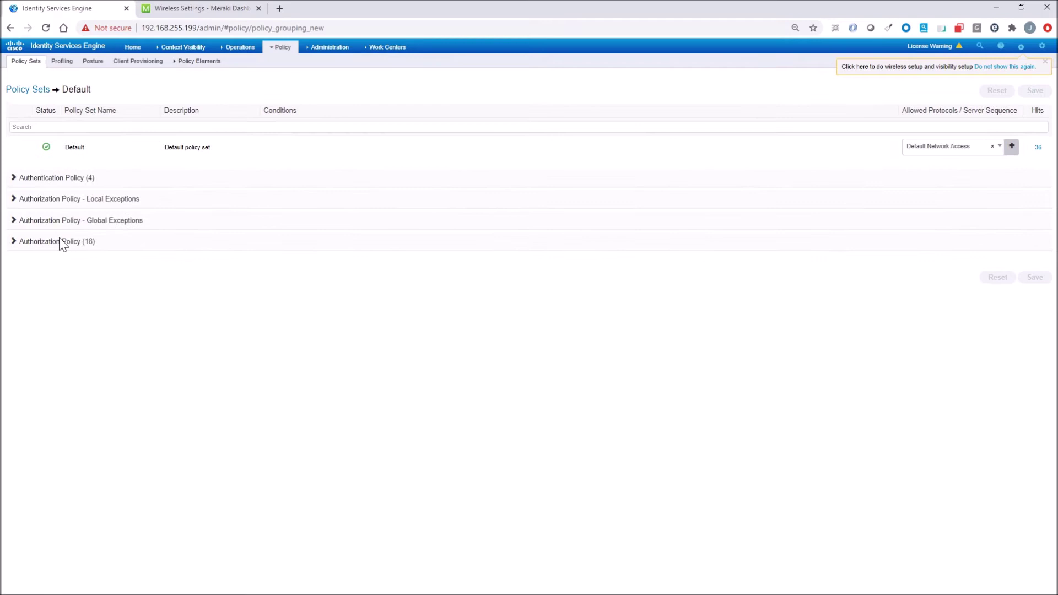
pyautogui.click(61, 243)
pyautogui.scroll(-2, 187, 364)
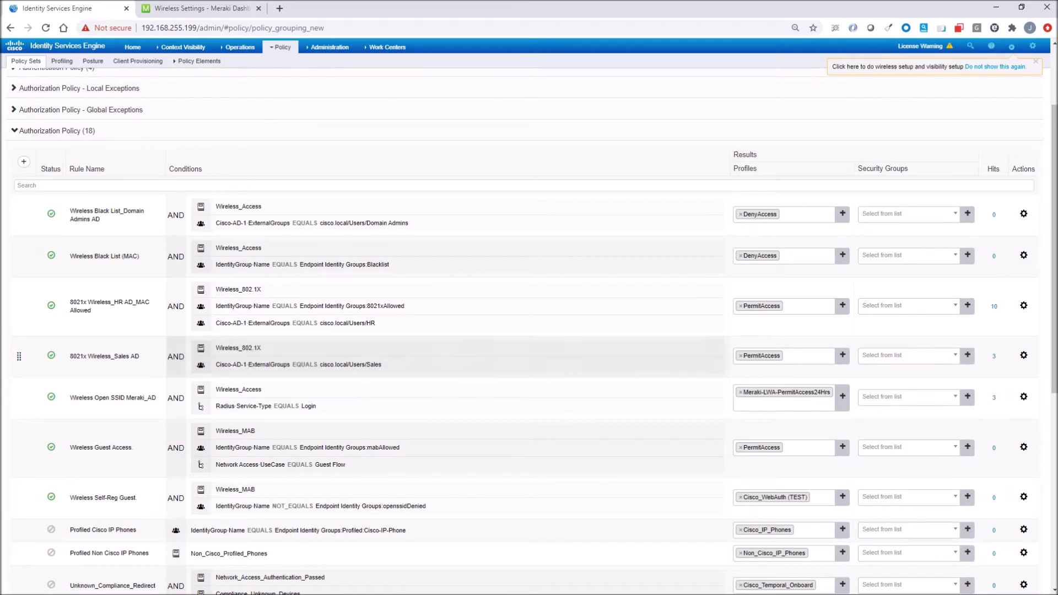
pyautogui.scroll(-2, 758, 359)
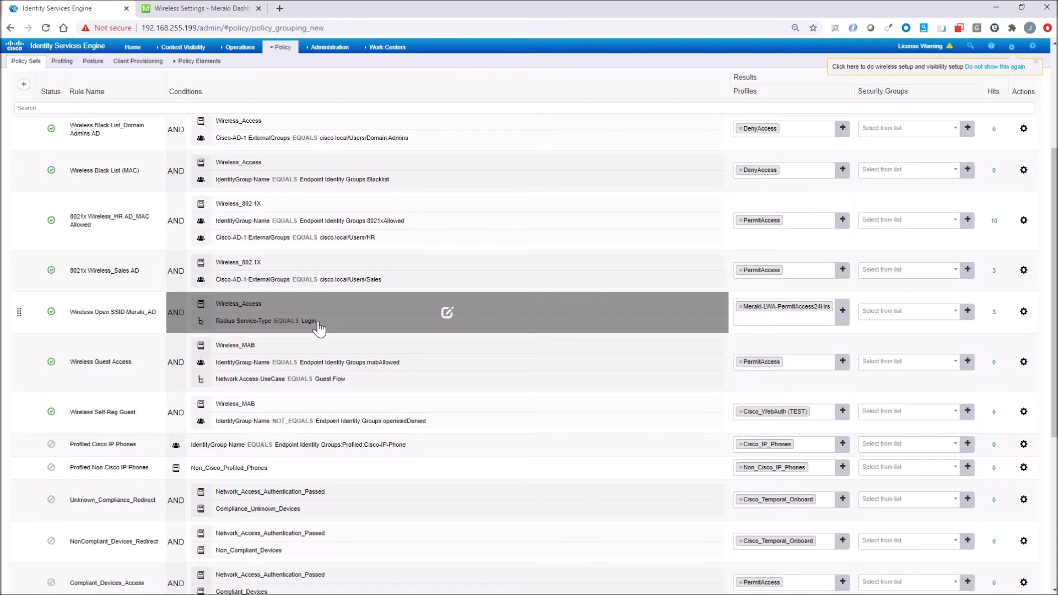
pyautogui.scroll(3, 318, 327)
pyautogui.moveTo(281, 51)
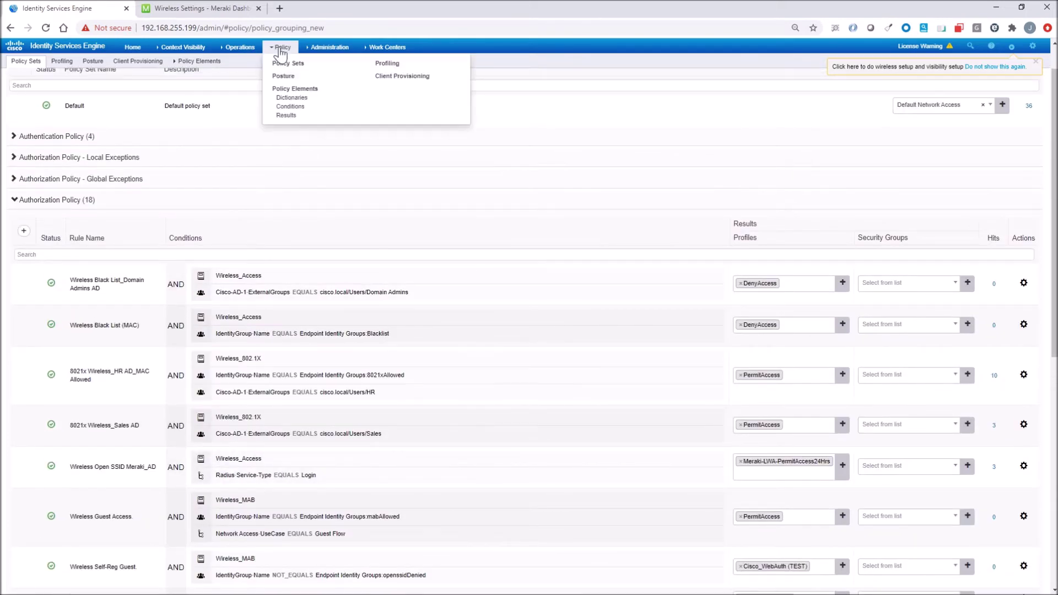
# - Review the Meraki-LWA-PermitAccess24Hrs authorization profile in Policy Elements Results
pyautogui.moveTo(198, 74)
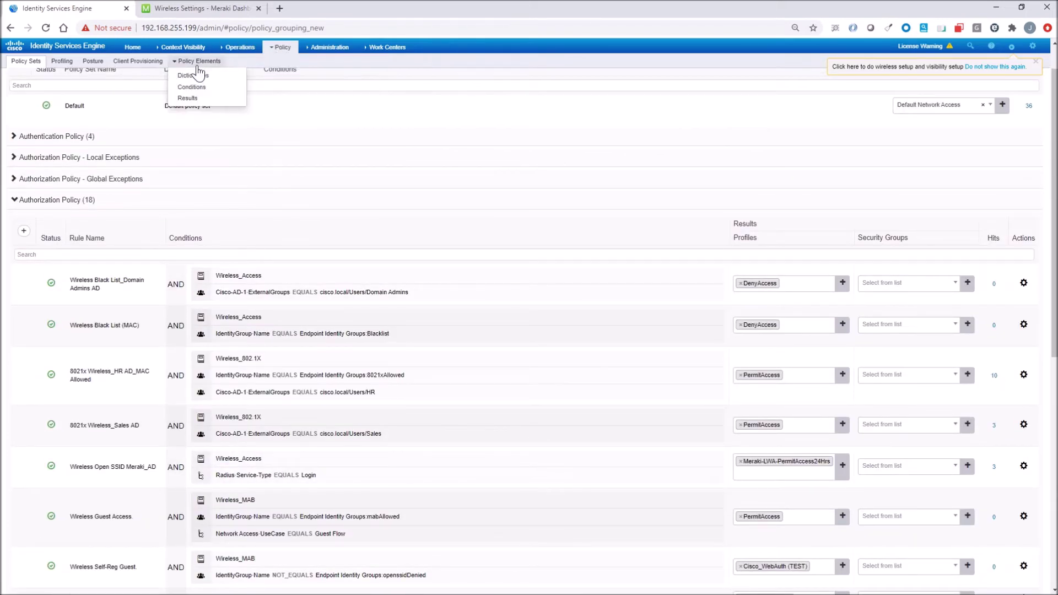
pyautogui.click(192, 87)
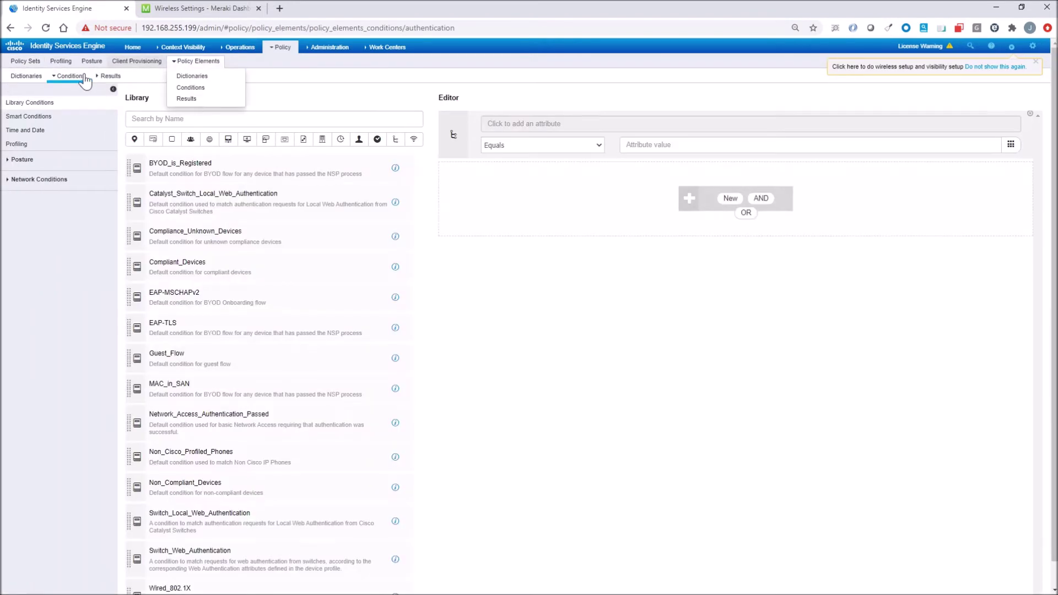
pyautogui.click(108, 76)
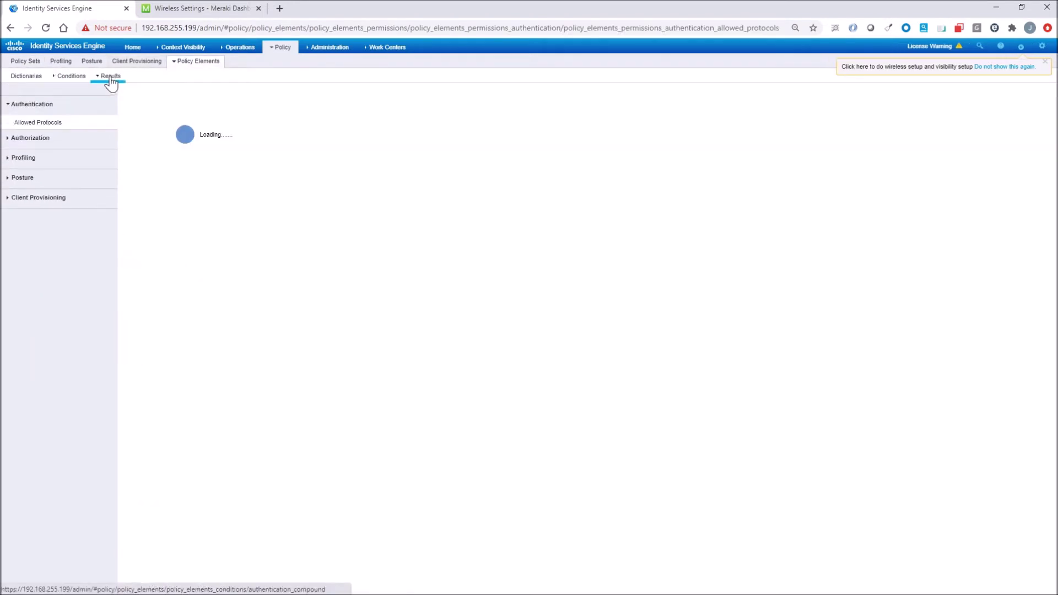
pyautogui.click(11, 138)
pyautogui.click(32, 144)
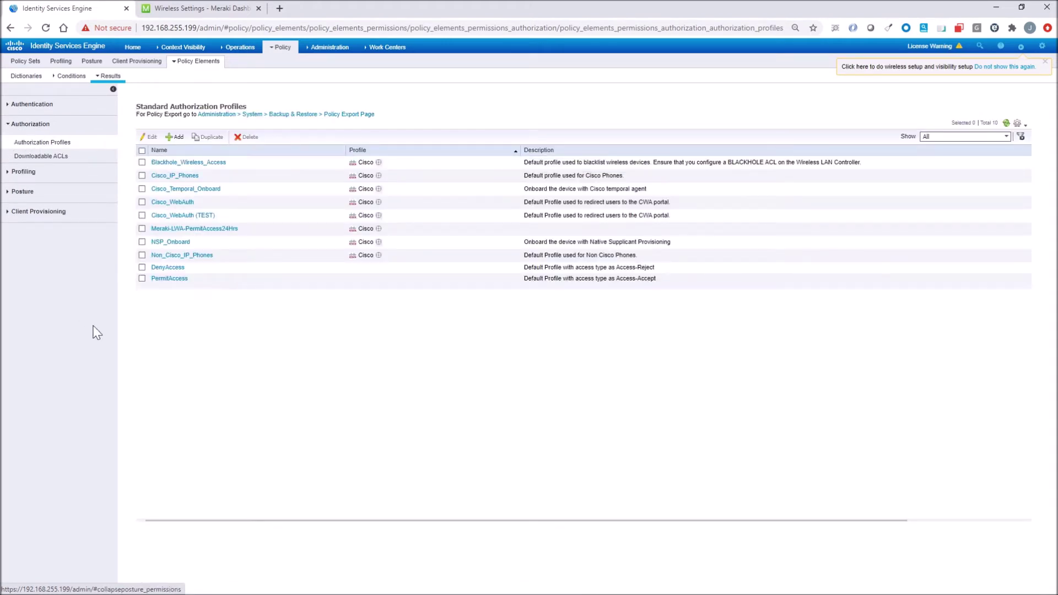
pyautogui.click(178, 229)
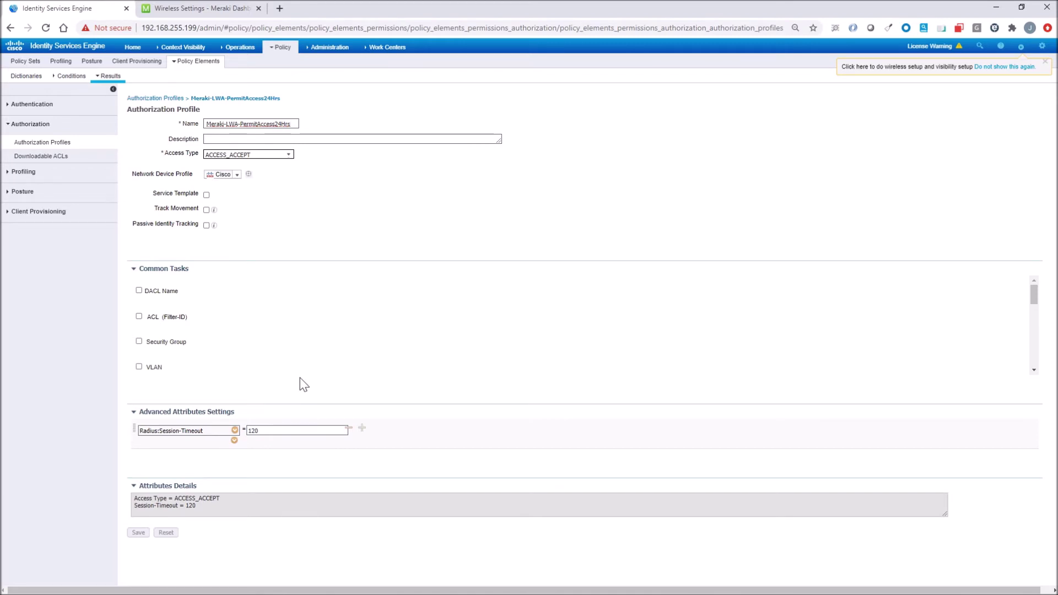
# - Bring up the empty RADIUS Live Logs, then switch to the local desktop
pyautogui.moveTo(238, 49)
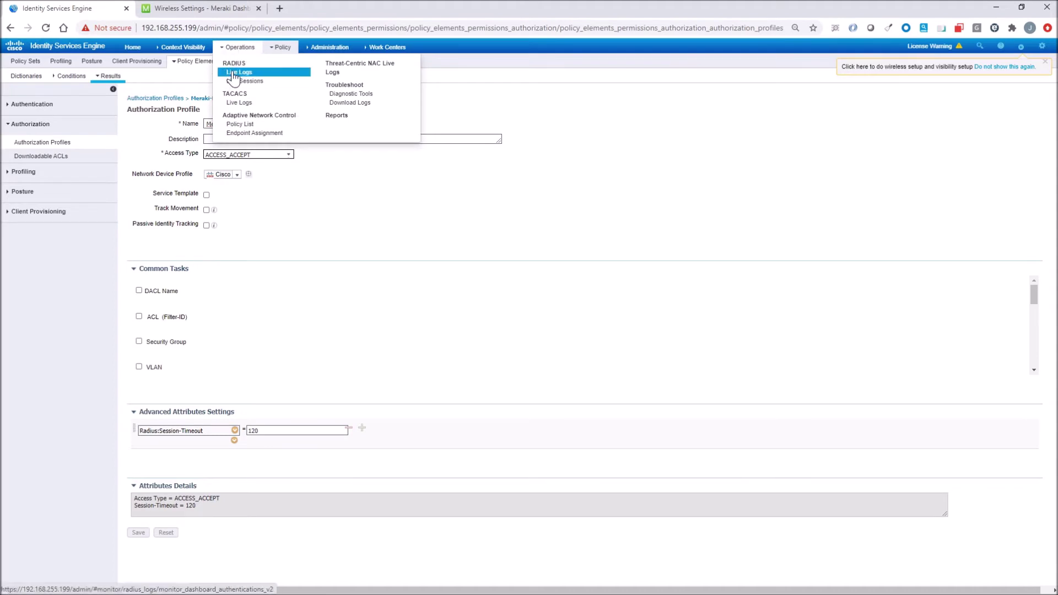
pyautogui.click(236, 75)
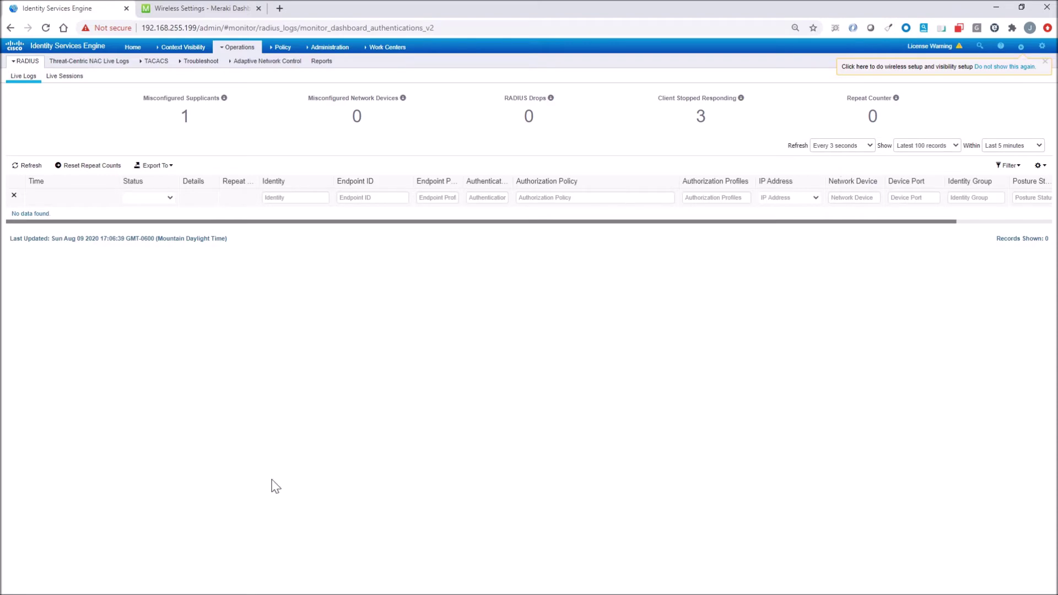
pyautogui.click(274, 587)
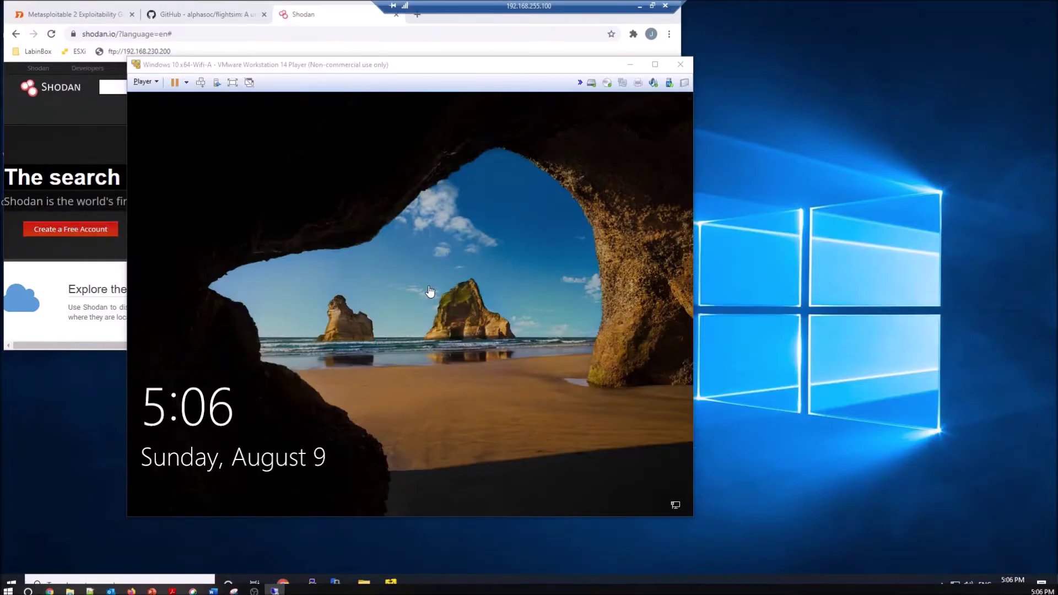
# - Unlock the Windows VM and sign in with its password
pyautogui.click(559, 296)
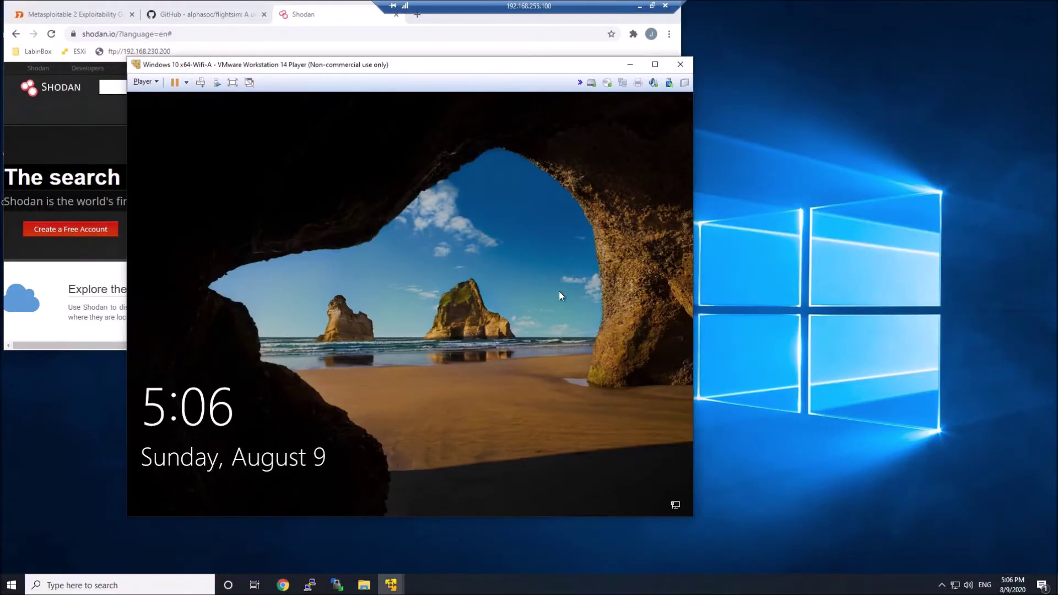
pyautogui.click(443, 329)
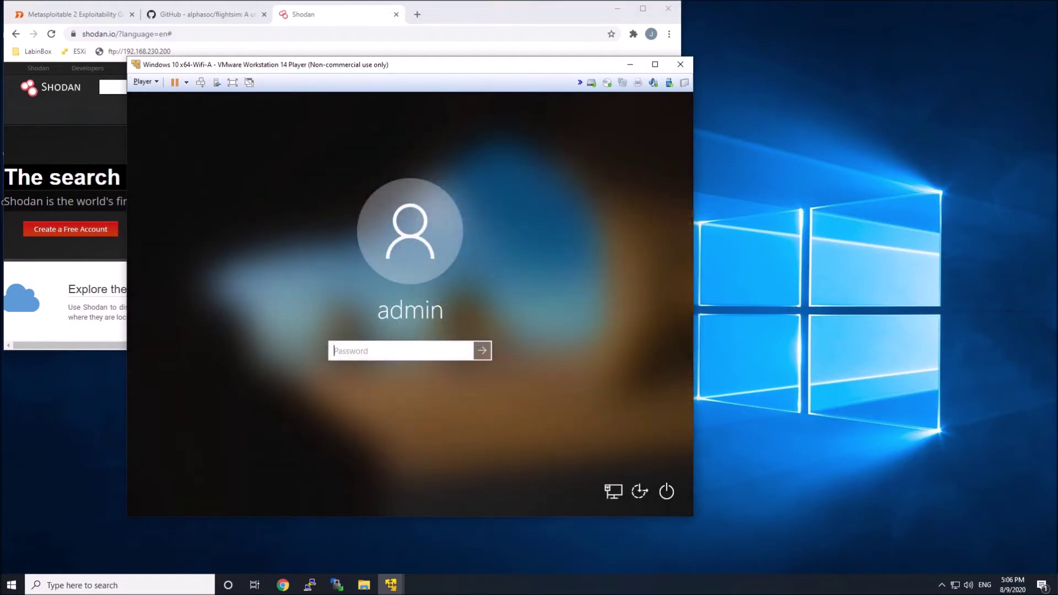
pyautogui.write('P')
pyautogui.press('Return')
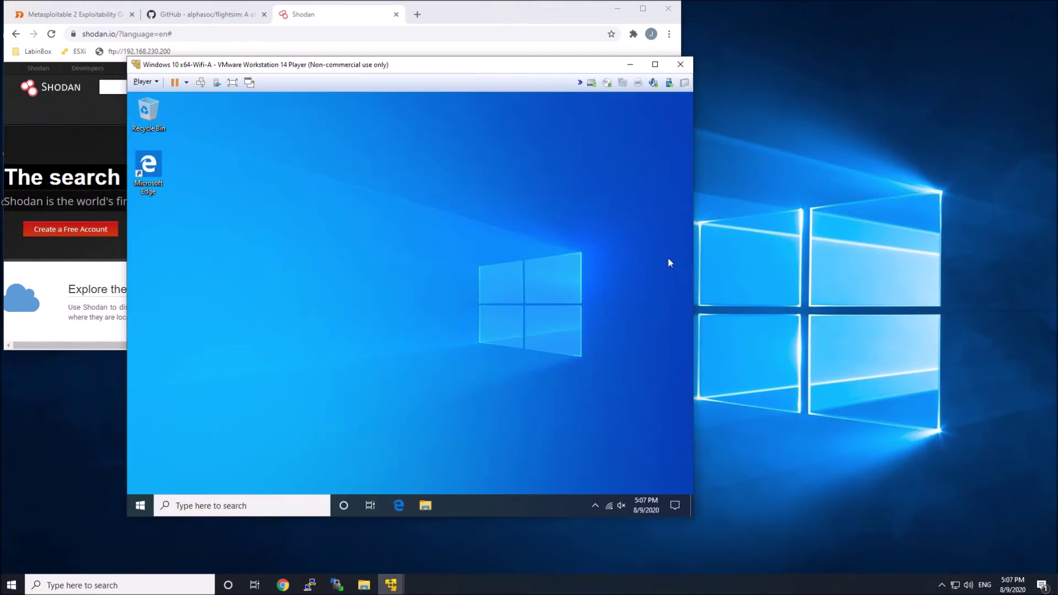
# - Connect to the 802.1x Wi-Fi network, entering user name 'administrator' at the prompt
pyautogui.click(609, 506)
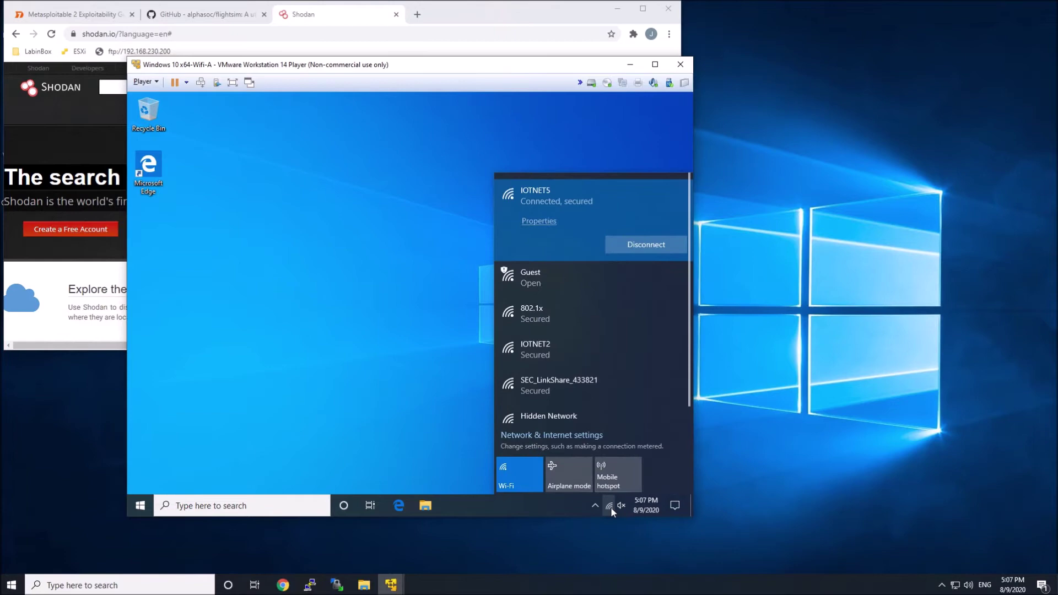
pyautogui.click(567, 319)
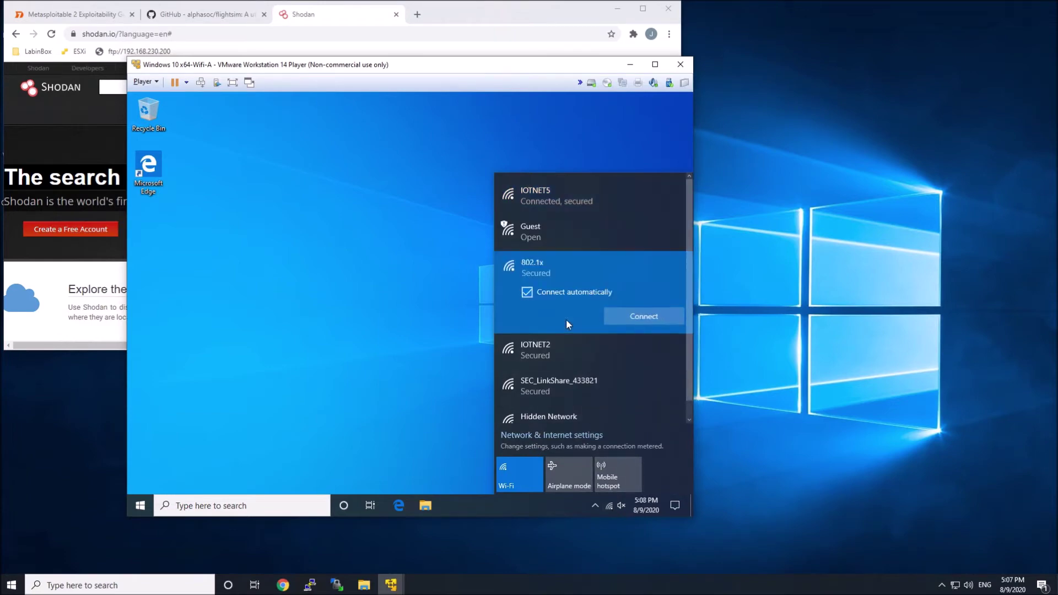
pyautogui.click(643, 318)
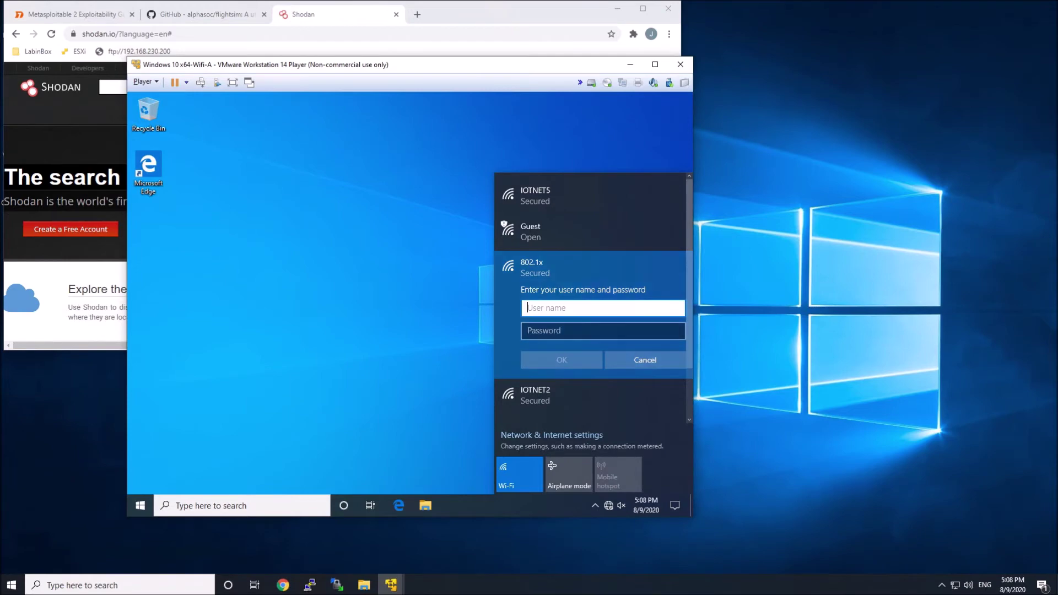
pyautogui.write('administrator')
pyautogui.press('Tab')
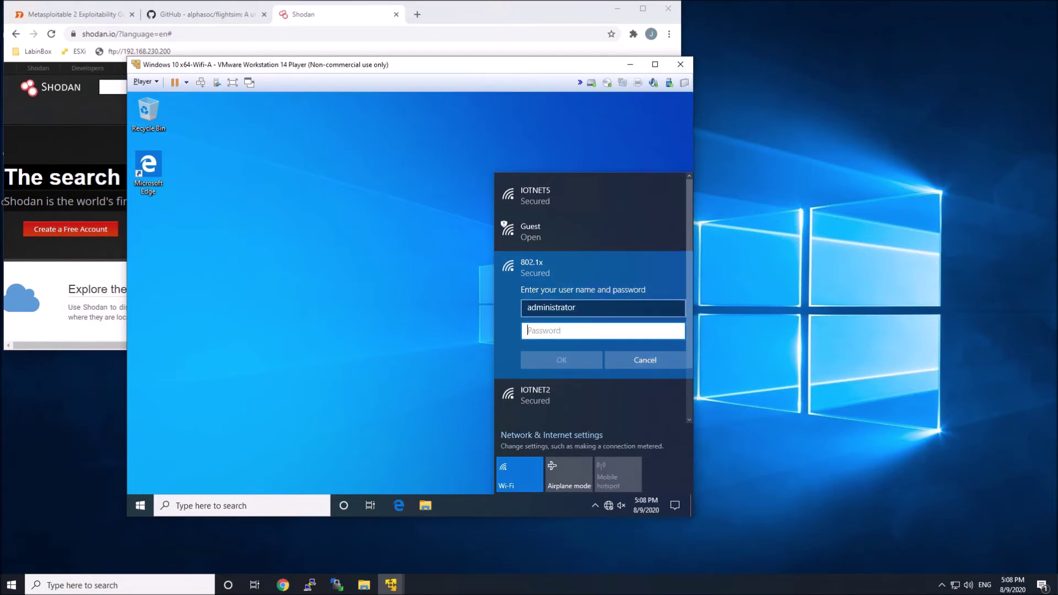
# - Submit the administrator's password to the 802.1x Wi-Fi prompt, confirm connecting, and leave the VM
pyautogui.write('•••••')
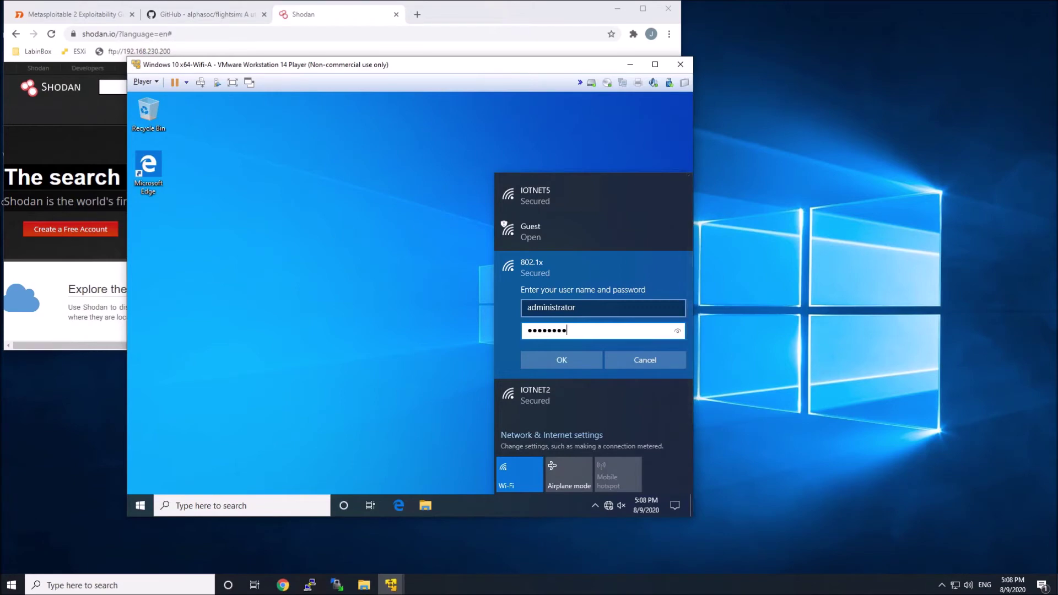
pyautogui.write('••••')
pyautogui.press('Return')
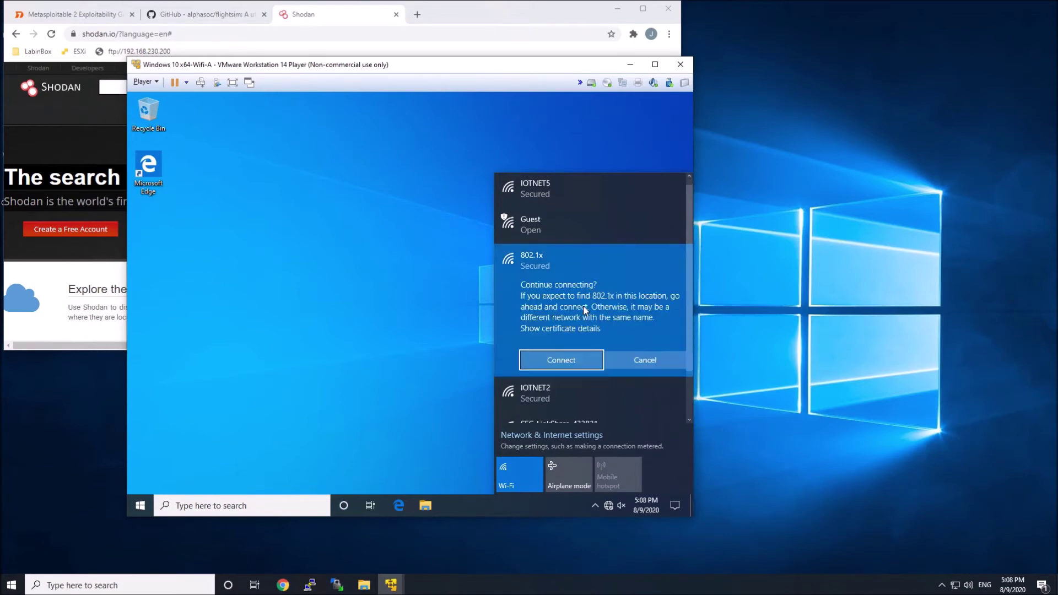
pyautogui.click(557, 362)
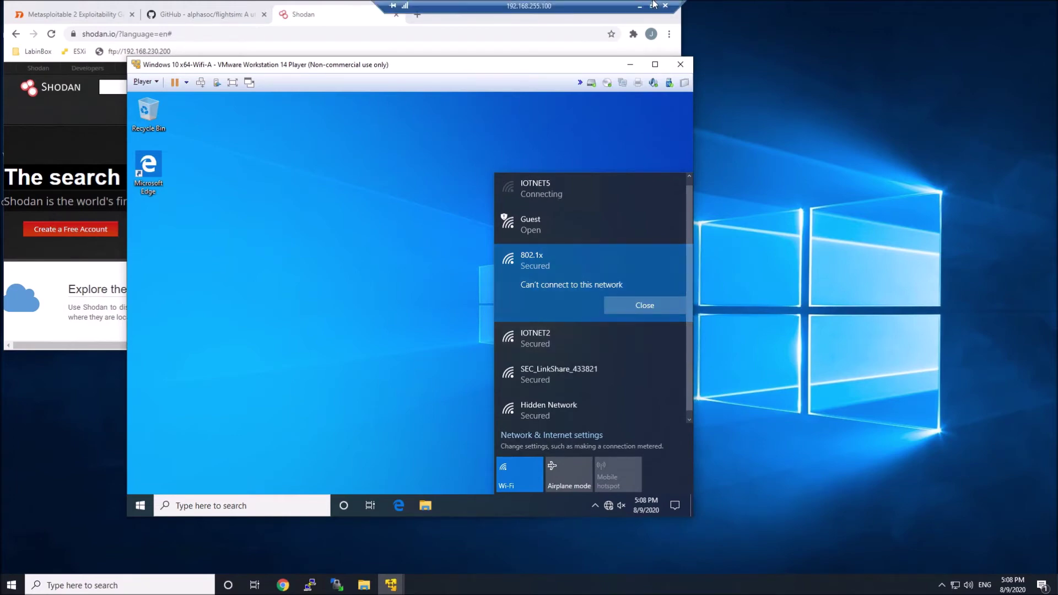
pyautogui.click(640, 7)
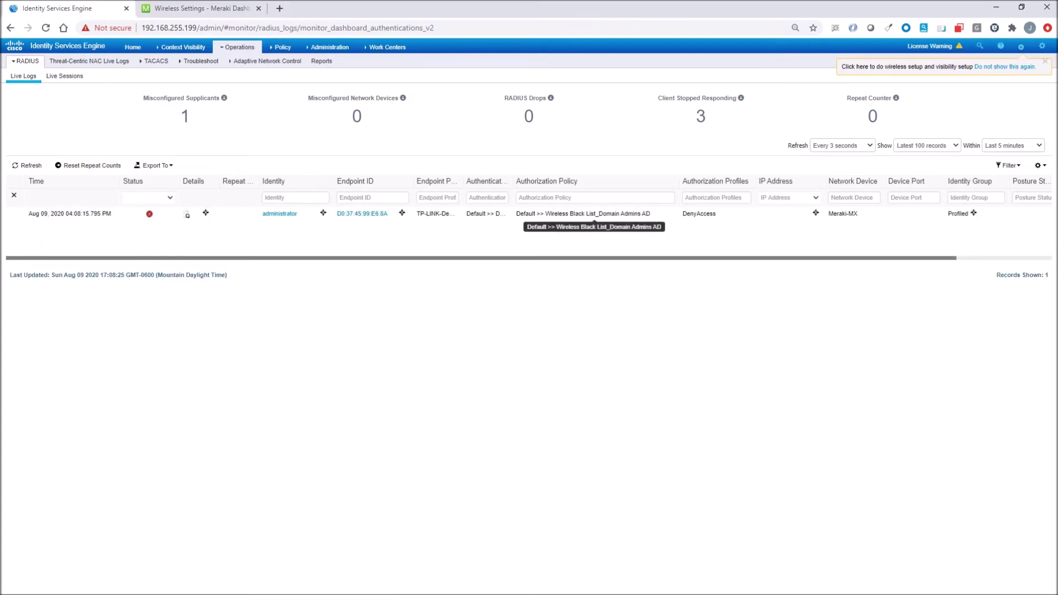
# - Open the failed administrator login's details and highlight policy Wireless Black List_Domain Admins AD and result DenyAccess
pyautogui.click(187, 216)
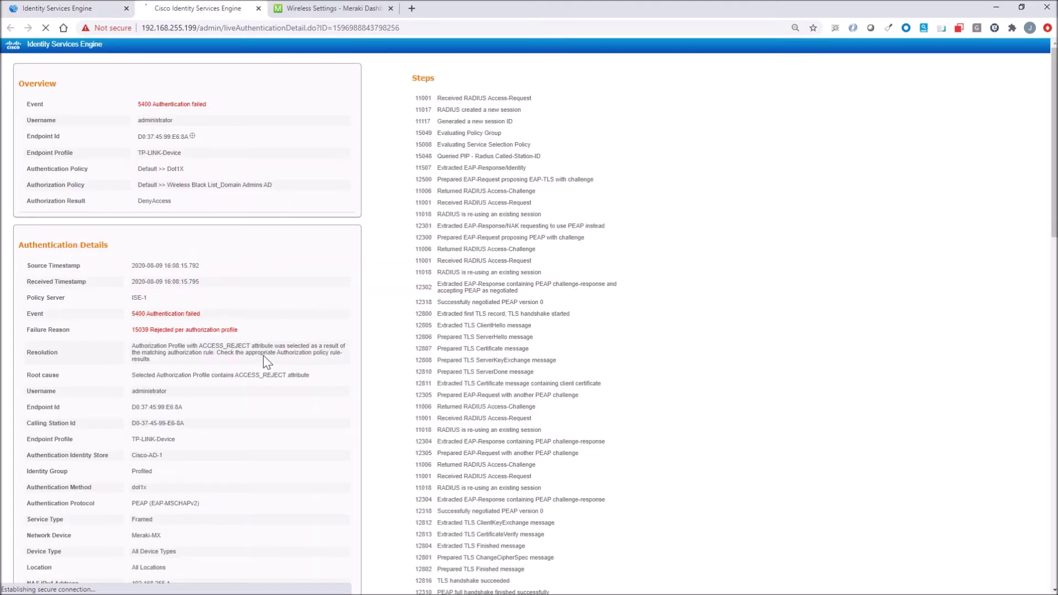
pyautogui.moveTo(278, 185); pyautogui.dragTo(130, 184)
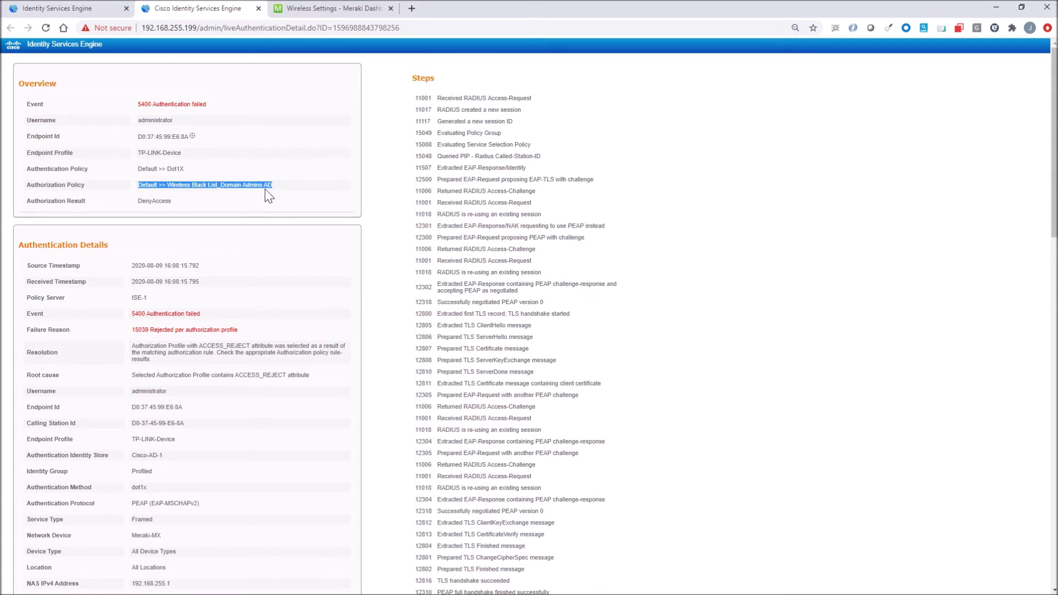
pyautogui.moveTo(175, 201); pyautogui.dragTo(140, 202)
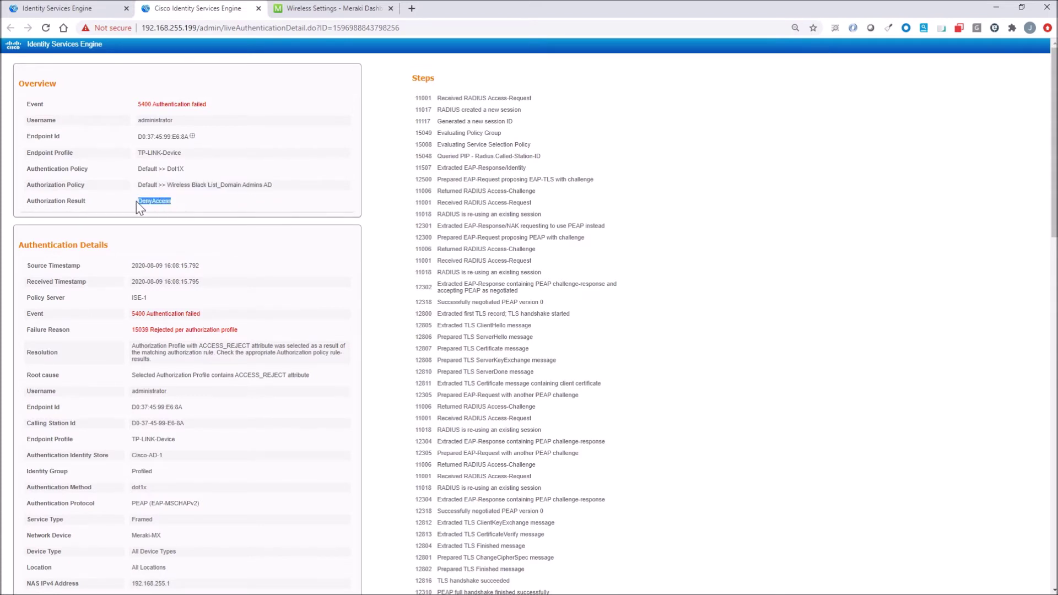
# - Show the Default policy set's Authorization Policy rules, then return to the Windows VM
pyautogui.click(258, 8)
pyautogui.moveTo(279, 47)
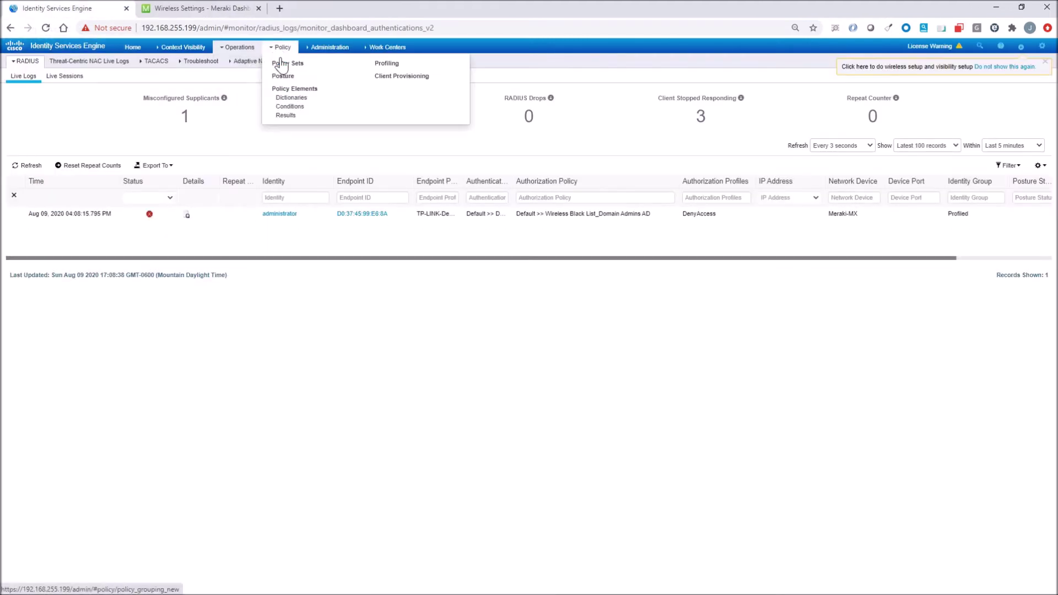
pyautogui.click(284, 63)
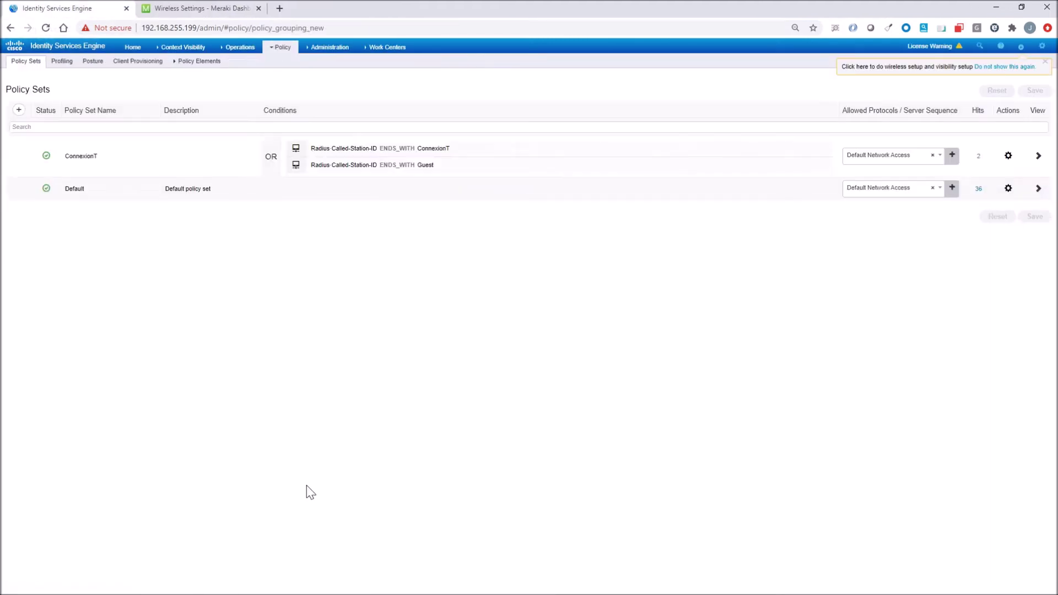
pyautogui.click(1038, 189)
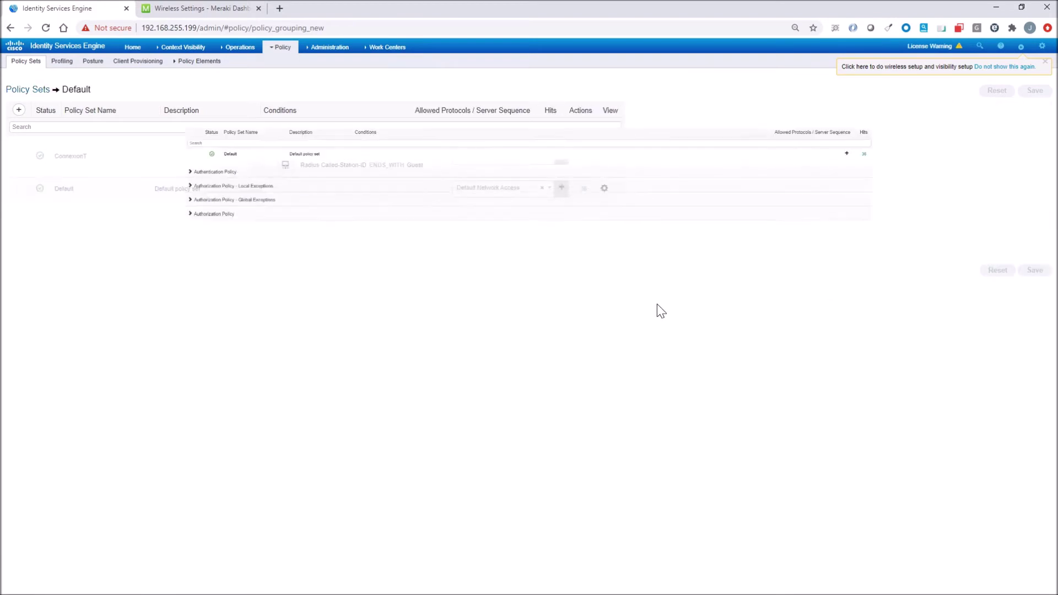
pyautogui.click(45, 242)
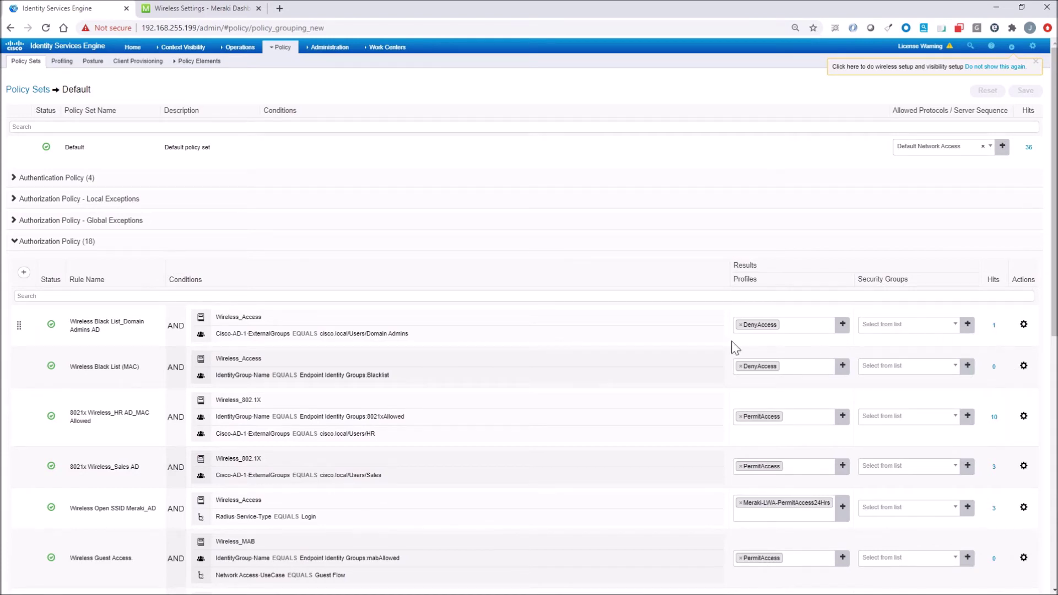
pyautogui.click(276, 587)
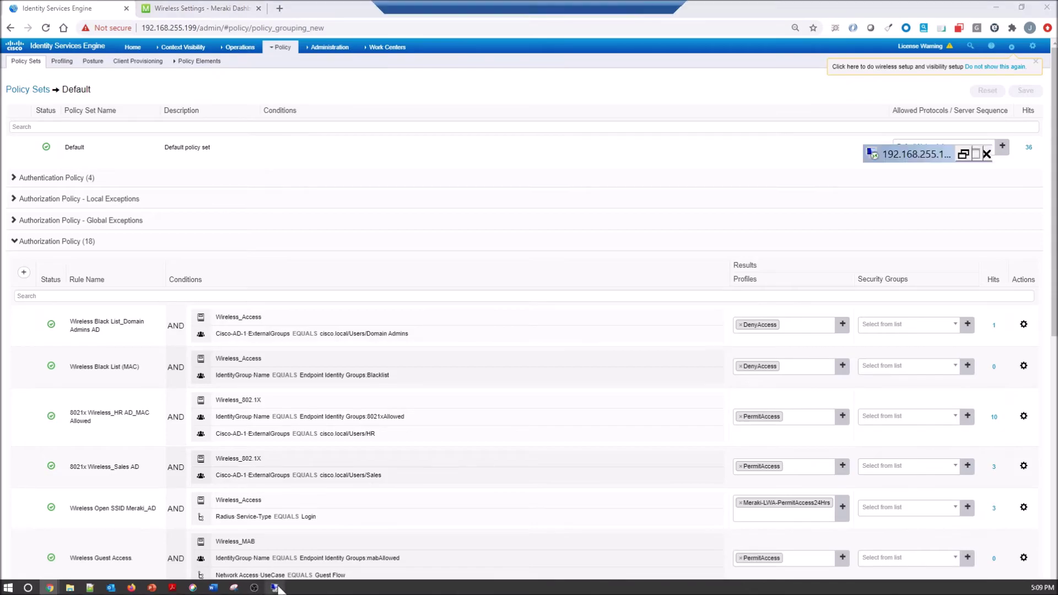
# - Dismiss the connection error and enter a sales account's user name and password for 802.1x
pyautogui.click(636, 303)
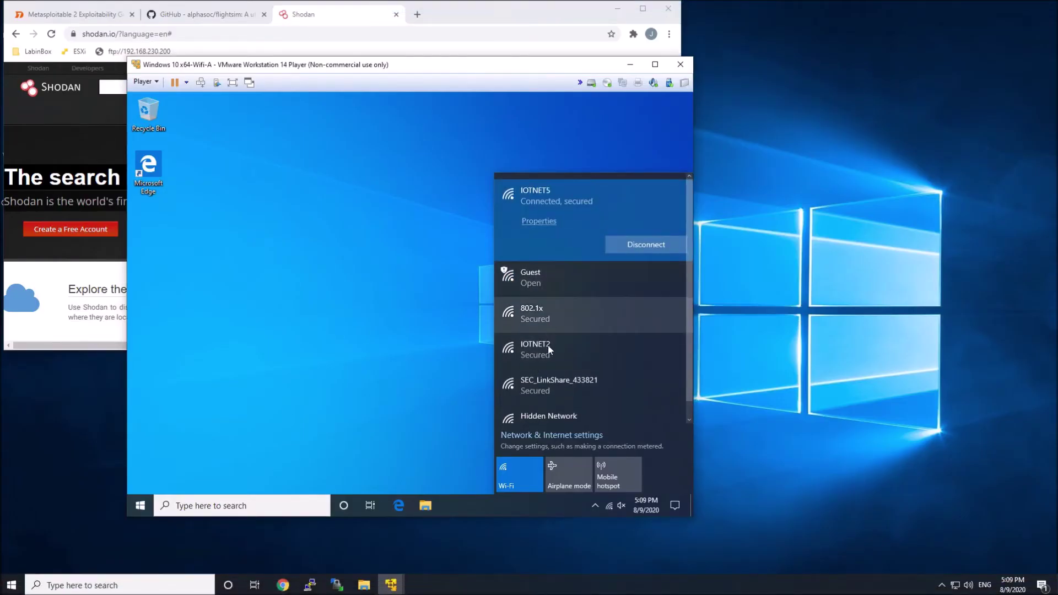
pyautogui.click(550, 320)
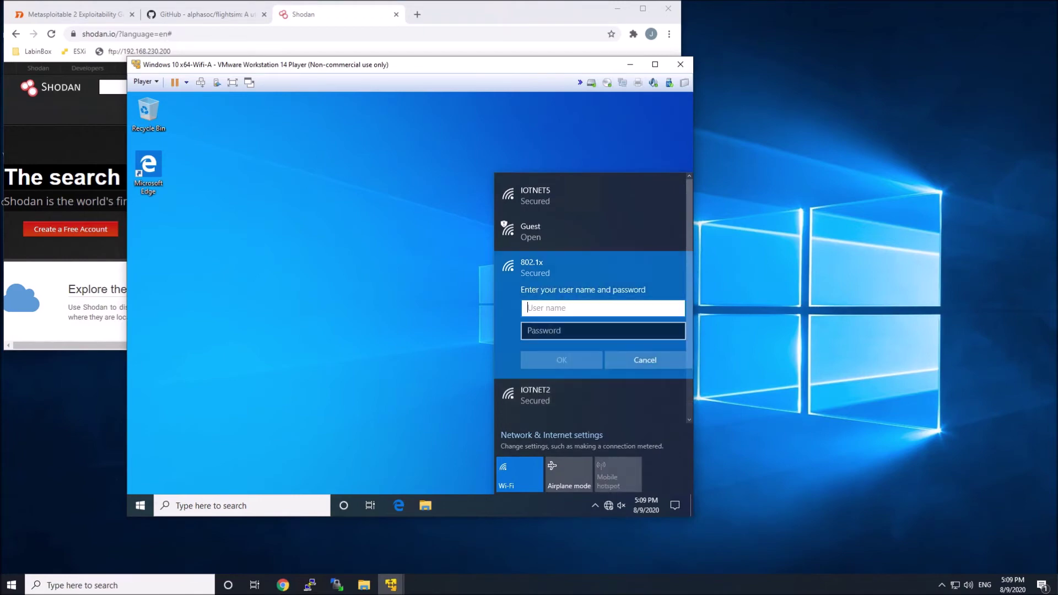
pyautogui.write('sales1')
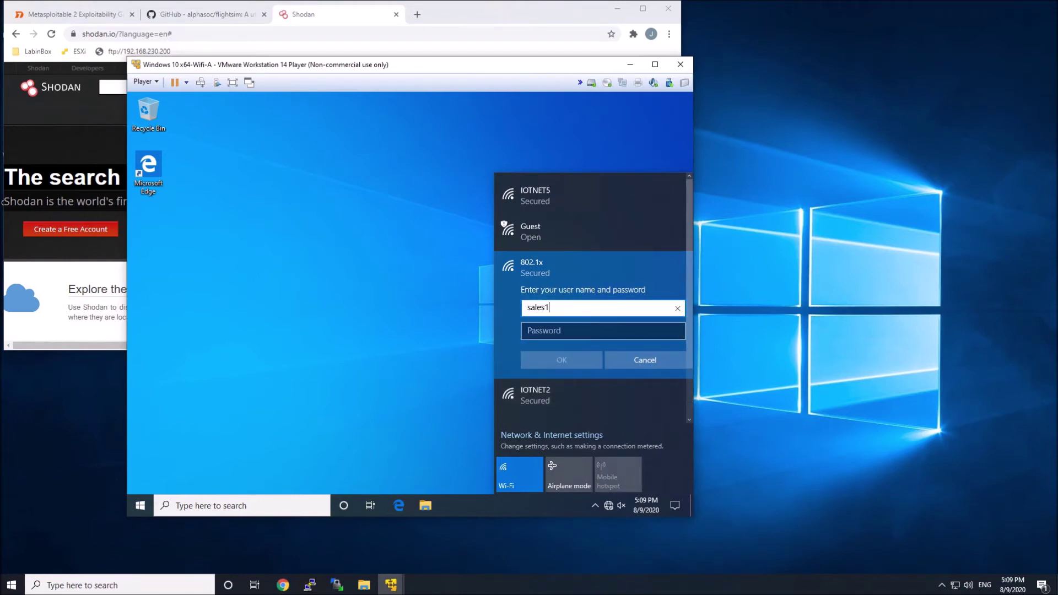
pyautogui.press('Tab')
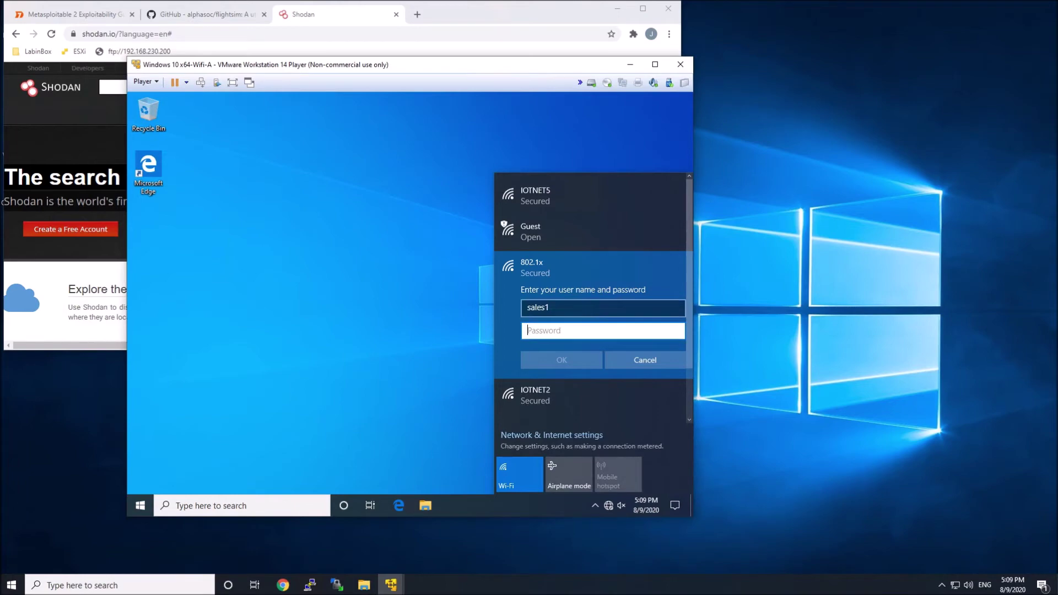
pyautogui.write('p')
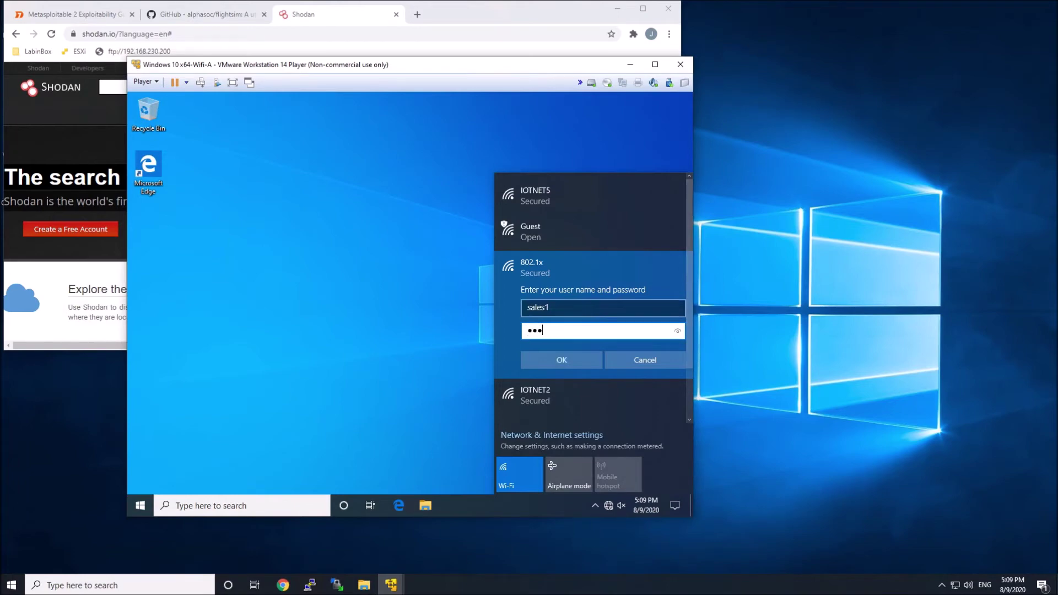
pyautogui.write('s')
pyautogui.press('BackSpace')
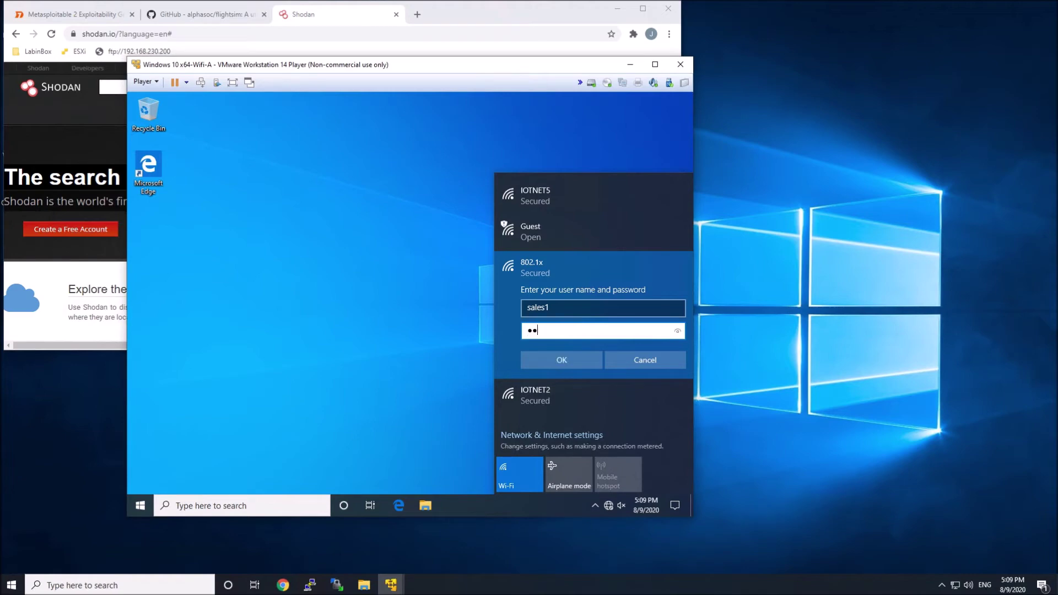
# - Paste the sales user's password into the 802.1x Wi-Fi prompt to connect
pyautogui.hotkey('ctrl', 'v')
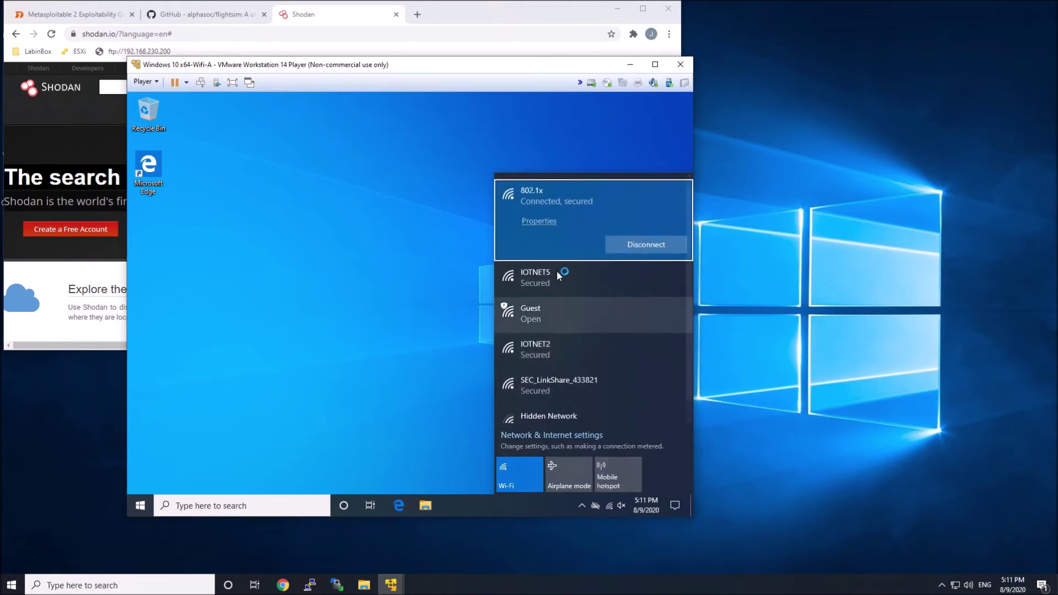
# - Reset hit counts on the Default policy set's authorization rules, then expand its authentication rules
pyautogui.moveTo(529, 4)
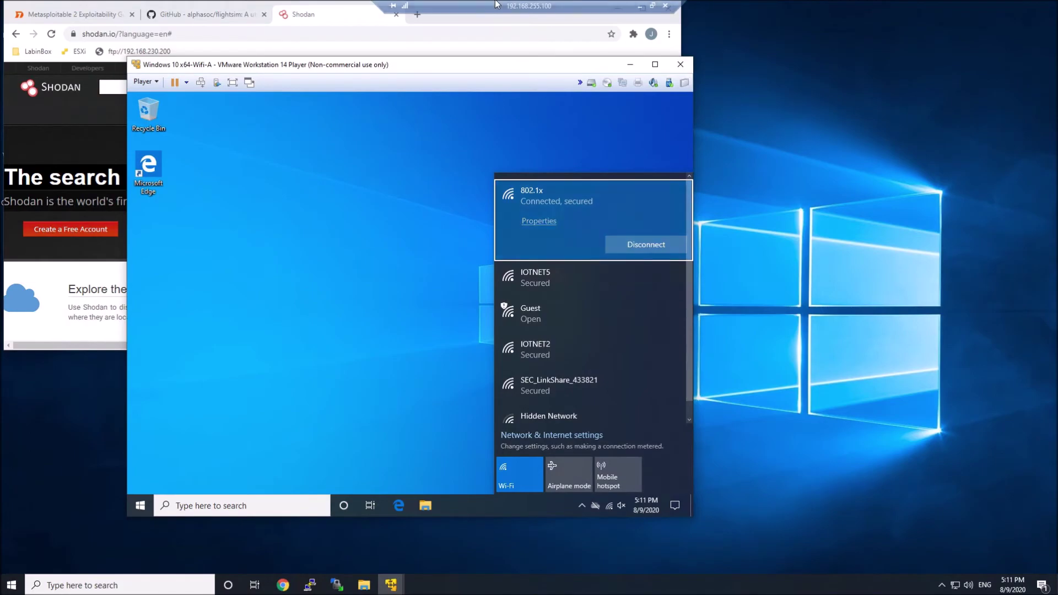
pyautogui.click(639, 6)
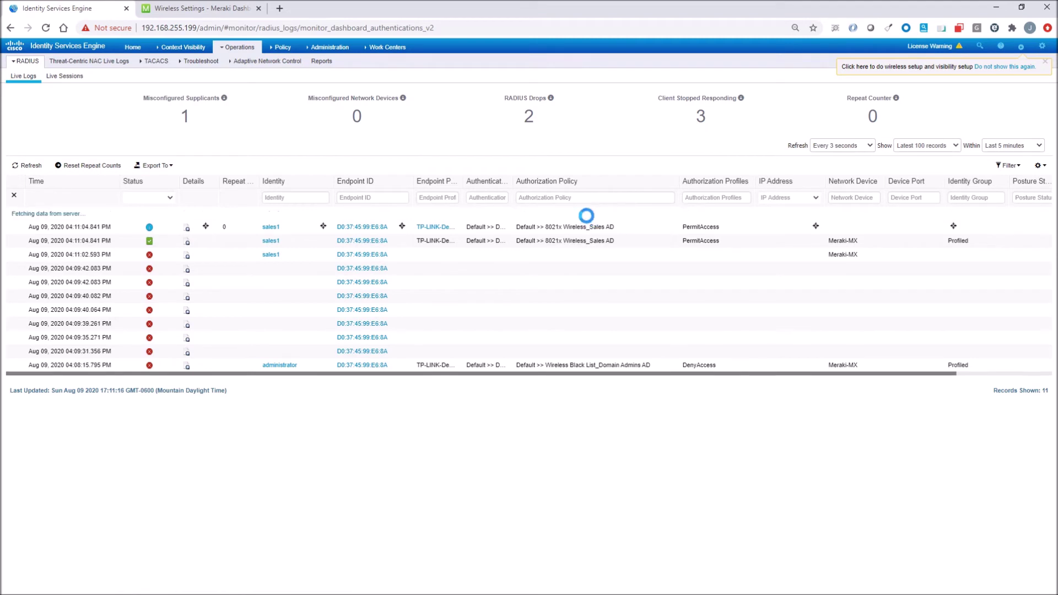
pyautogui.click(287, 64)
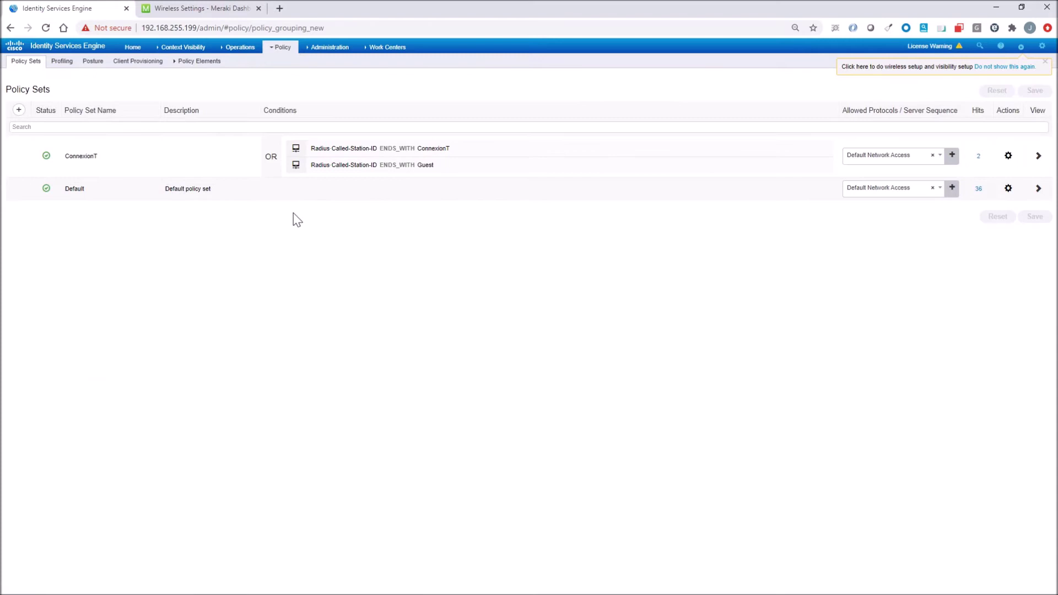
pyautogui.click(1038, 189)
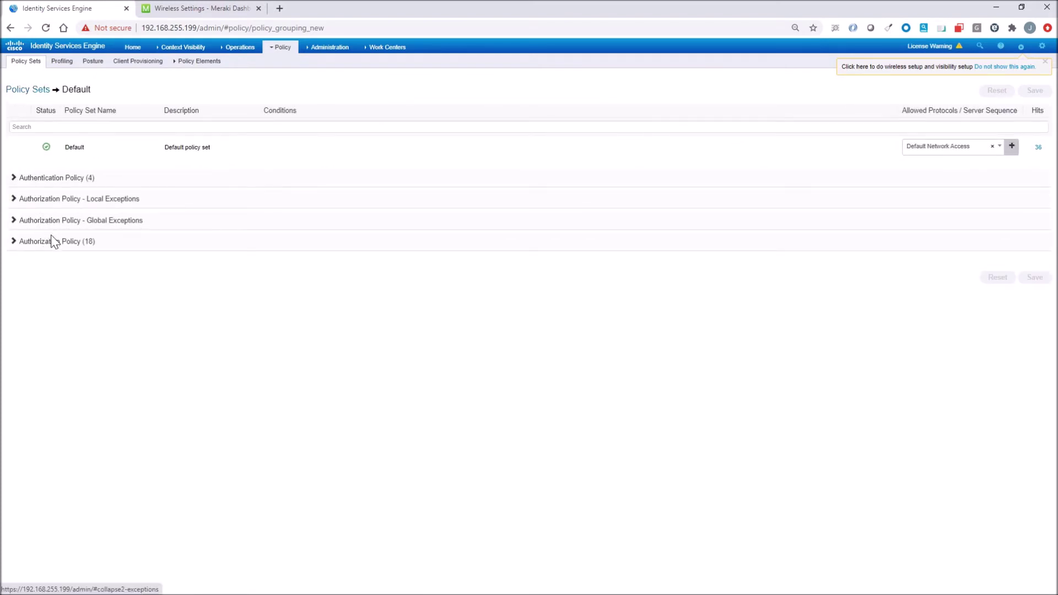
pyautogui.click(50, 245)
pyautogui.scroll(-1, 281, 386)
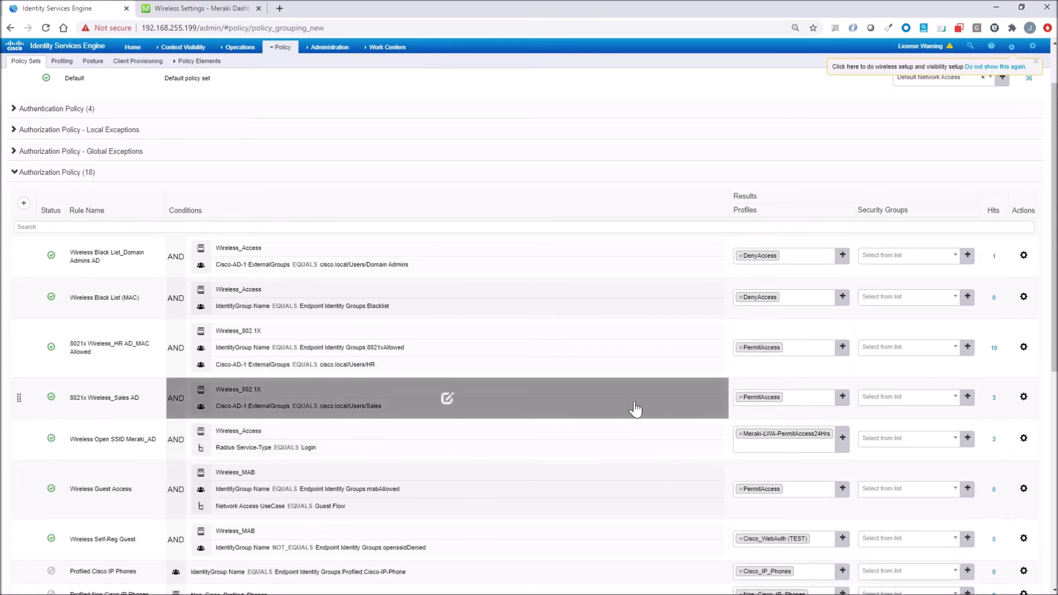
pyautogui.click(992, 401)
pyautogui.click(1009, 442)
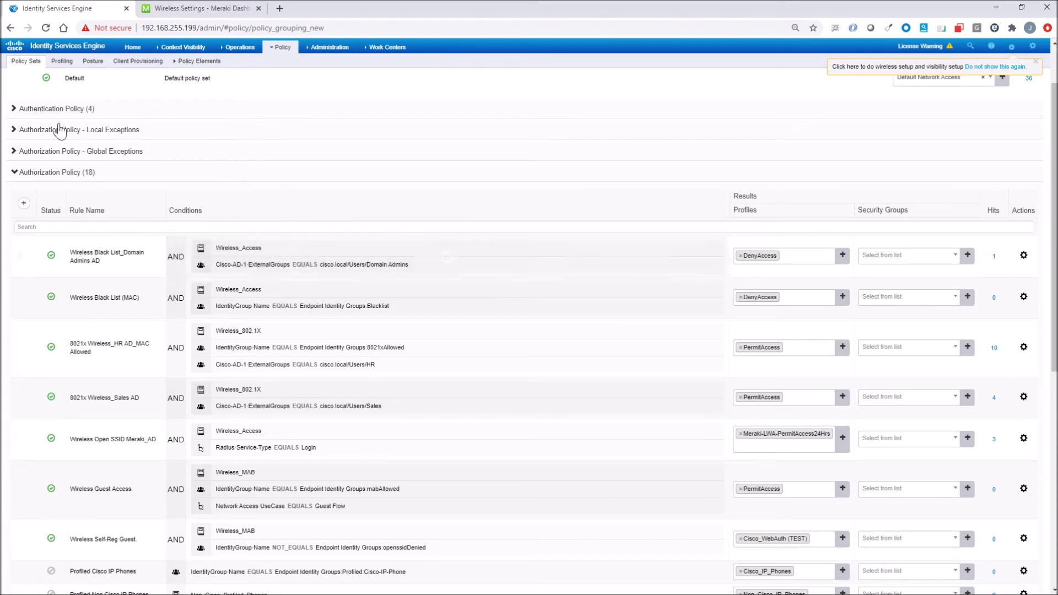
pyautogui.click(55, 110)
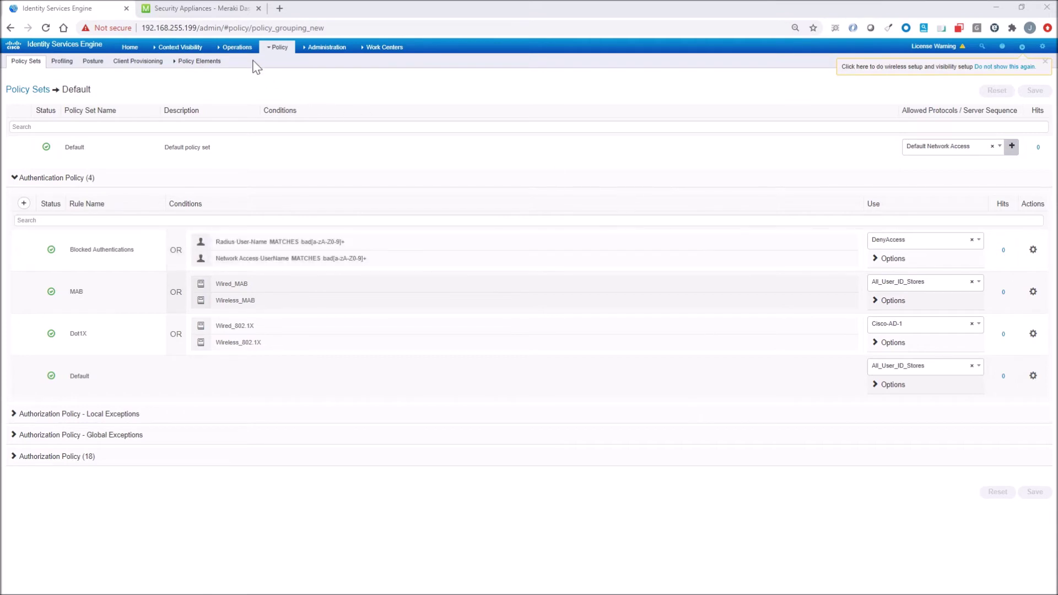
# - In RADIUS live logs, confirm the first bad user's login matched Blocked Authentications
pyautogui.moveTo(239, 52)
pyautogui.click(237, 72)
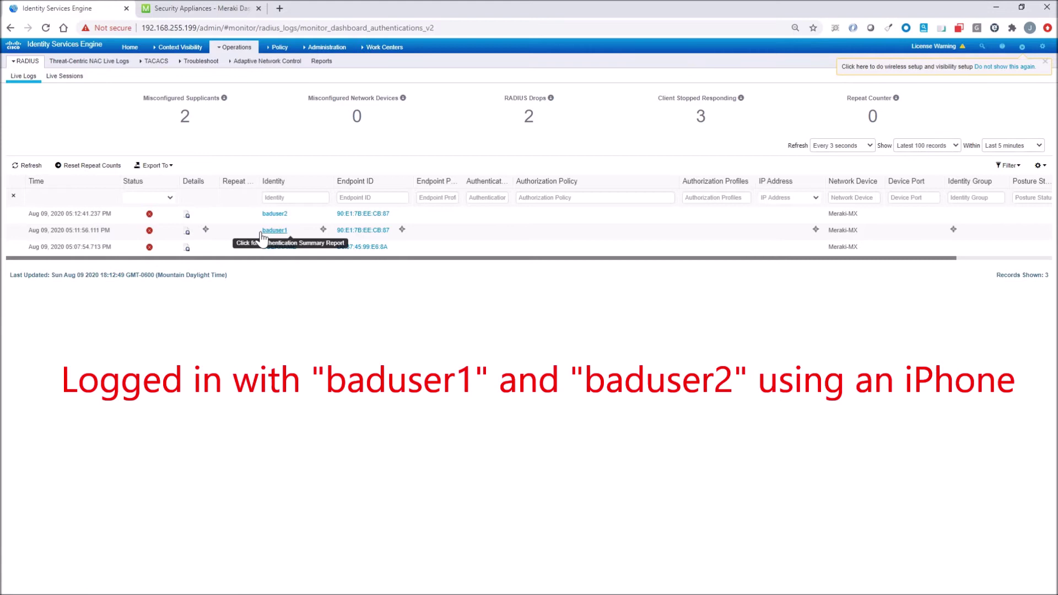
pyautogui.click(186, 231)
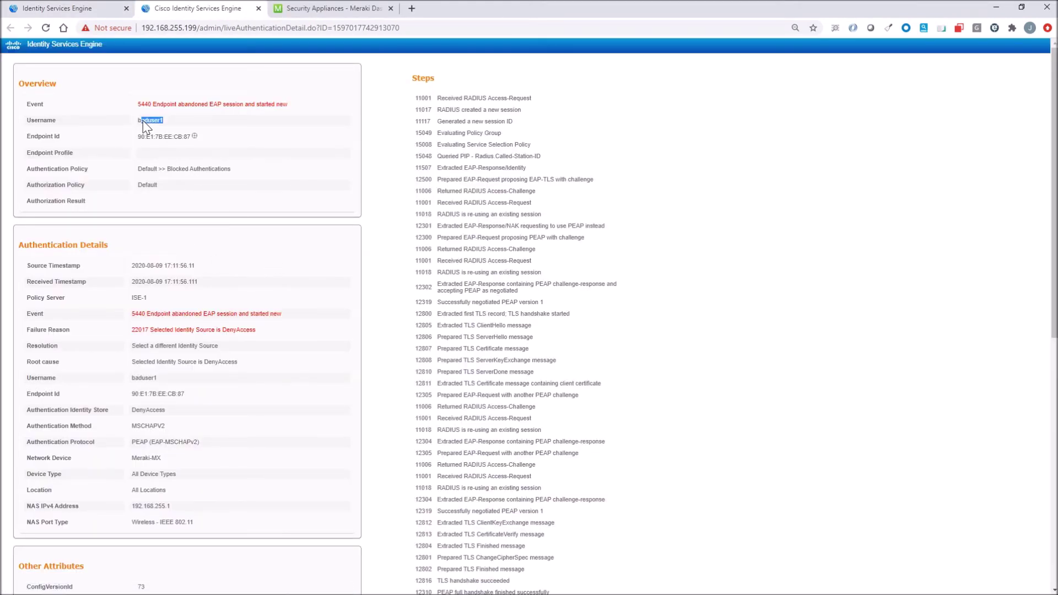
pyautogui.moveTo(234, 170); pyautogui.dragTo(140, 171)
pyautogui.click(83, 9)
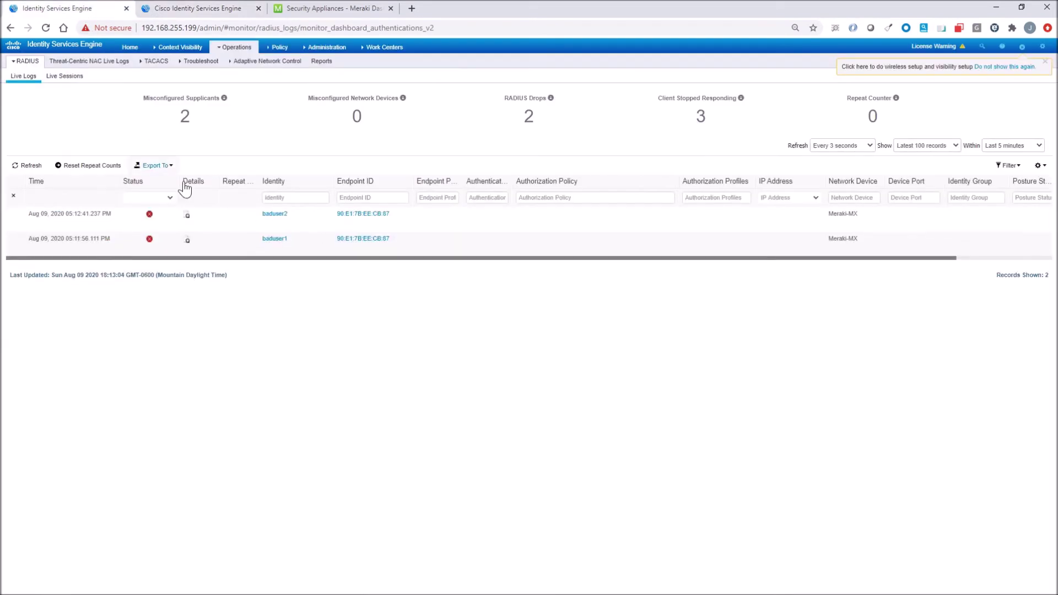
# - Confirm the second bad user also matched Blocked Authentications, then close the detail tabs
pyautogui.click(188, 215)
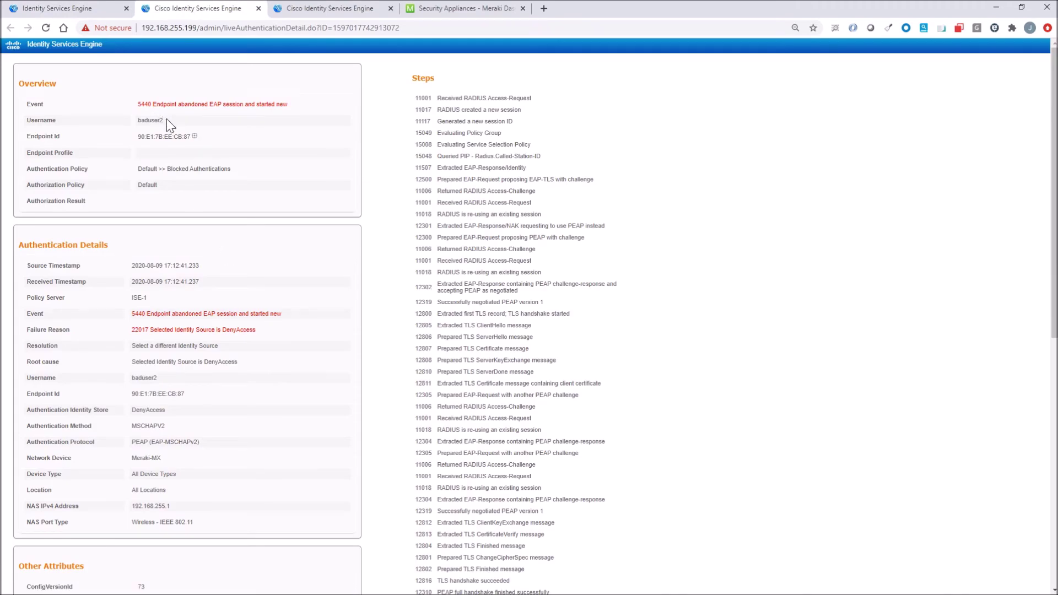
pyautogui.moveTo(165, 119); pyautogui.dragTo(139, 121)
pyautogui.moveTo(241, 174); pyautogui.dragTo(137, 171)
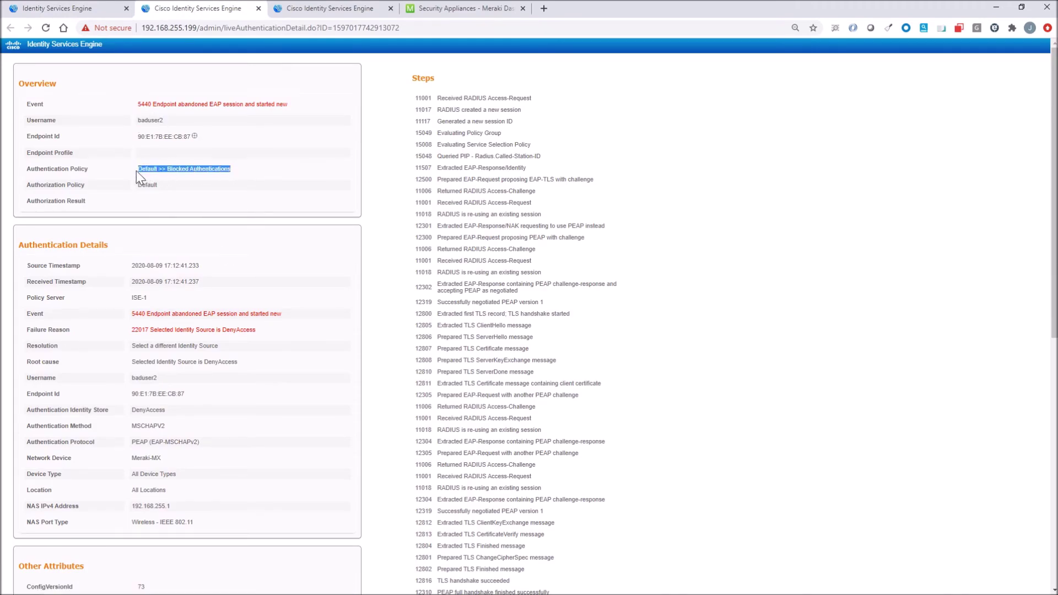
pyautogui.click(258, 8)
pyautogui.click(258, 8)
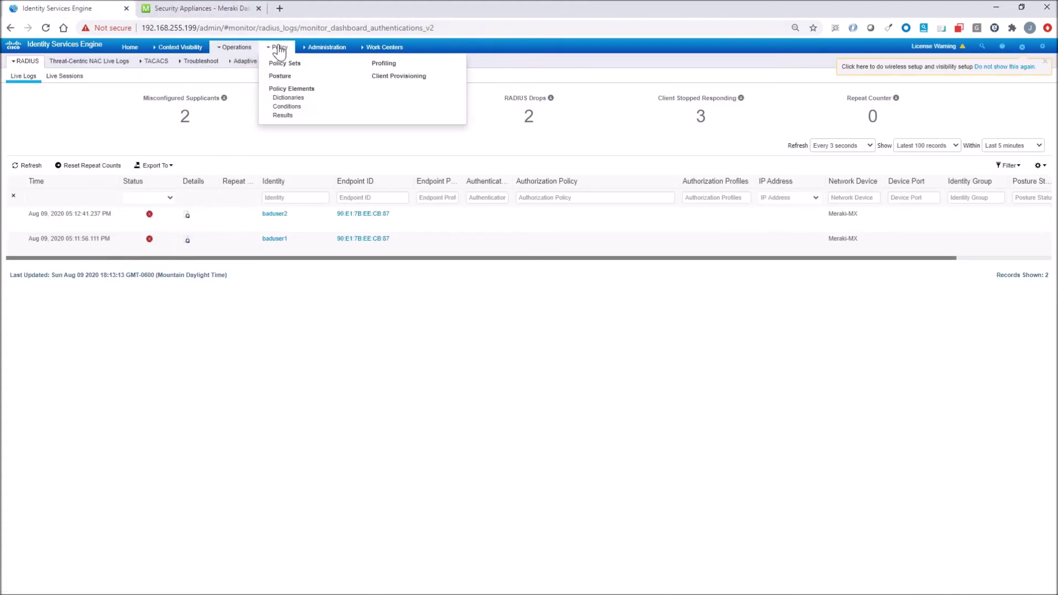
# - Open the Default policy set and expand its authentication rules
pyautogui.click(281, 64)
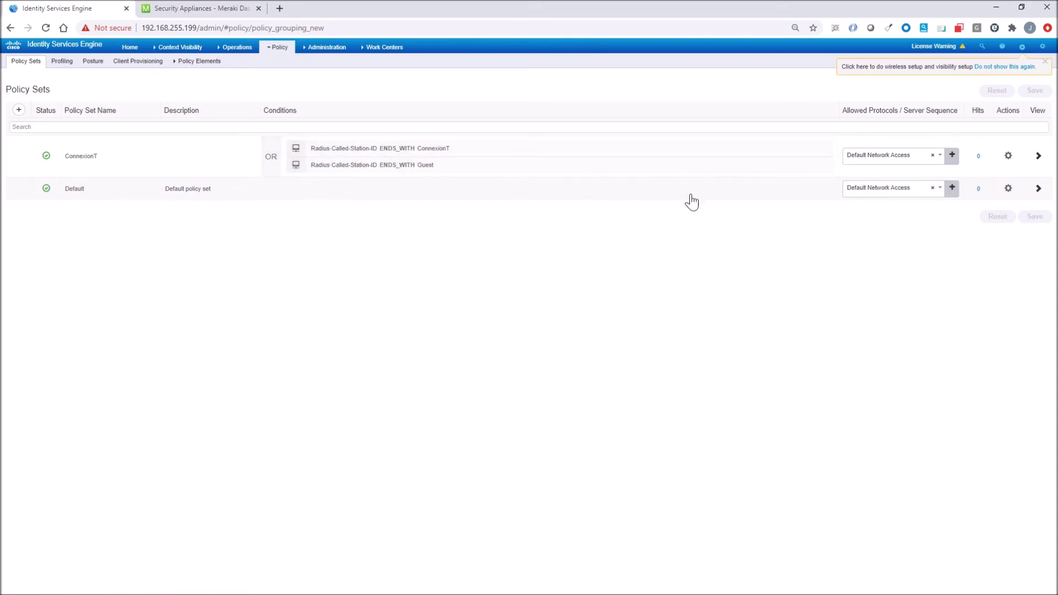
pyautogui.click(1037, 189)
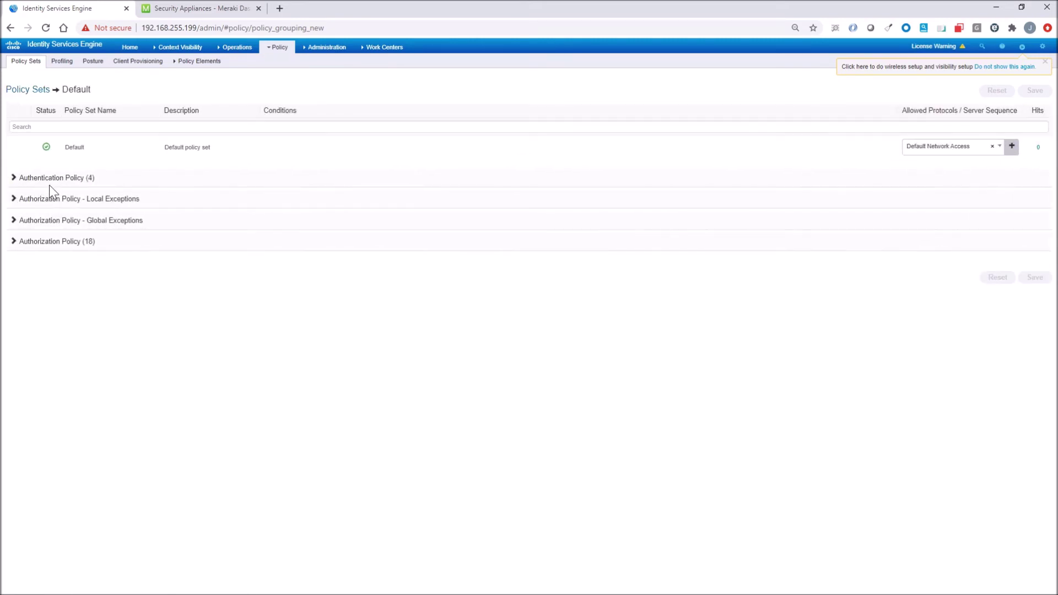
pyautogui.click(55, 223)
pyautogui.click(55, 216)
pyautogui.click(51, 180)
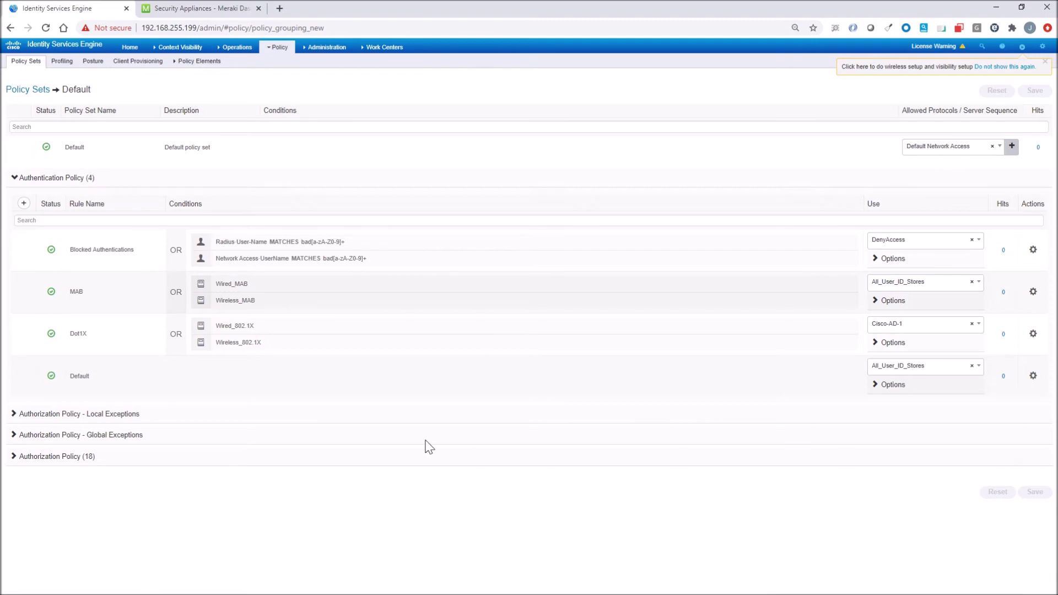
# - Scroll through the Default set's authorization rules, then return to RADIUS live logs
pyautogui.click(77, 457)
pyautogui.scroll(-5, 283, 394)
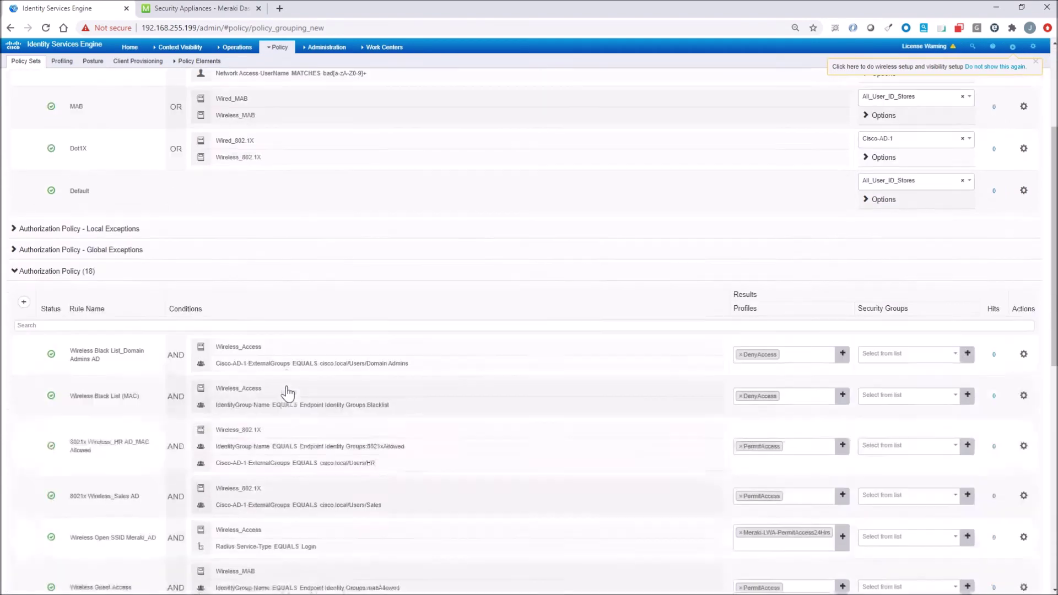
pyautogui.scroll(-1, 287, 394)
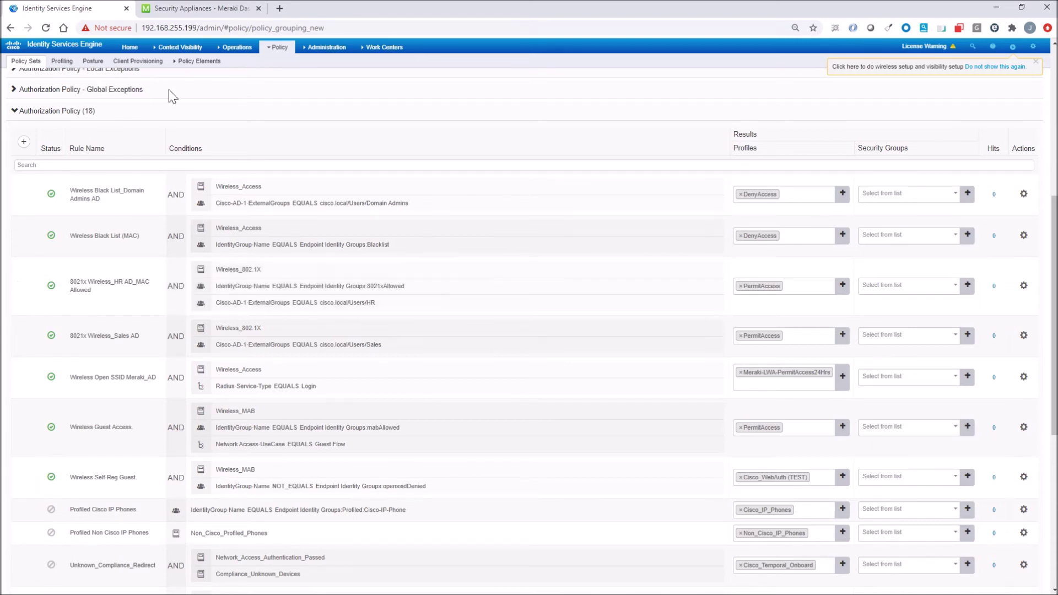
pyautogui.click(239, 81)
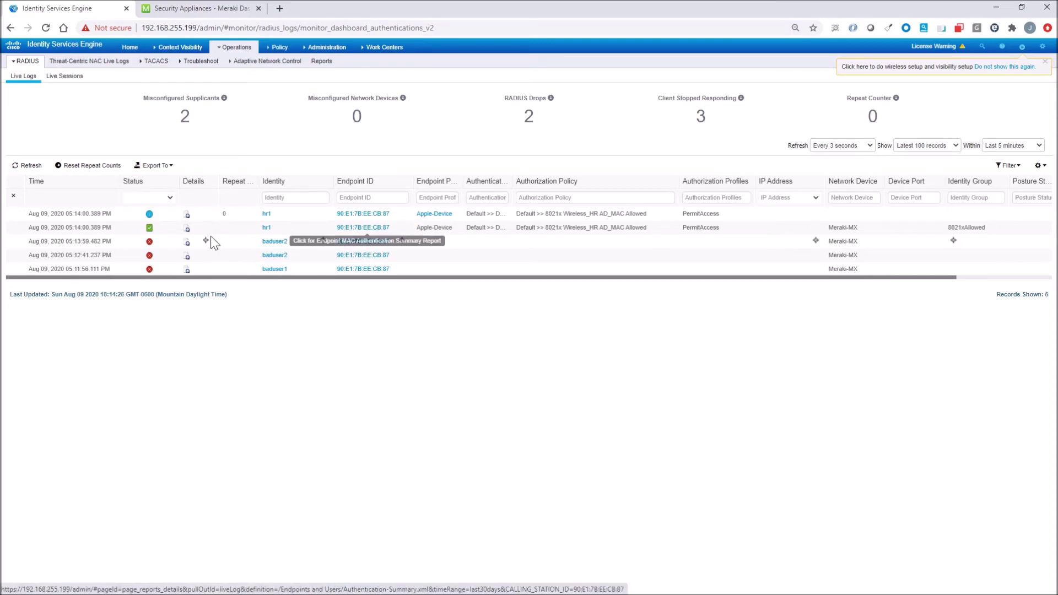
# - Verify the HR iPhone login matched 8021x Wireless_HR AD_MAC Allowed and note its endpoint MAC
pyautogui.click(187, 227)
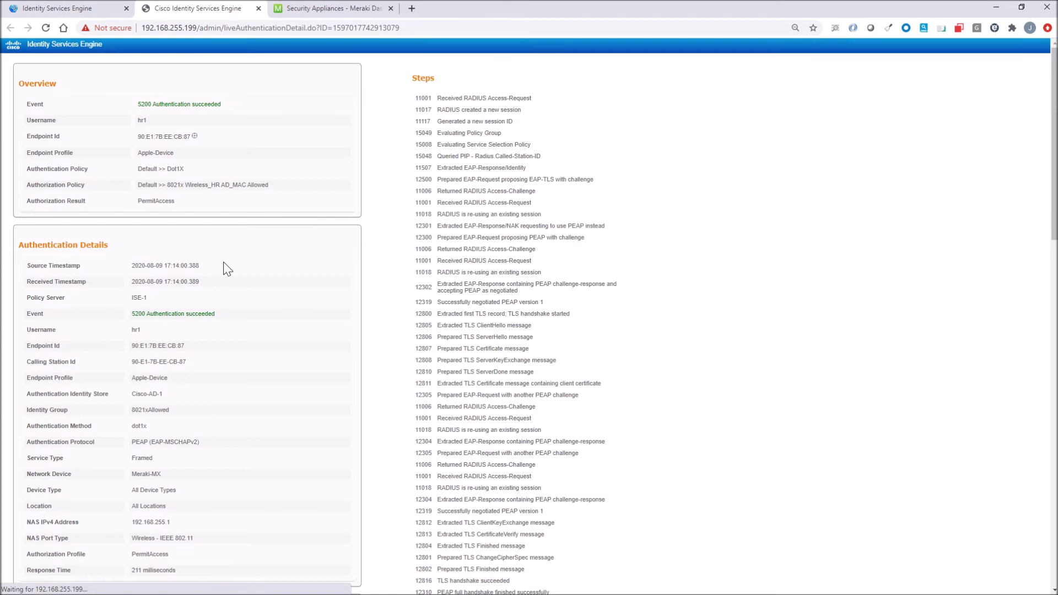
pyautogui.moveTo(278, 186); pyautogui.dragTo(136, 191)
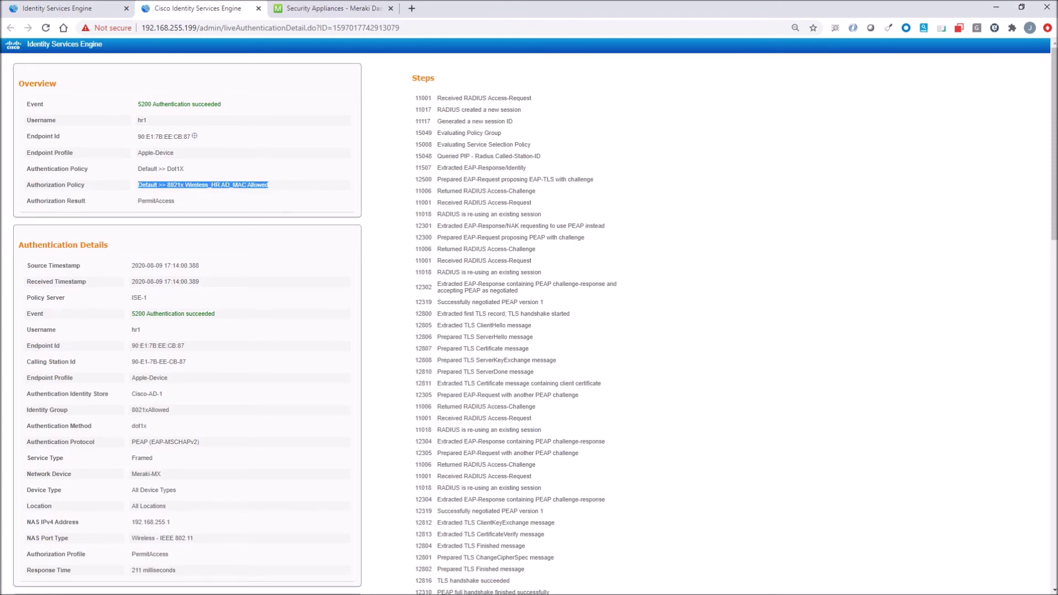
pyautogui.moveTo(191, 137); pyautogui.dragTo(155, 138)
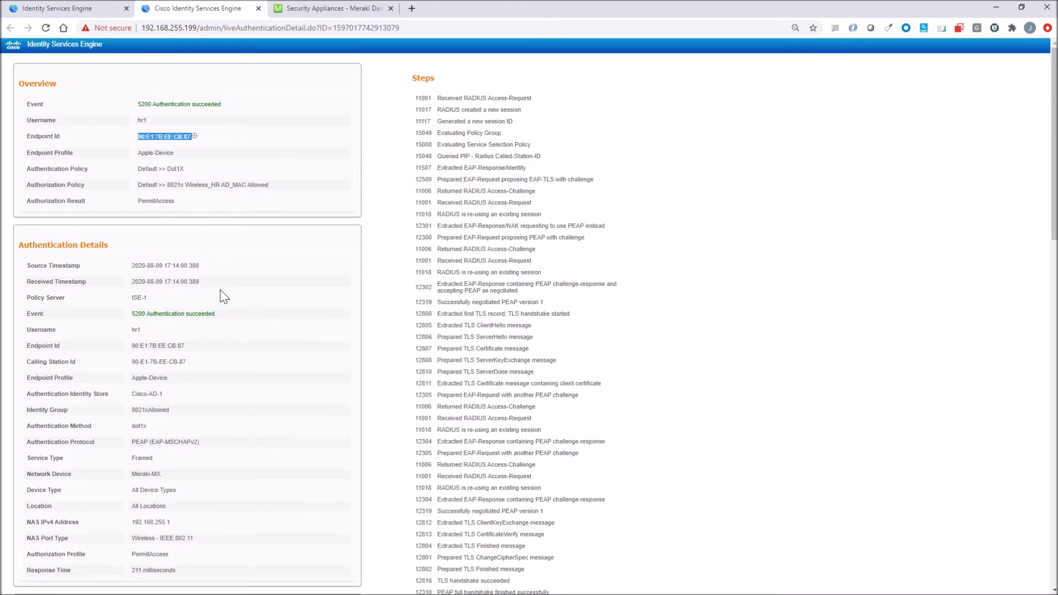
pyautogui.scroll(-1, 223, 297)
pyautogui.scroll(1, 224, 297)
pyautogui.click(144, 112)
pyautogui.click(82, 9)
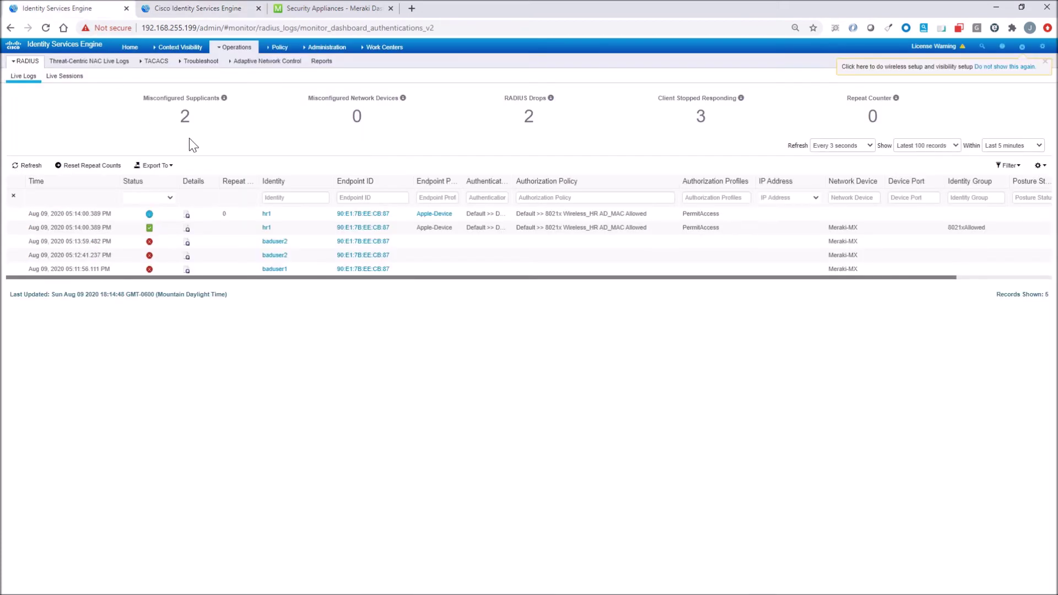
pyautogui.moveTo(317, 51)
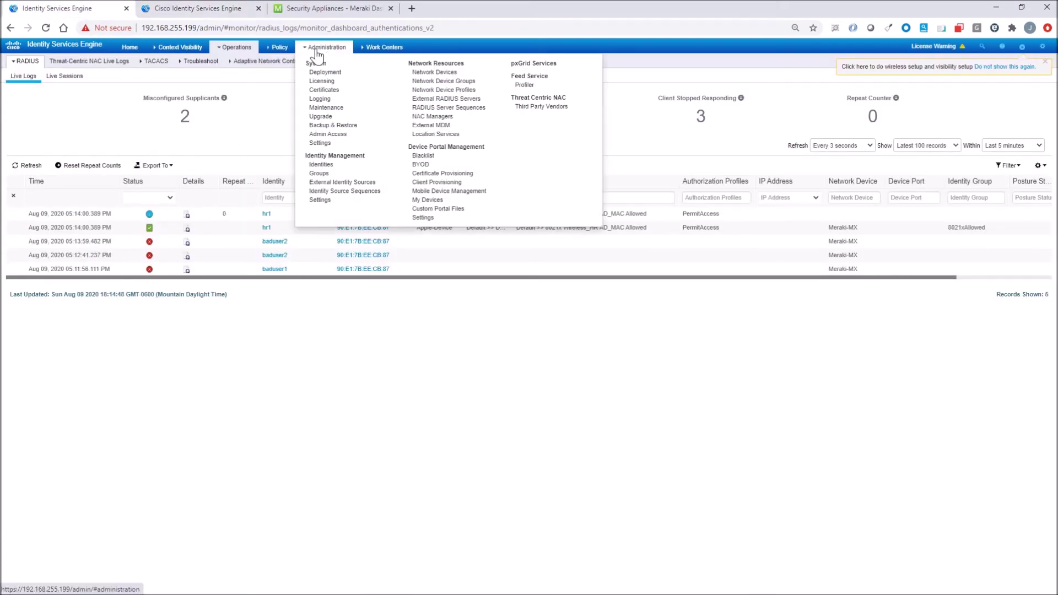
# - Check the 8021xAllowed endpoint identity group, then switch to the Windows 10 VM
pyautogui.click(319, 173)
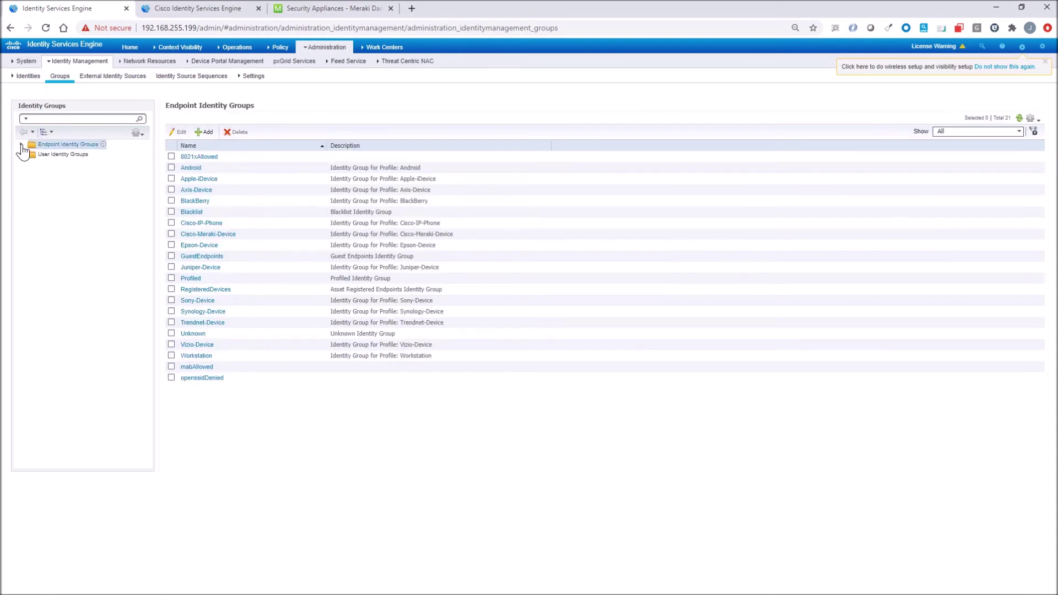
pyautogui.click(203, 157)
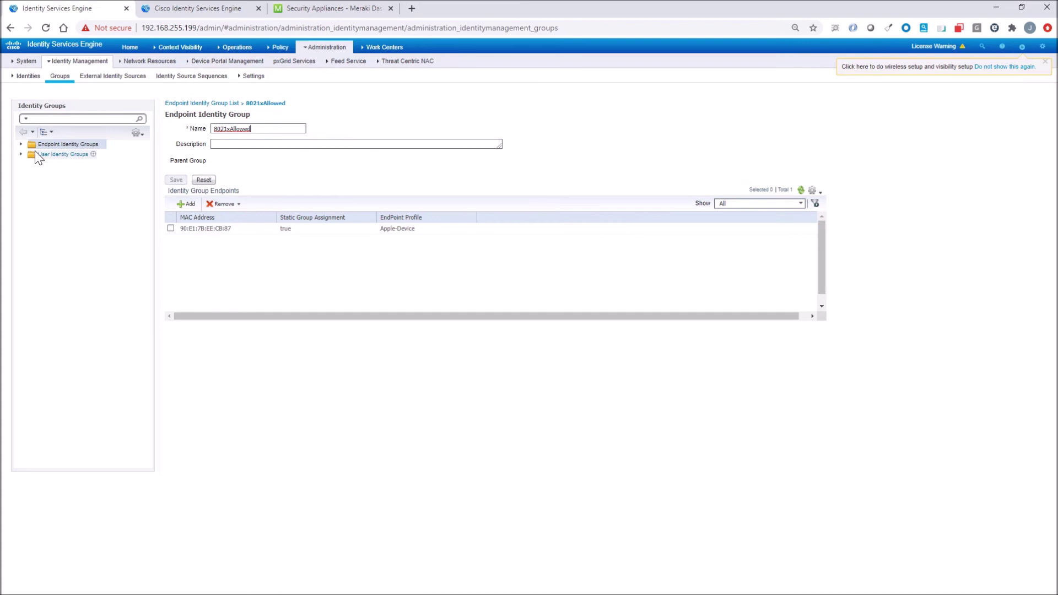
pyautogui.click(22, 145)
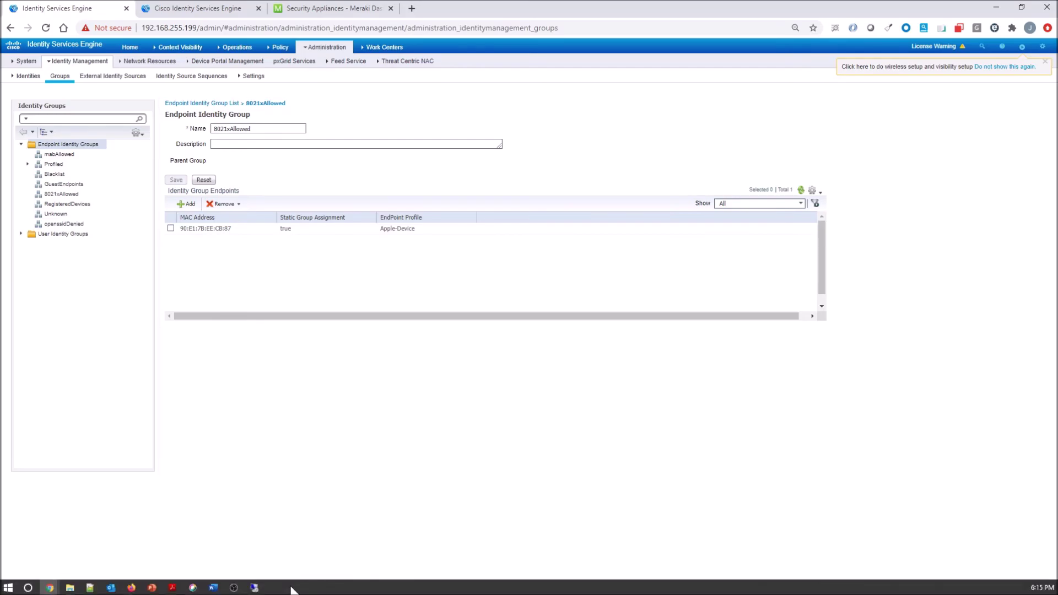
pyautogui.click(287, 585)
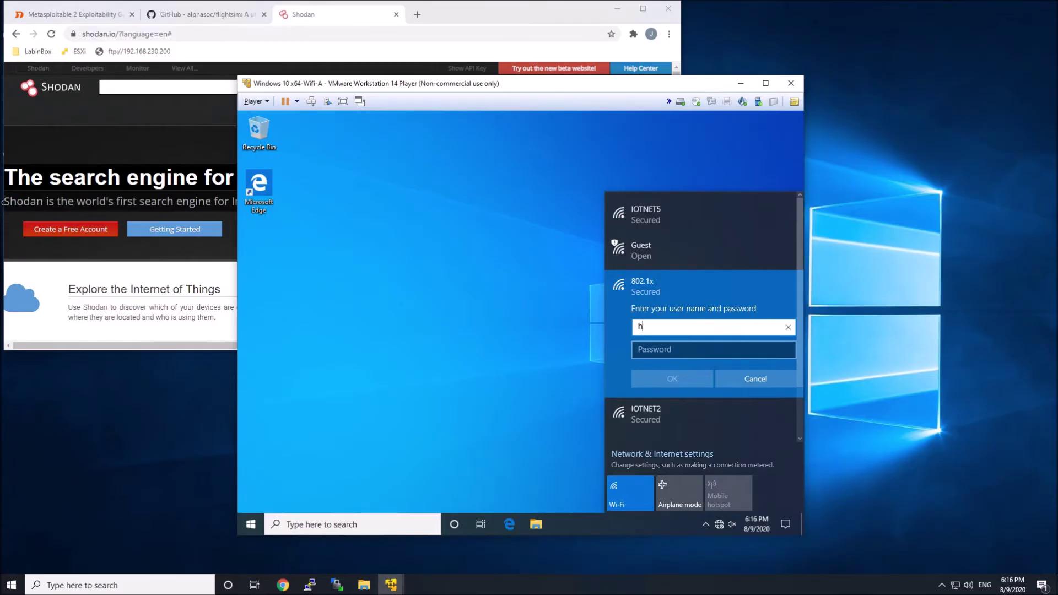
# - Enter the HR test account's password, attempt the 802.1x connection, and return to ISE after refusal
pyautogui.press('Tab')
pyautogui.write('p')
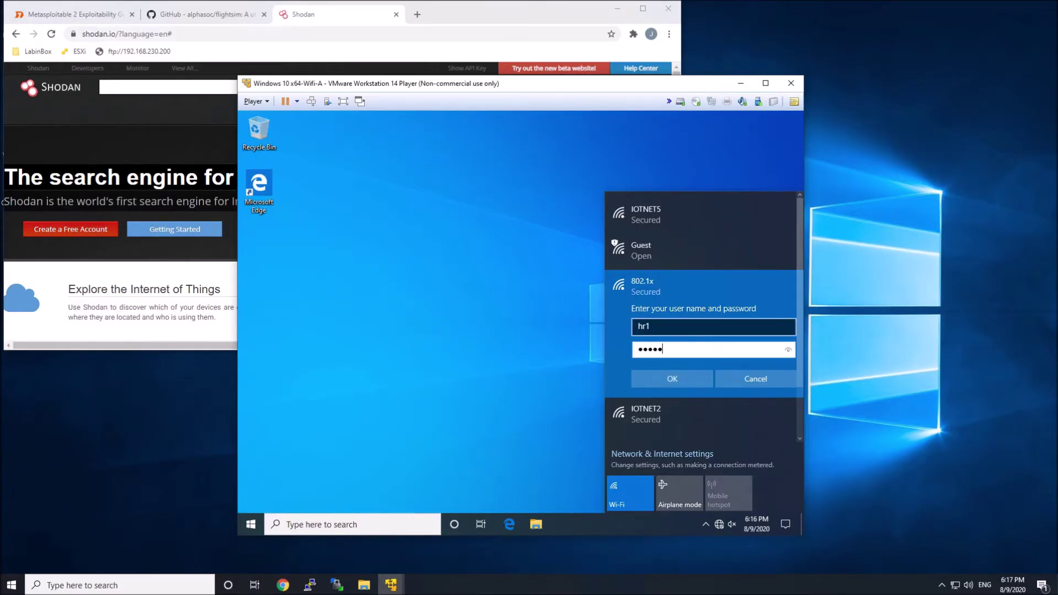
pyautogui.press('Return')
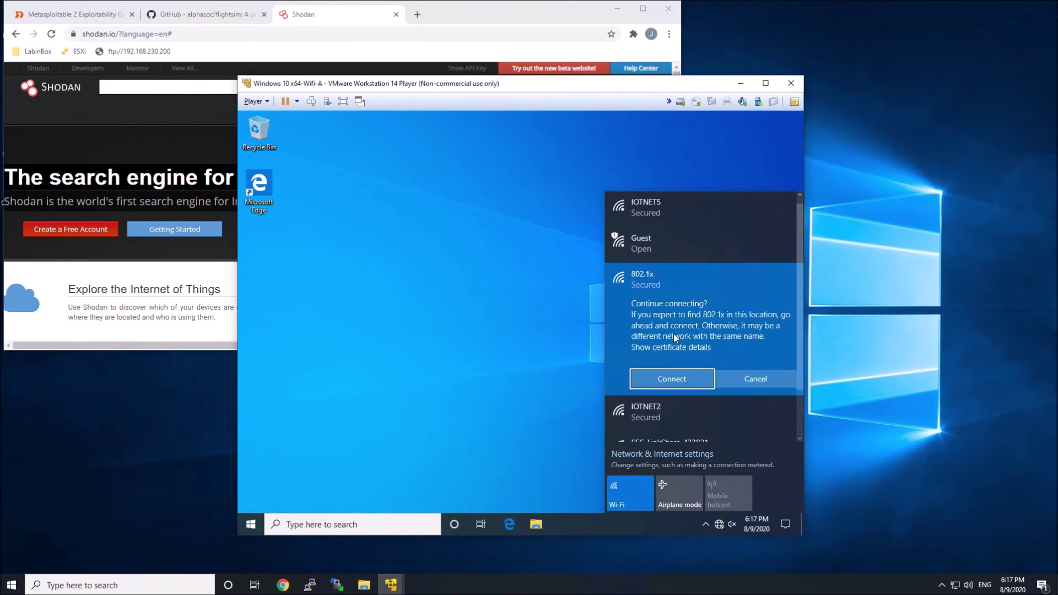
pyautogui.click(669, 373)
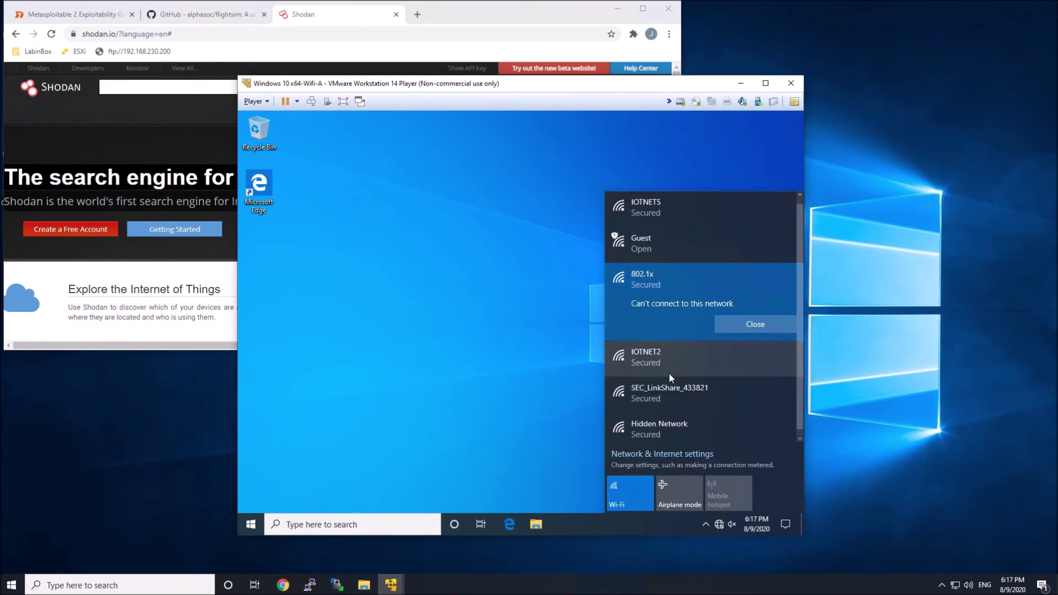
pyautogui.click(638, 6)
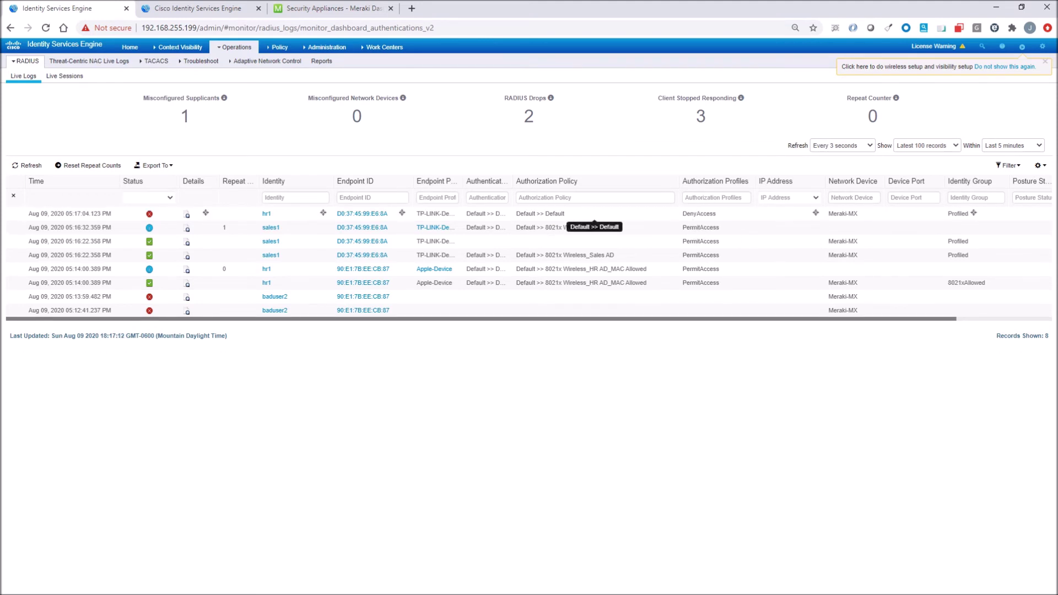
# - Review the newest failed login: Default rule, DenyAccess, reason 15039
pyautogui.click(186, 215)
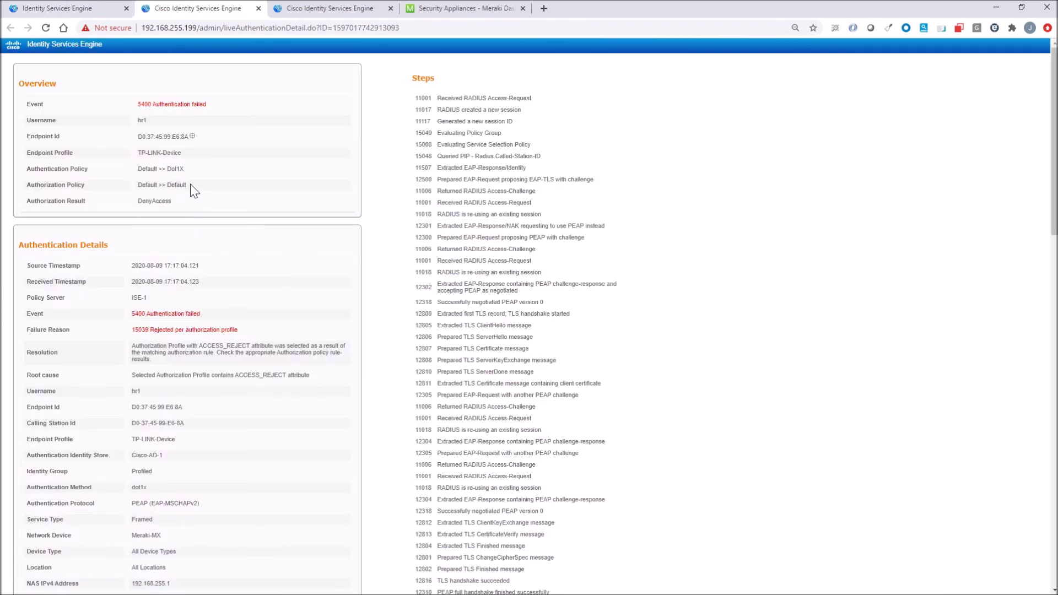
pyautogui.moveTo(192, 186); pyautogui.dragTo(132, 183)
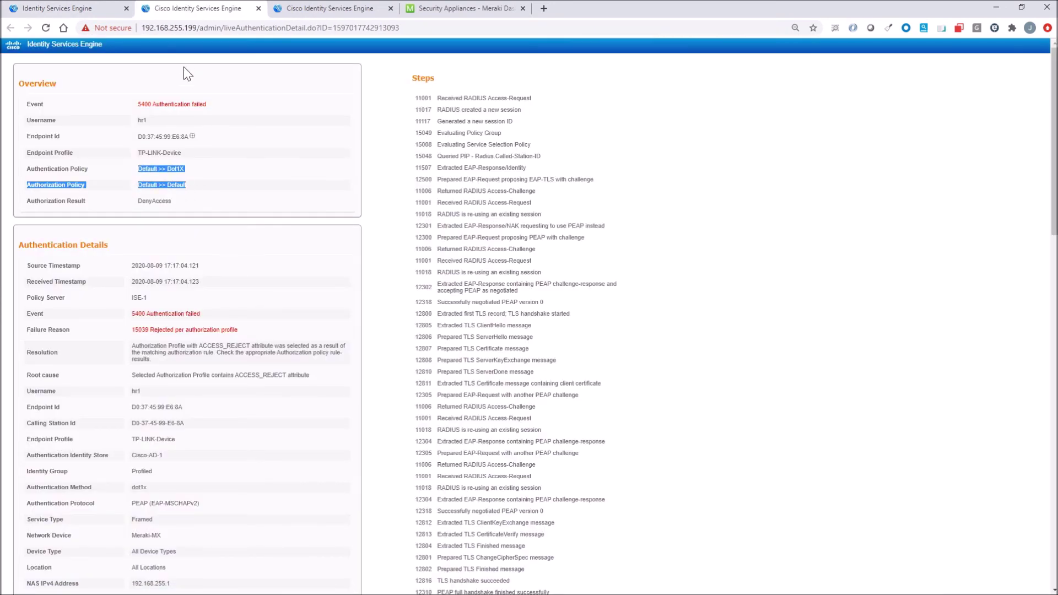
pyautogui.click(66, 8)
# - Scroll through the Default set's 18 authorization rules, including Wireless Black List (MAC)
pyautogui.moveTo(280, 50)
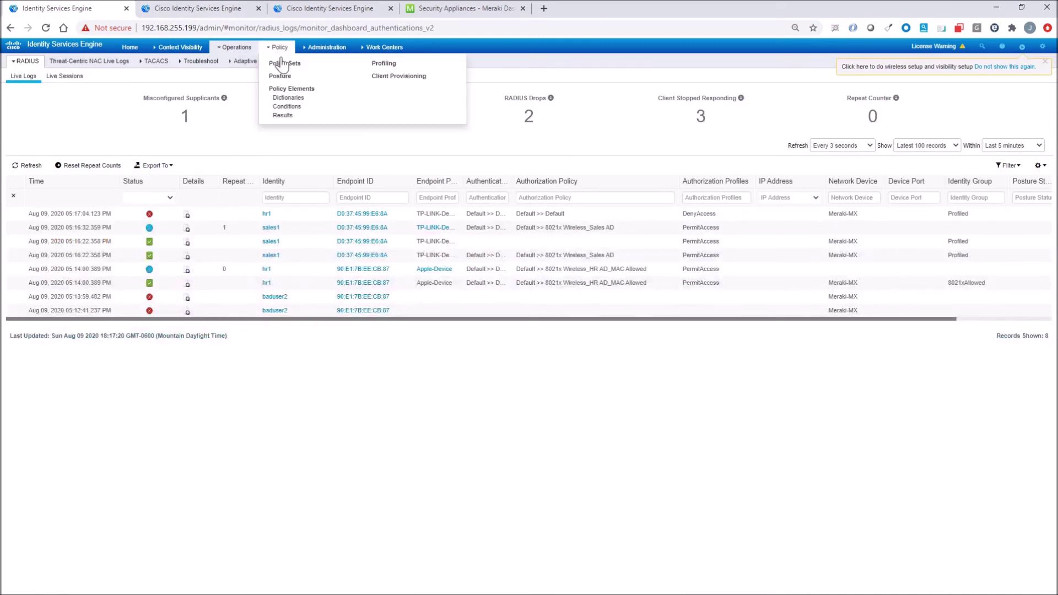
pyautogui.click(285, 69)
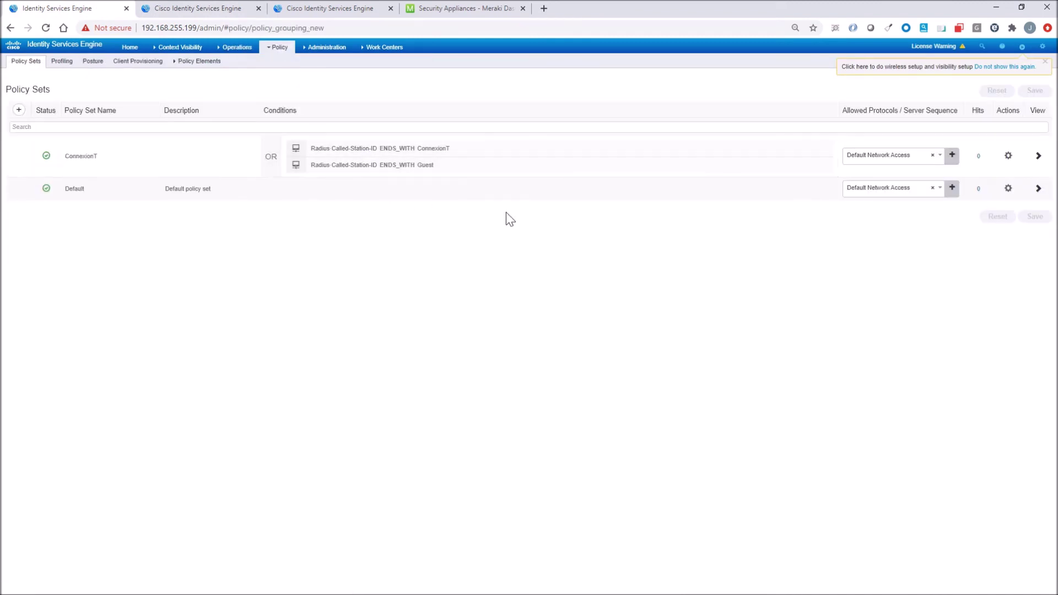
pyautogui.click(1038, 189)
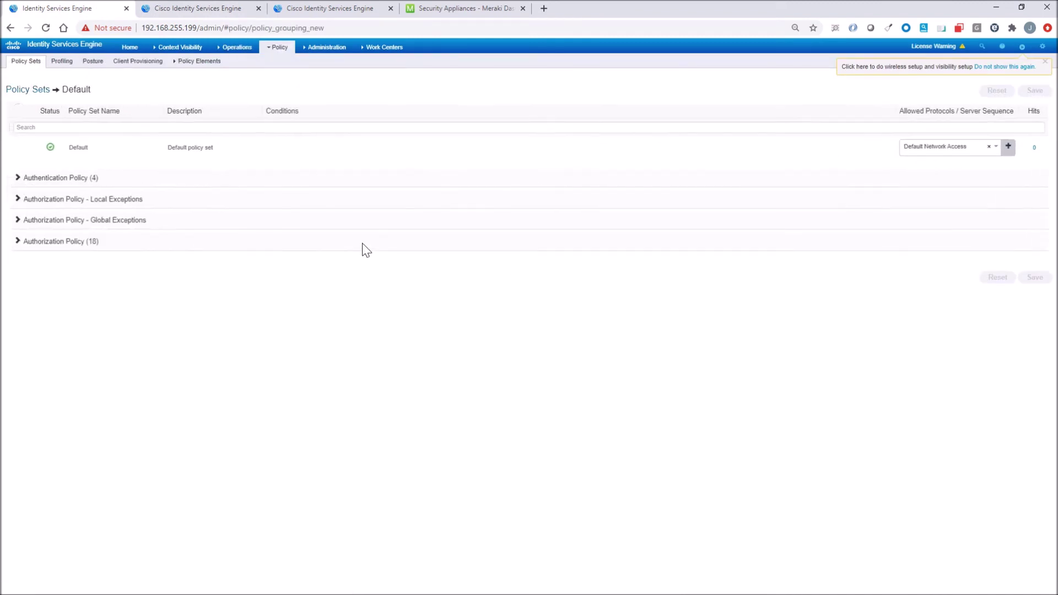
pyautogui.click(68, 223)
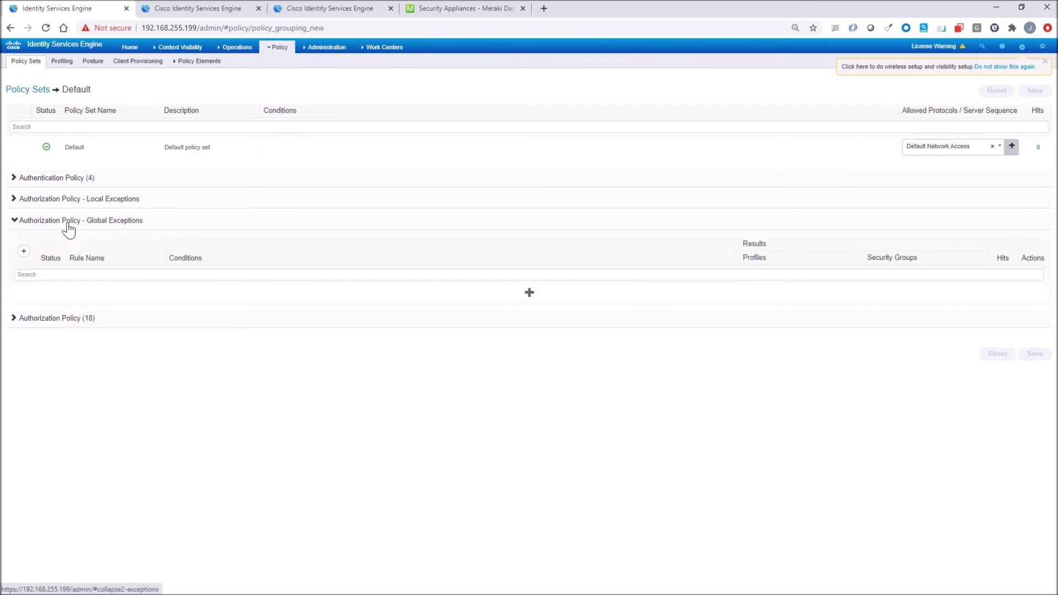
pyautogui.click(69, 225)
pyautogui.click(72, 243)
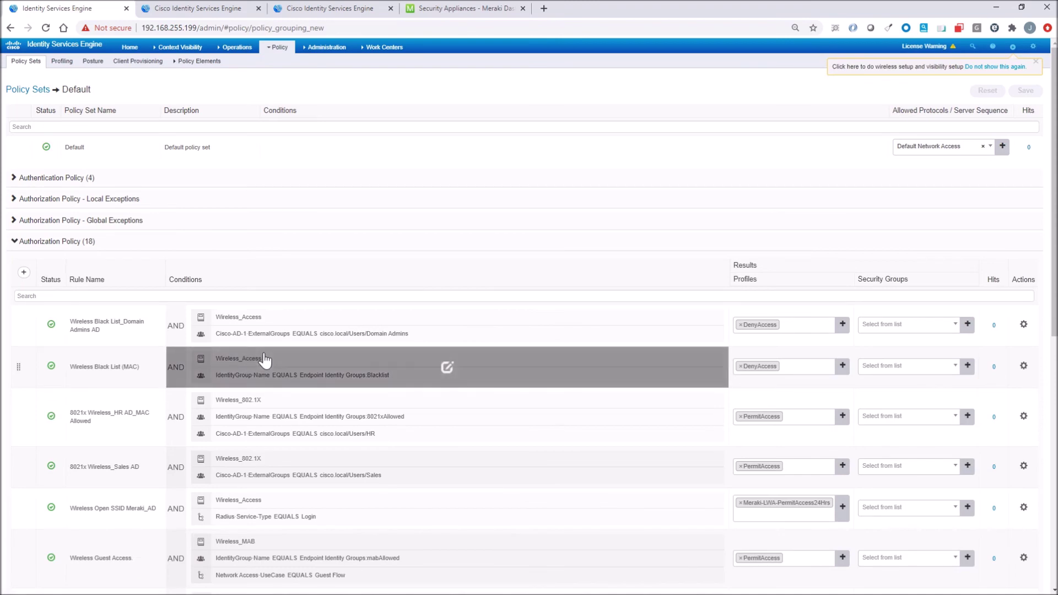
pyautogui.scroll(-2, 264, 359)
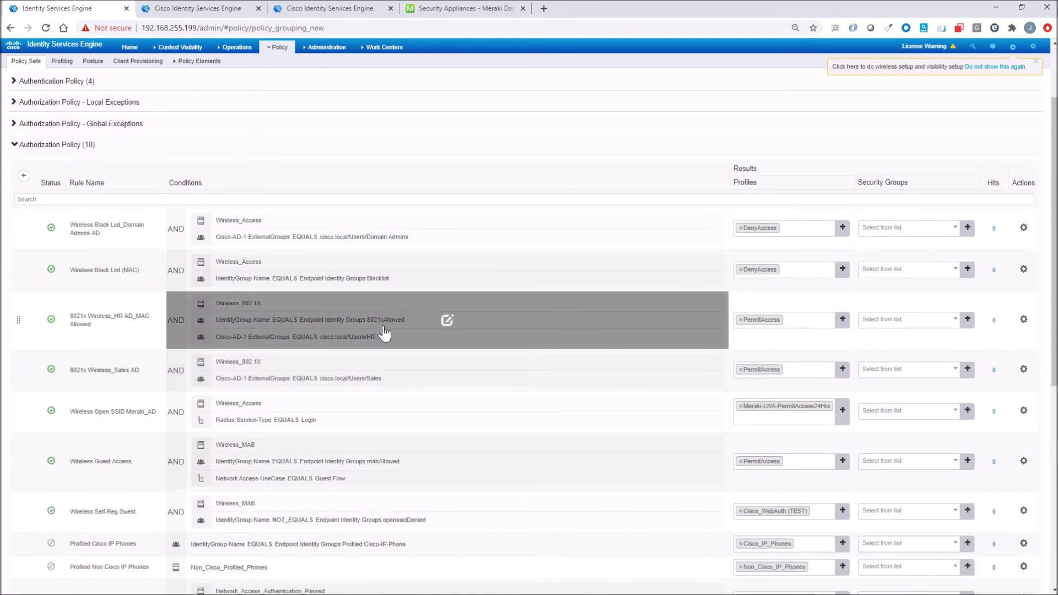
pyautogui.scroll(-4, 388, 330)
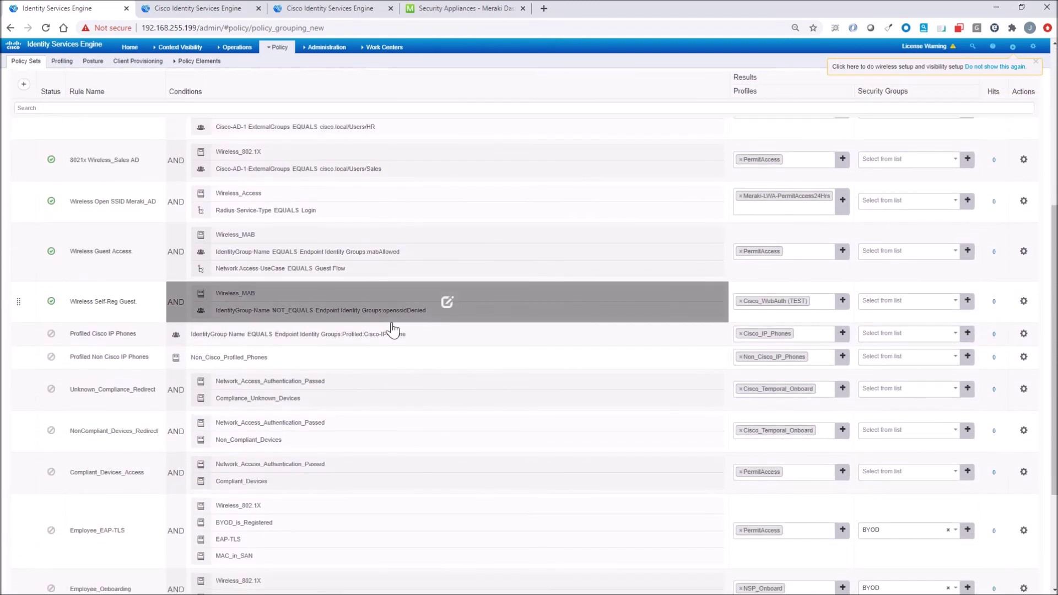
pyautogui.scroll(-3, 392, 329)
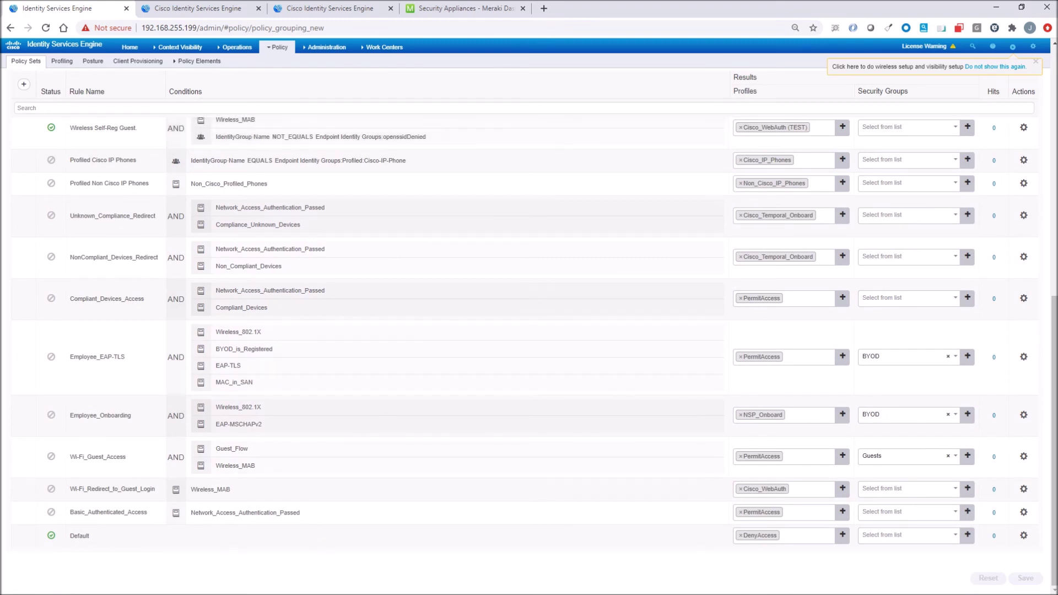
pyautogui.scroll(2, 574, 461)
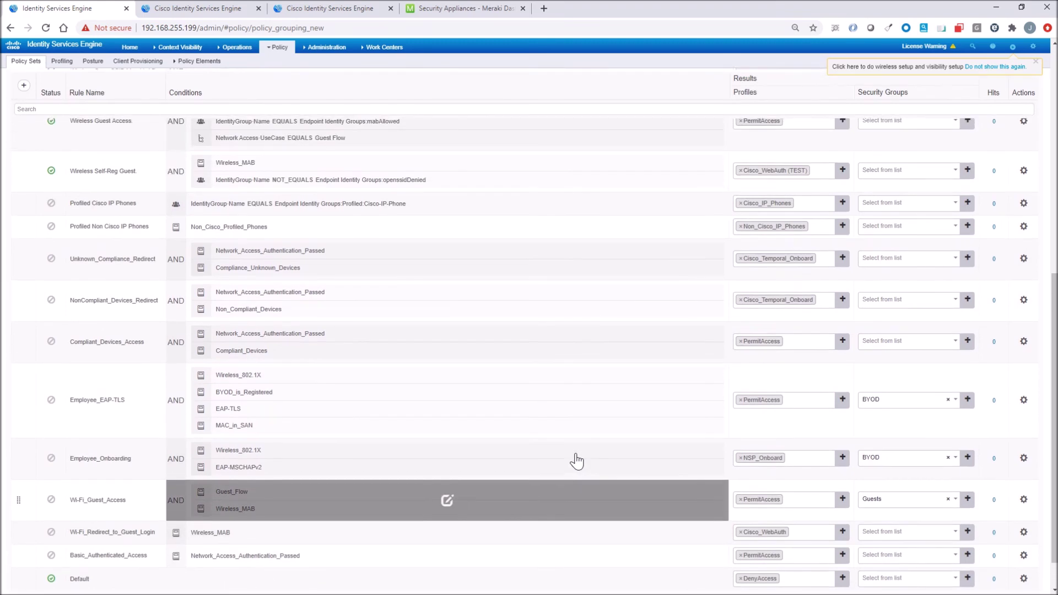
pyautogui.scroll(8, 576, 460)
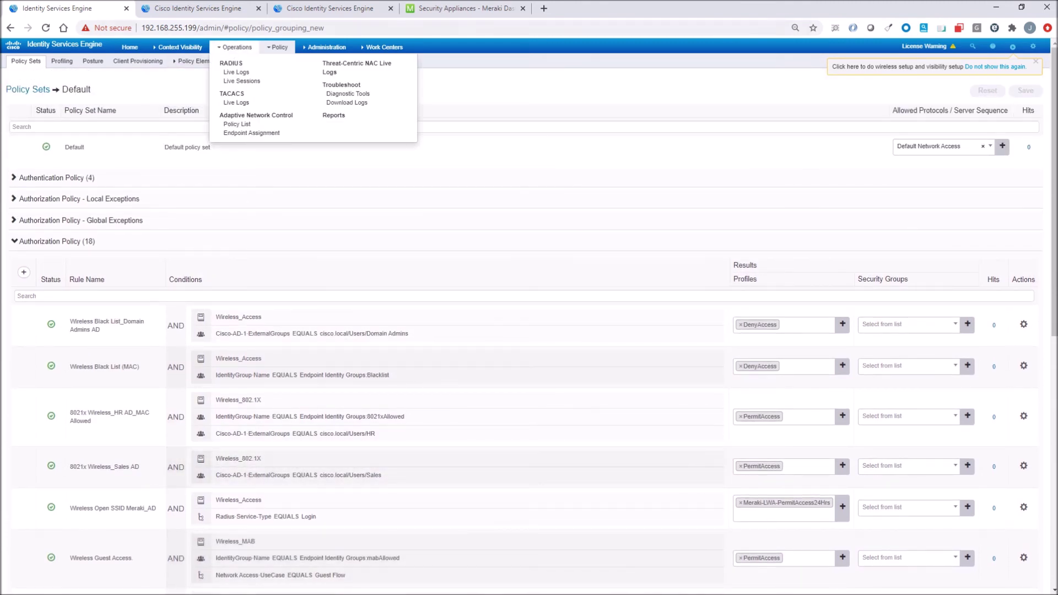
# - Close the leftover detail tabs and open the RADIUS live logs
pyautogui.click(259, 9)
pyautogui.click(260, 9)
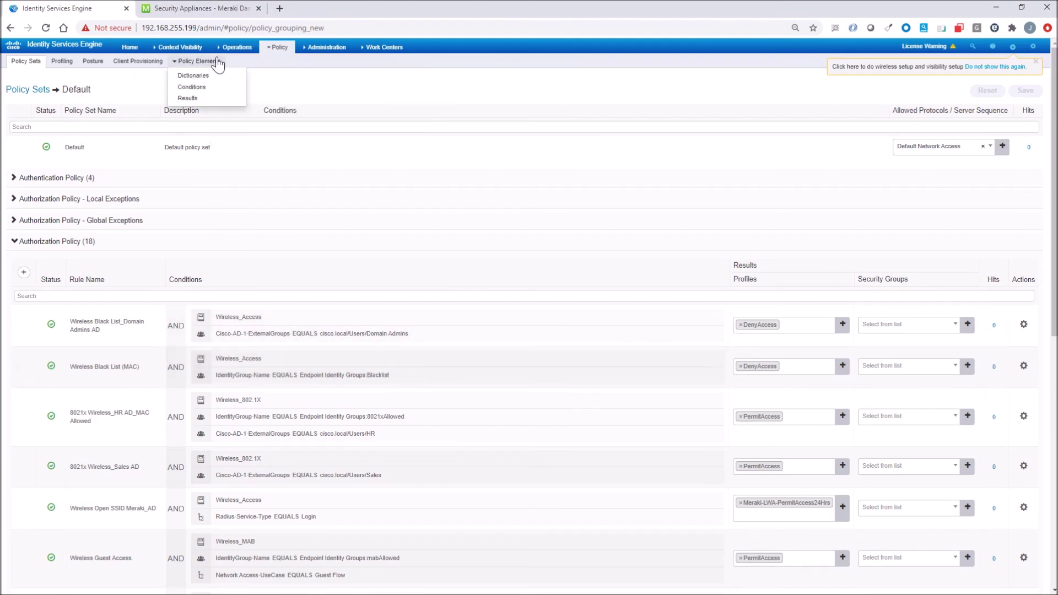
pyautogui.moveTo(234, 46)
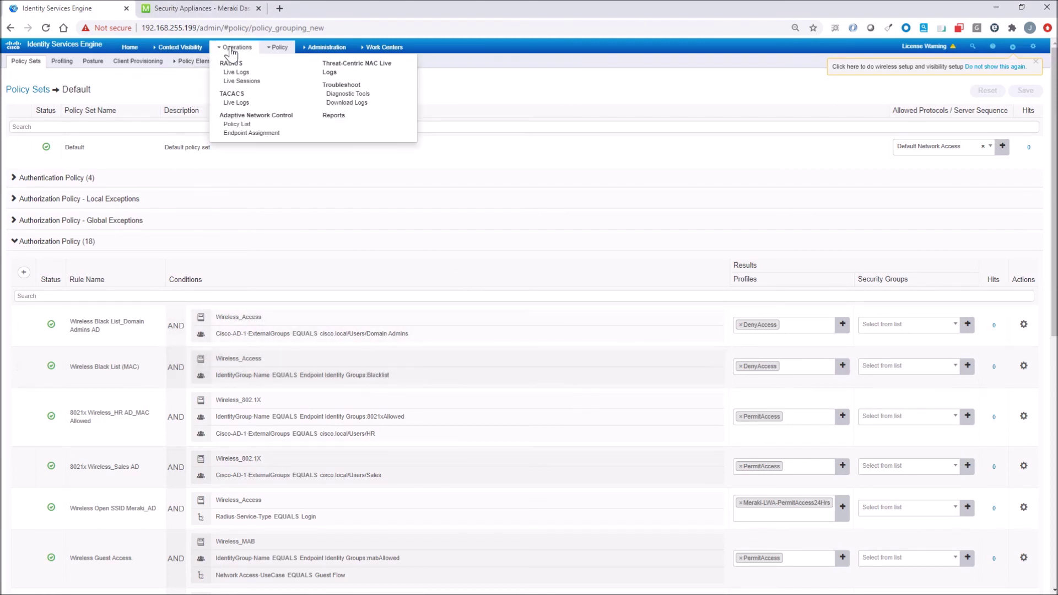
pyautogui.click(234, 76)
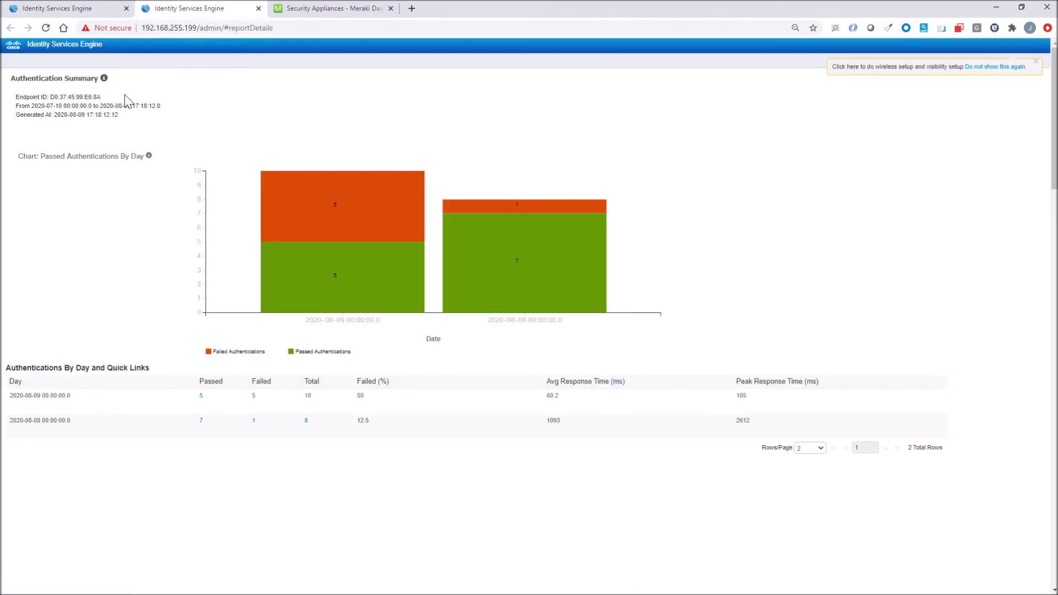
# - Copy the endpoint MAC D0:37:45:99:E6:8A from its authentication summary
pyautogui.moveTo(107, 99); pyautogui.dragTo(56, 105)
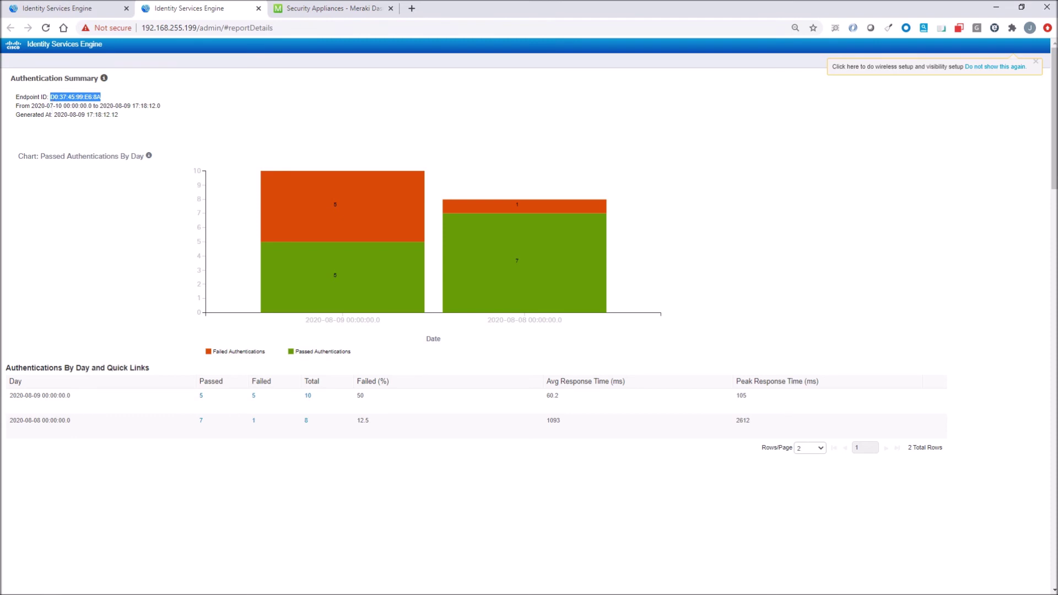
pyautogui.rightClick(68, 98)
pyautogui.click(88, 105)
pyautogui.click(65, 9)
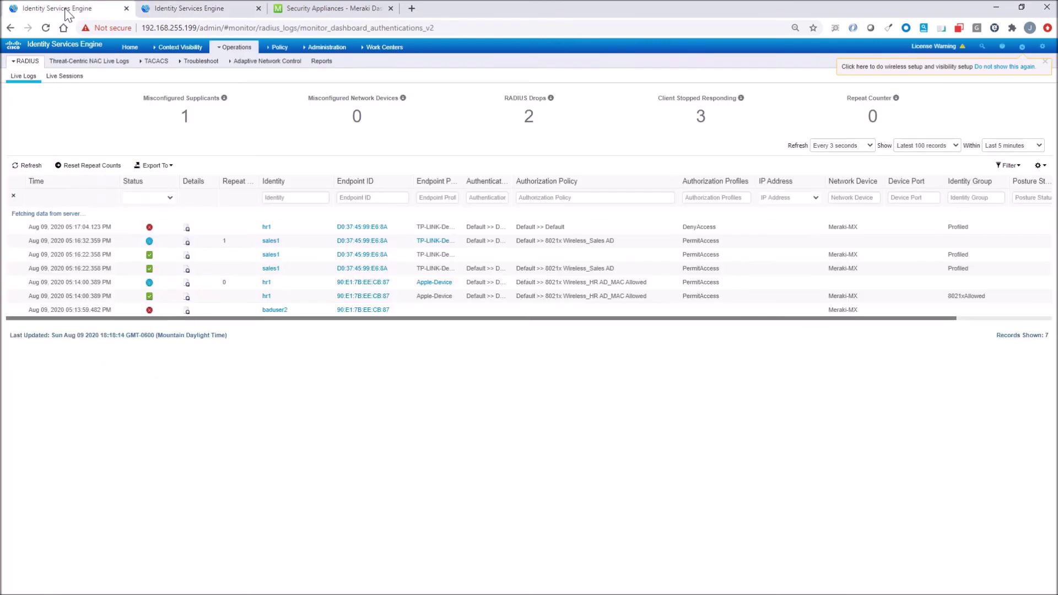
# - Open the Blacklist endpoint identity group under Administration
pyautogui.click(332, 47)
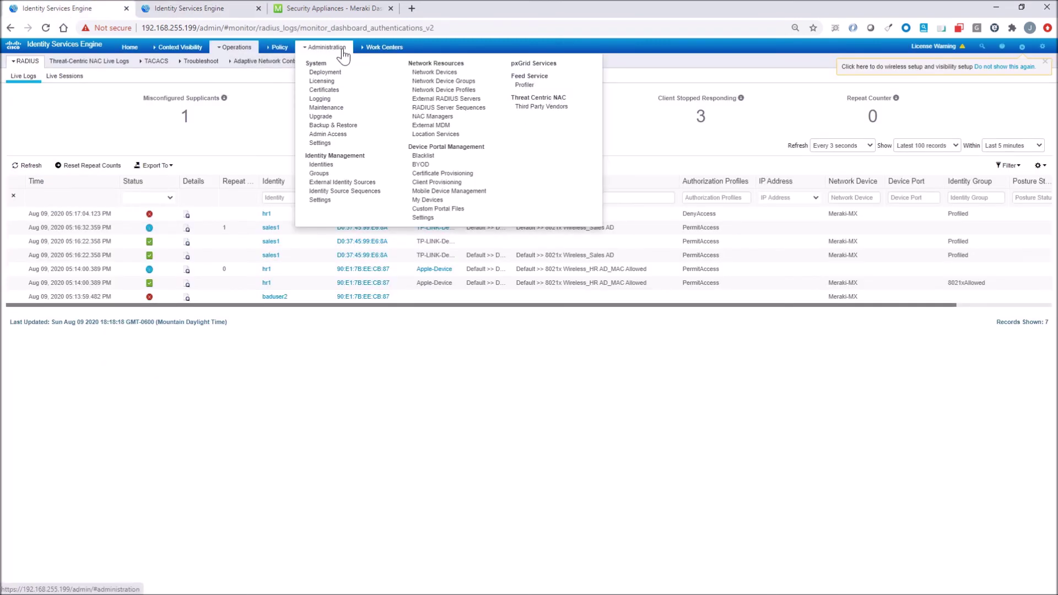
pyautogui.click(325, 173)
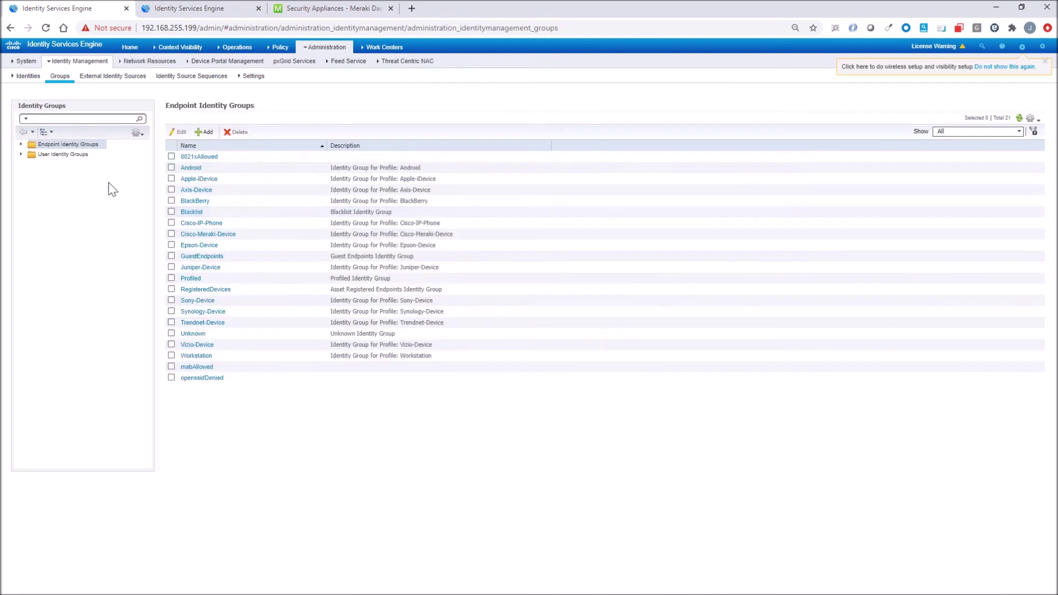
pyautogui.click(21, 144)
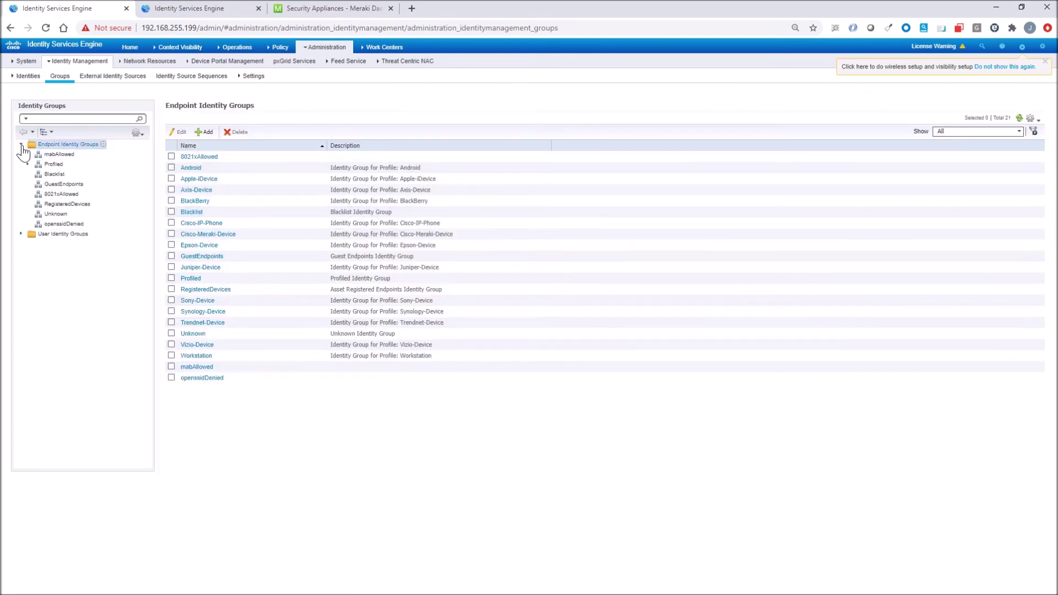
pyautogui.click(54, 174)
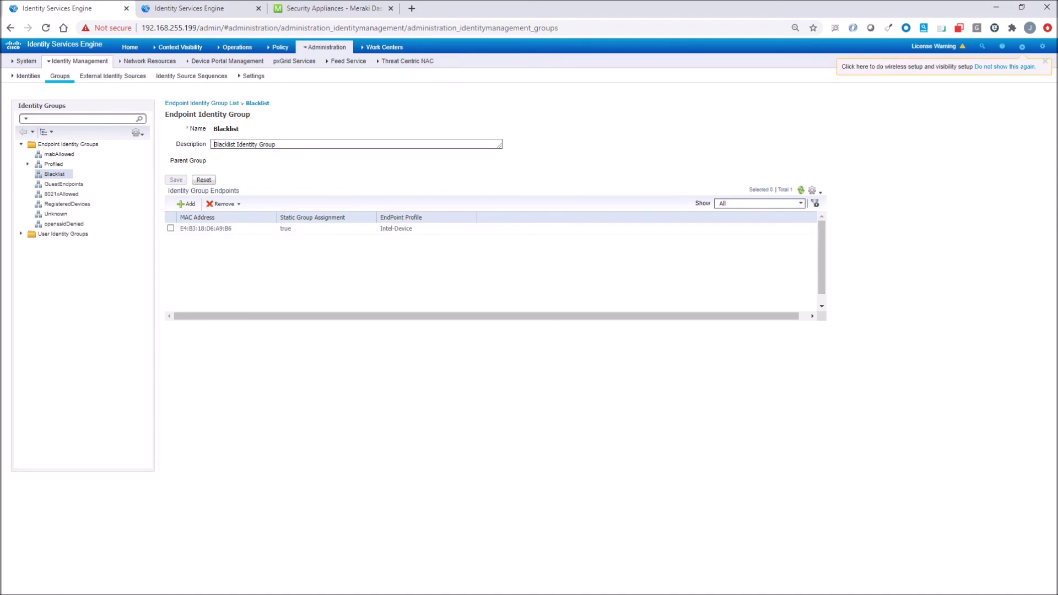
# - Add the TP-Link endpoint D0:37:45:99:E6:8A to Blacklist, then show RADIUS Live Logs
pyautogui.click(187, 204)
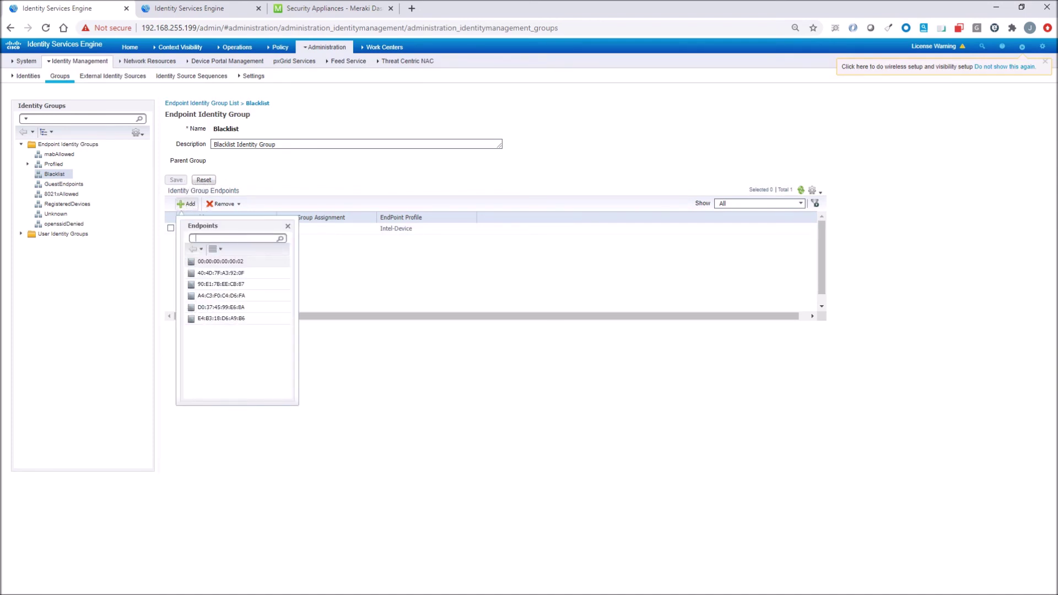
pyautogui.hotkey('ctrl', 'v')
pyautogui.press('Return')
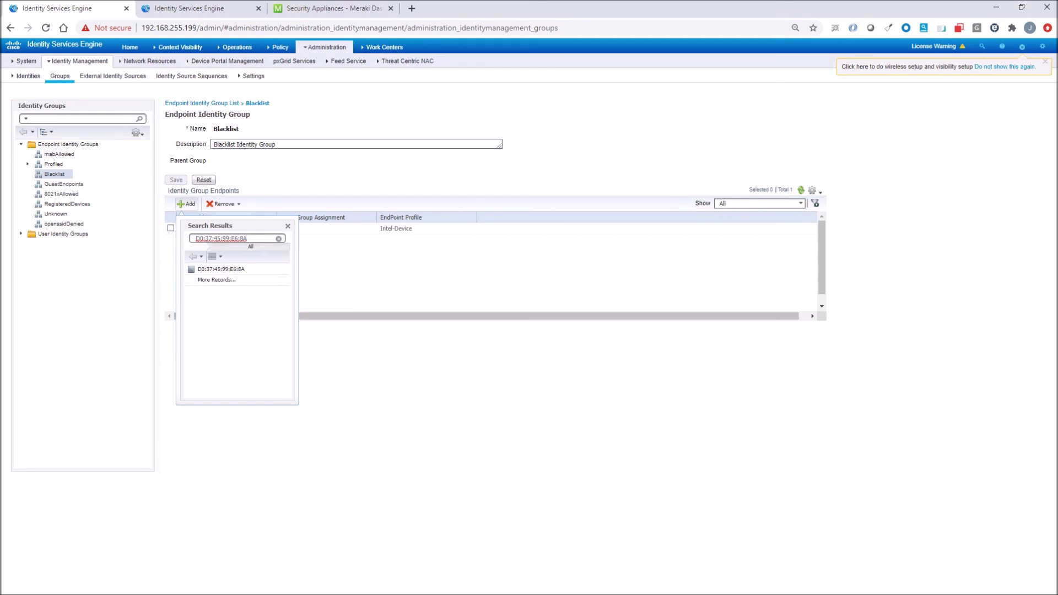
pyautogui.click(239, 270)
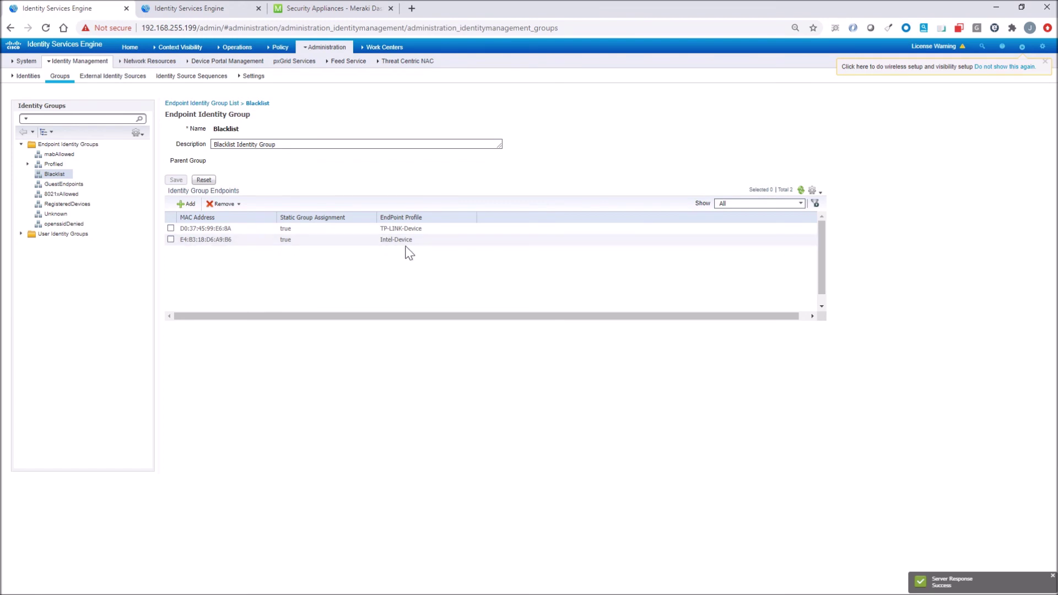
pyautogui.click(243, 76)
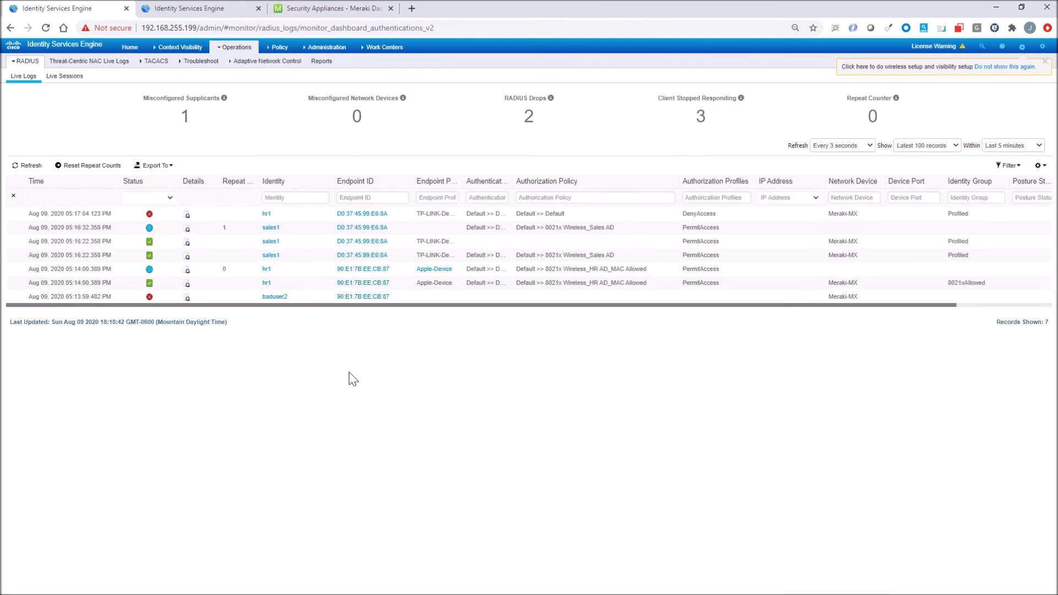
# - On the Windows 10 VM, join the 802.1x Wi-Fi as the sales user; the connection is refused
pyautogui.moveTo(316, 590)
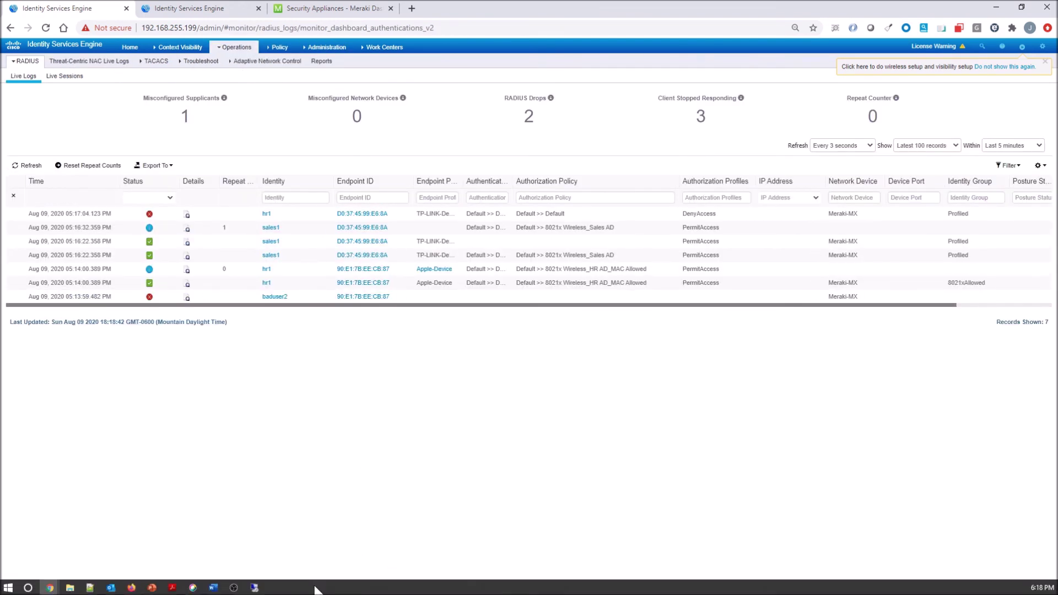
pyautogui.click(254, 588)
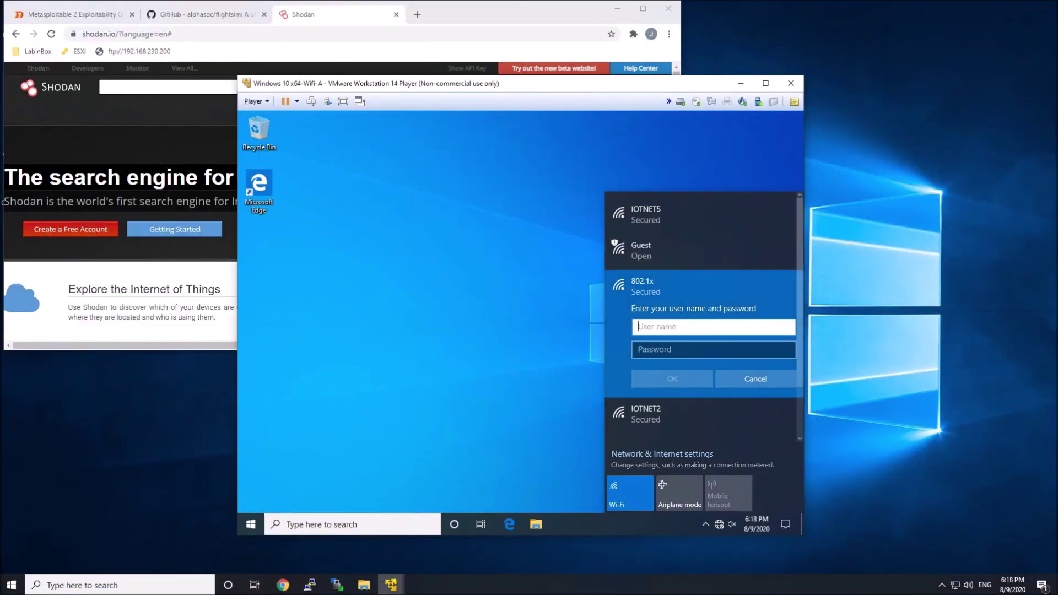
pyautogui.write('sales1')
pyautogui.press('Tab')
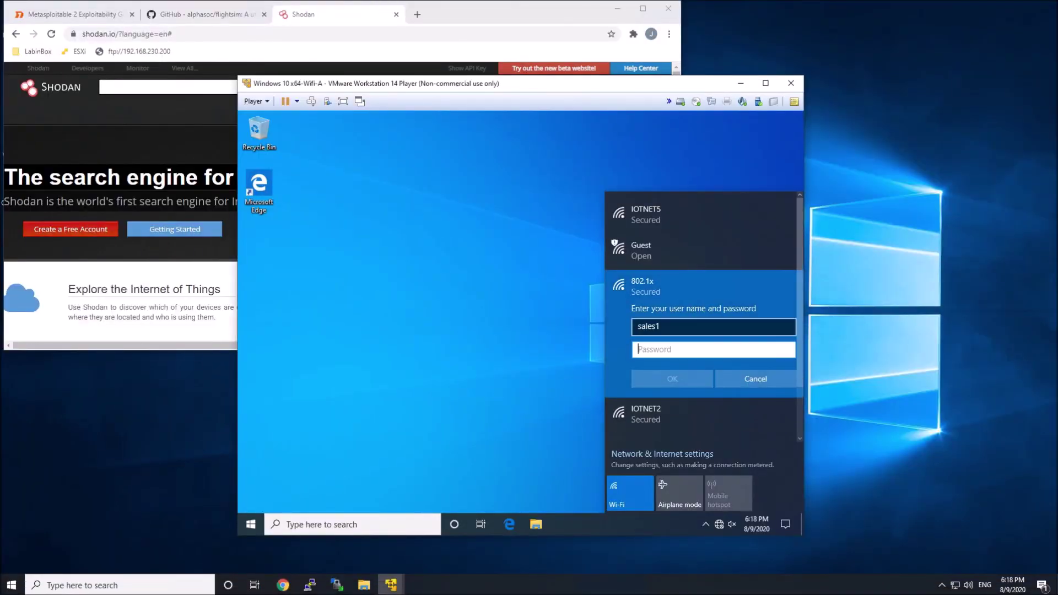
pyautogui.write('p')
pyautogui.press('Return')
pyautogui.click(680, 379)
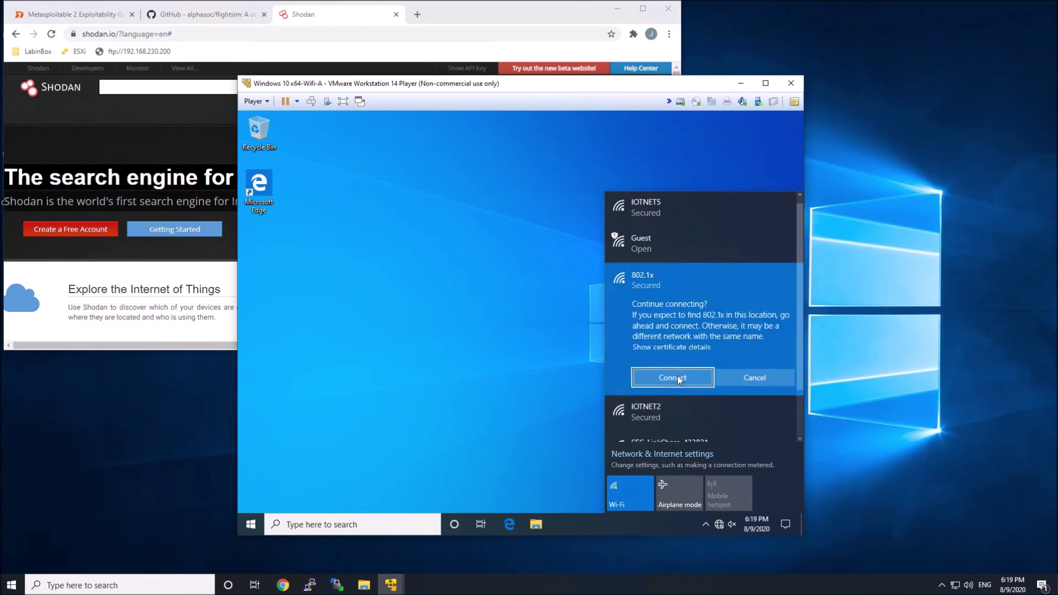
pyautogui.click(673, 378)
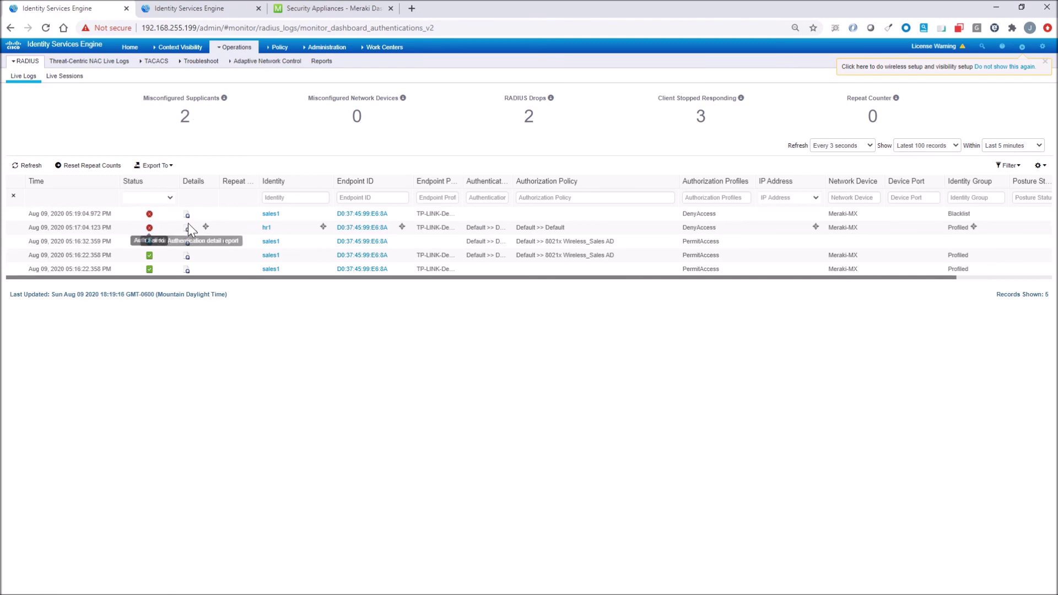
# - Inspect the newest failed login's details, showing the Wireless Black List (MAC) rule denied it
pyautogui.click(186, 214)
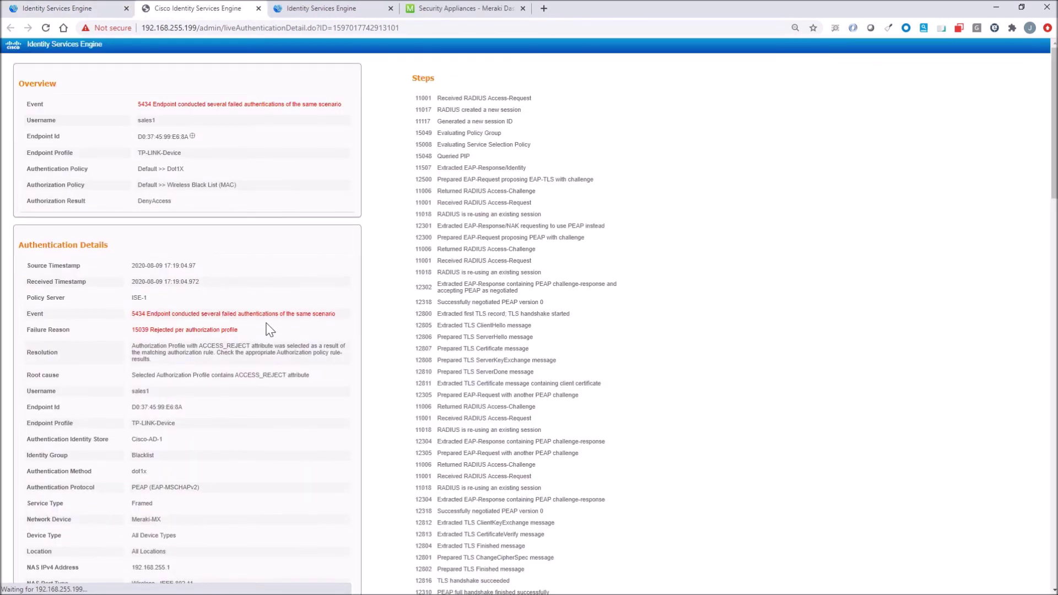
pyautogui.moveTo(247, 186); pyautogui.dragTo(137, 168)
pyautogui.click(169, 190)
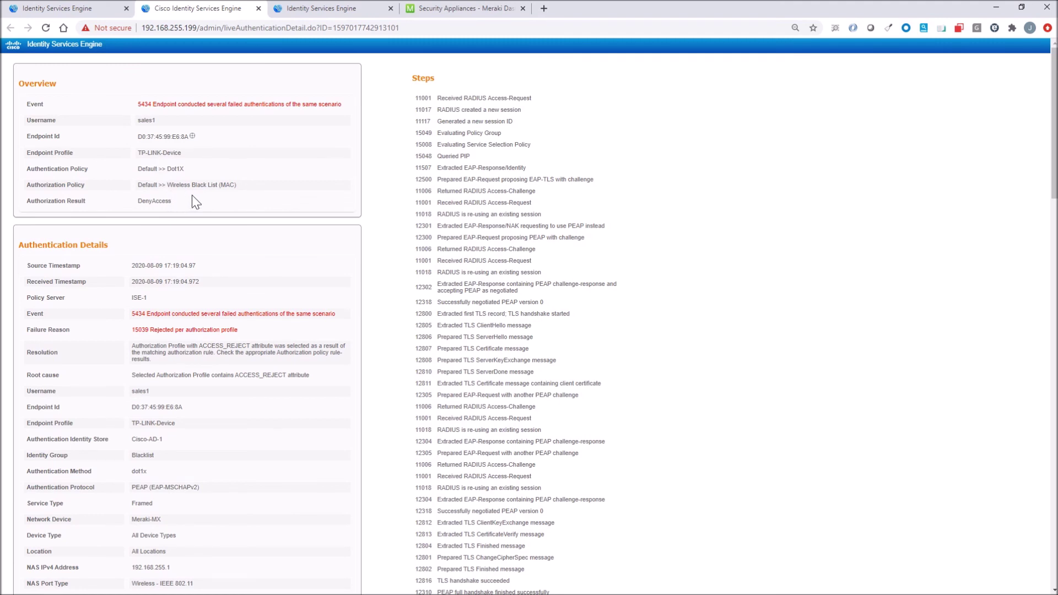
pyautogui.scroll(-2, 193, 195)
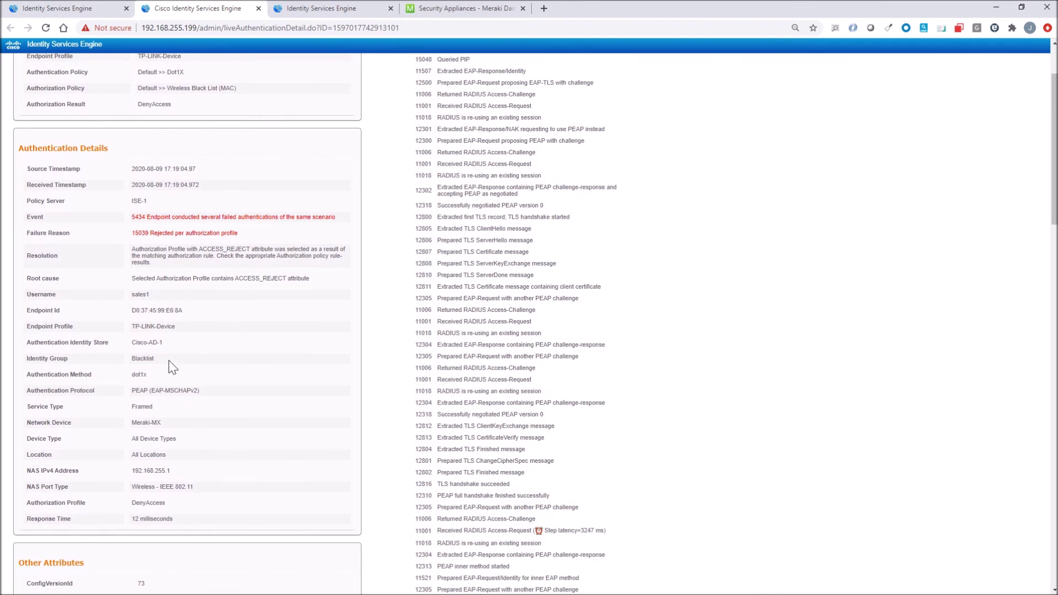
pyautogui.scroll(2, 210, 356)
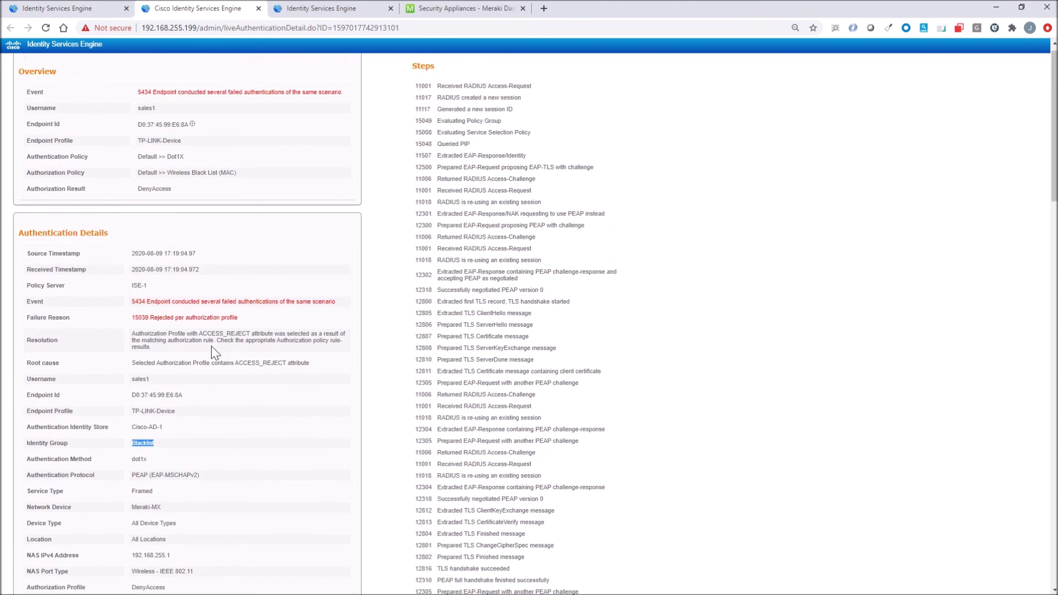
# - Close the details tab and open the Blacklist endpoint identity group
pyautogui.click(258, 8)
pyautogui.click(327, 46)
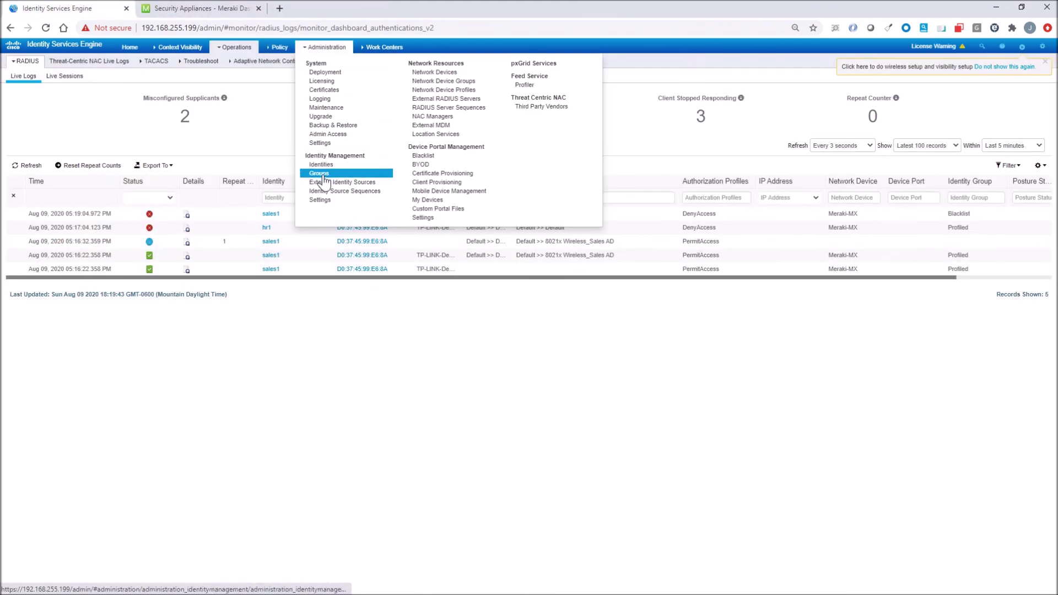
pyautogui.click(323, 183)
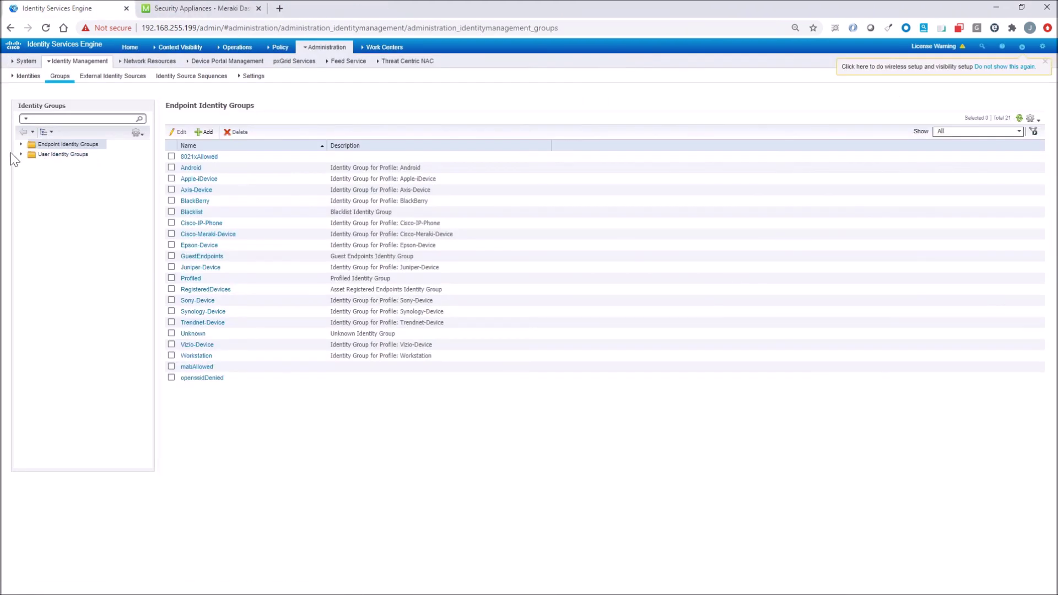
pyautogui.click(20, 145)
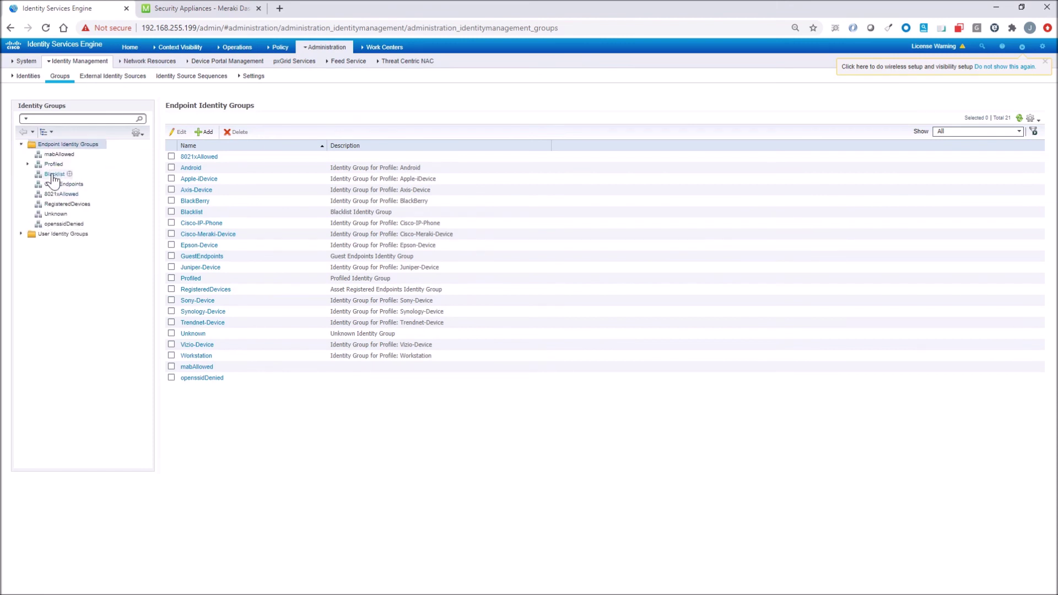
pyautogui.click(54, 175)
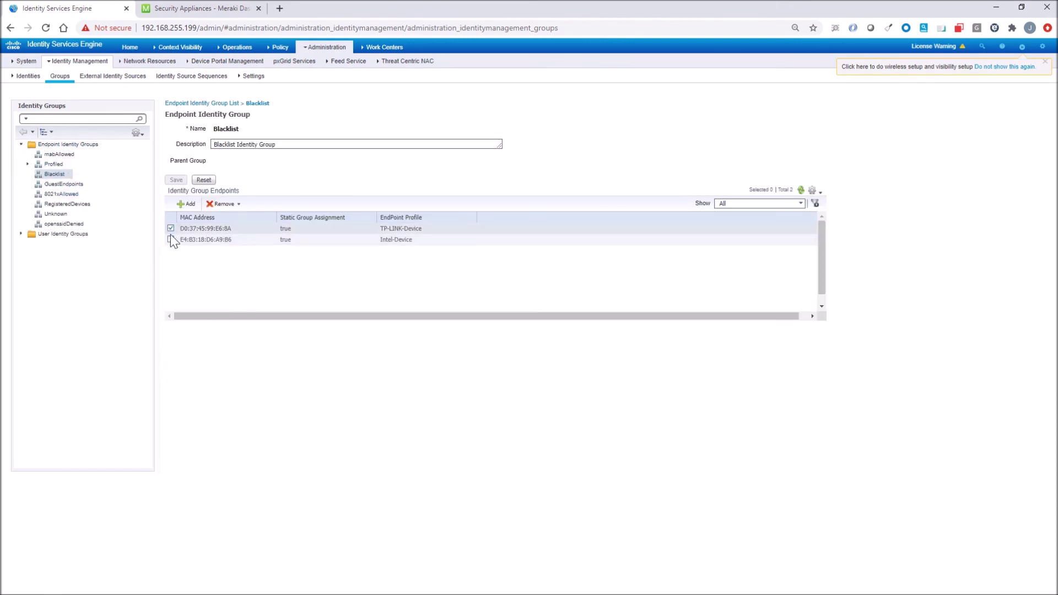
# - Remove both selected endpoints from the Blacklist group and confirm
pyautogui.click(171, 233)
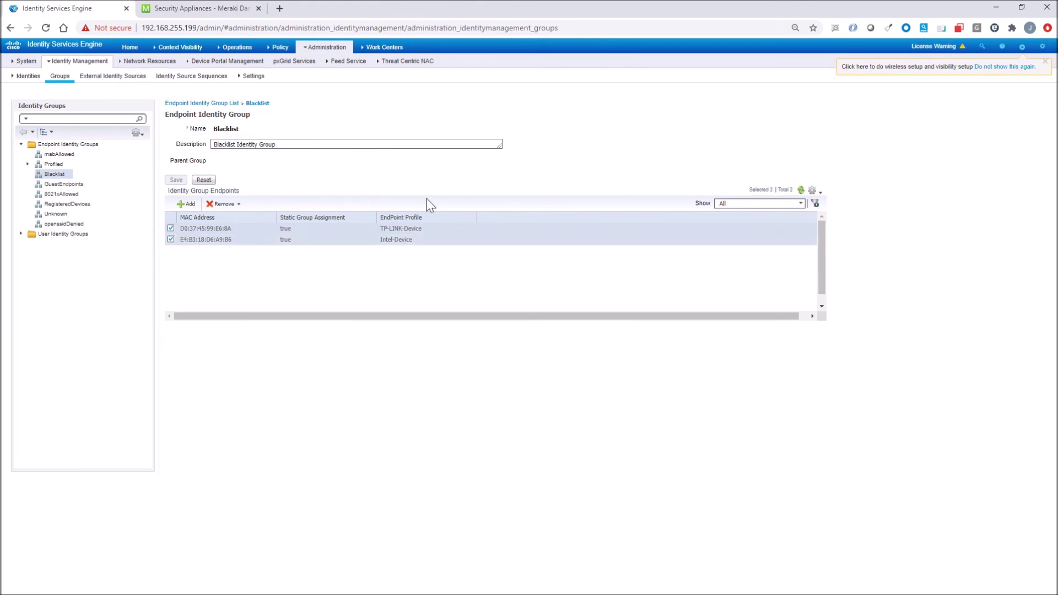
pyautogui.click(221, 206)
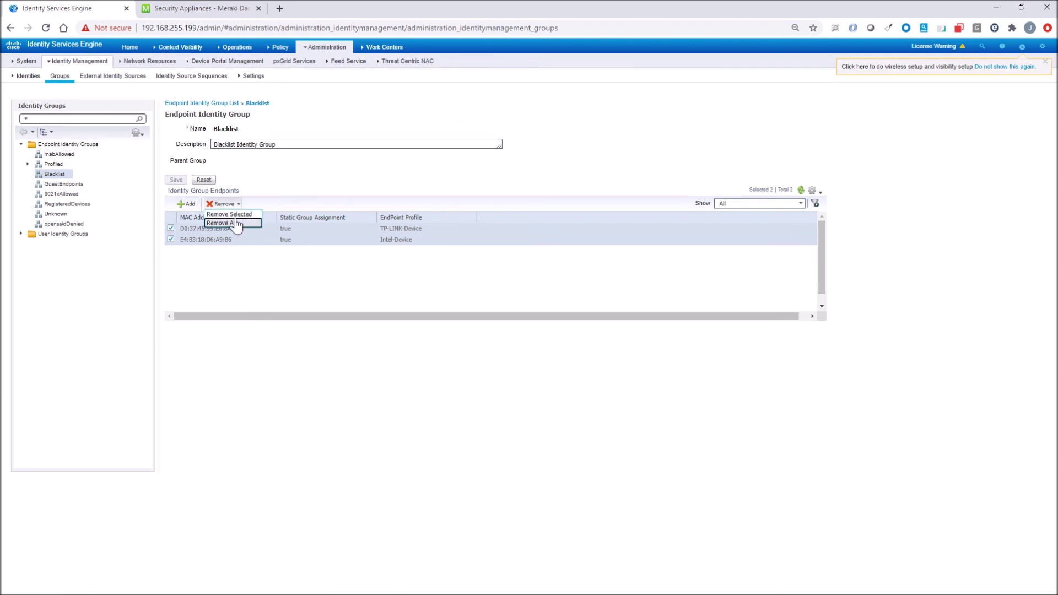
pyautogui.click(231, 215)
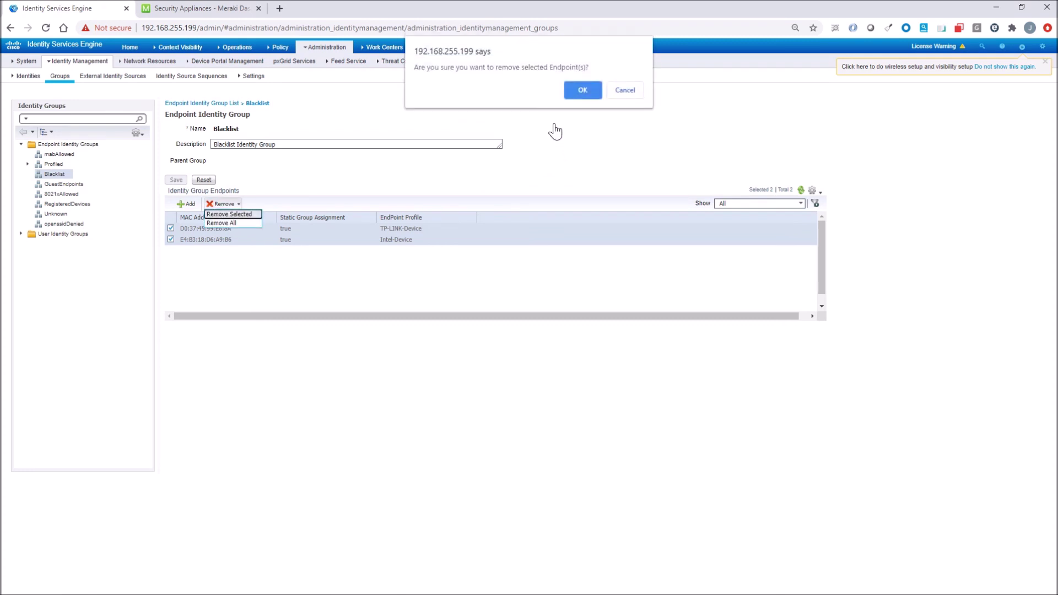
pyautogui.click(576, 89)
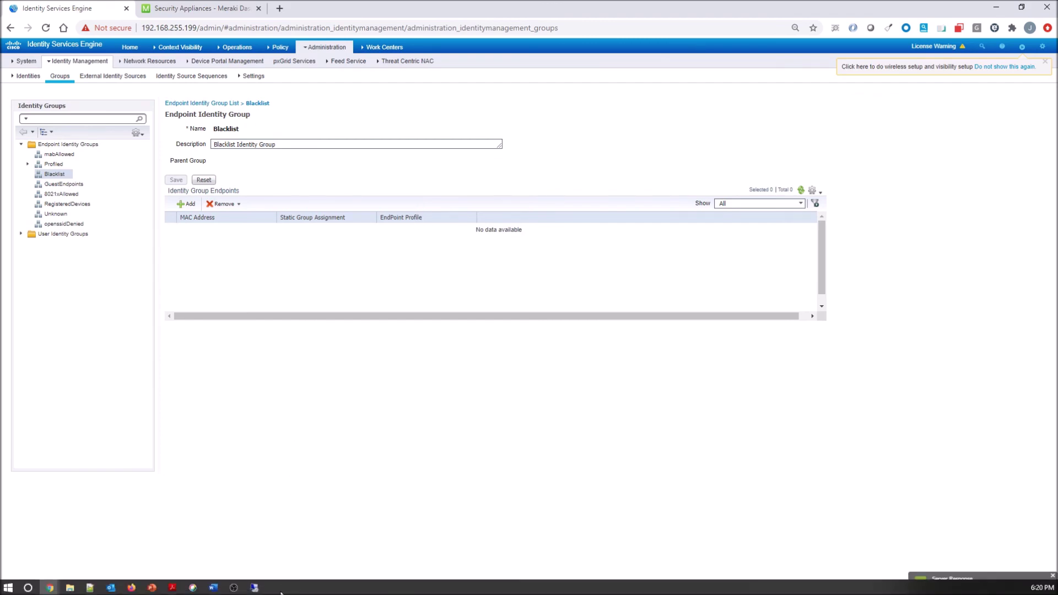
pyautogui.click(254, 588)
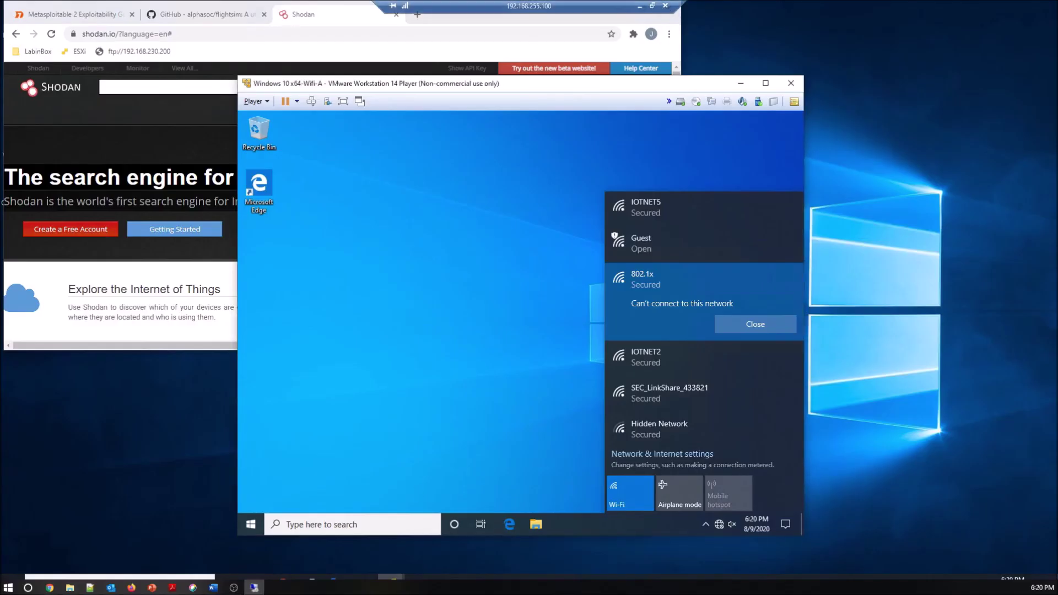
# - Dismiss the failure message and reconnect to the 802.1x Wi-Fi with the sales user's credentials
pyautogui.click(752, 324)
pyautogui.click(710, 331)
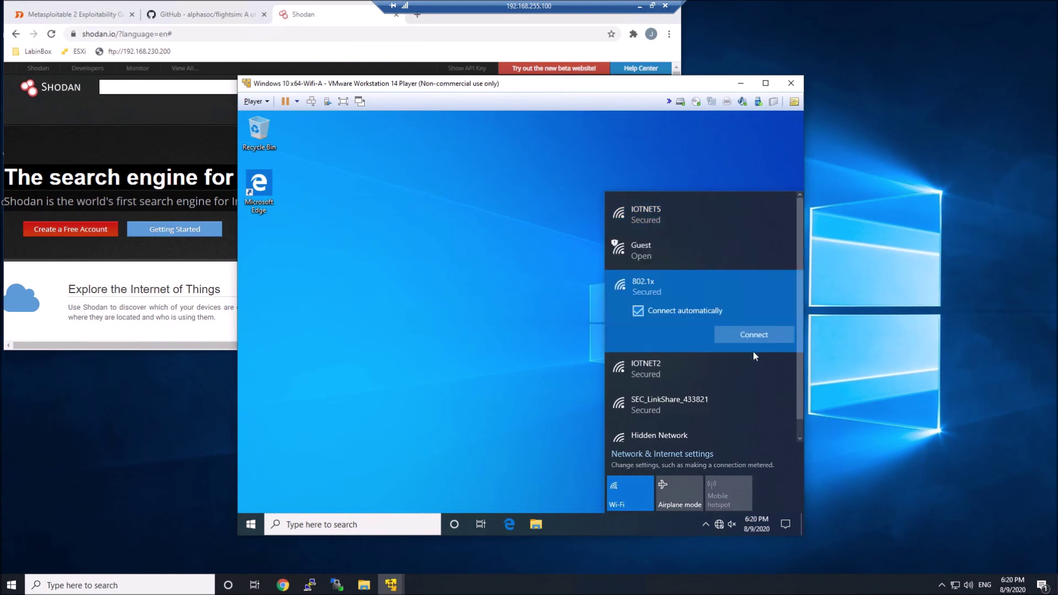
pyautogui.click(756, 337)
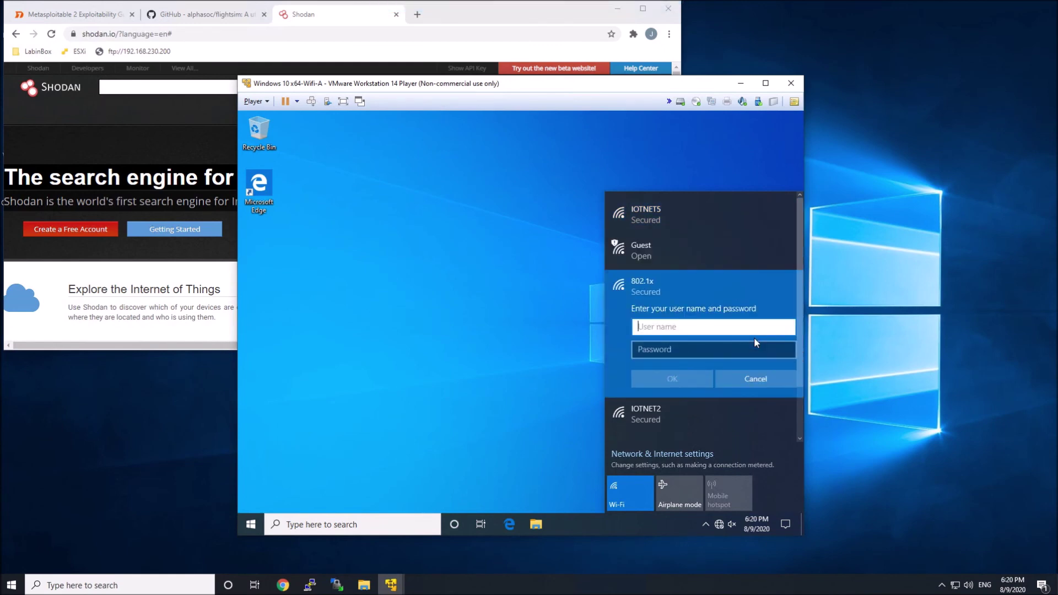
pyautogui.write('sales1')
pyautogui.press('Tab')
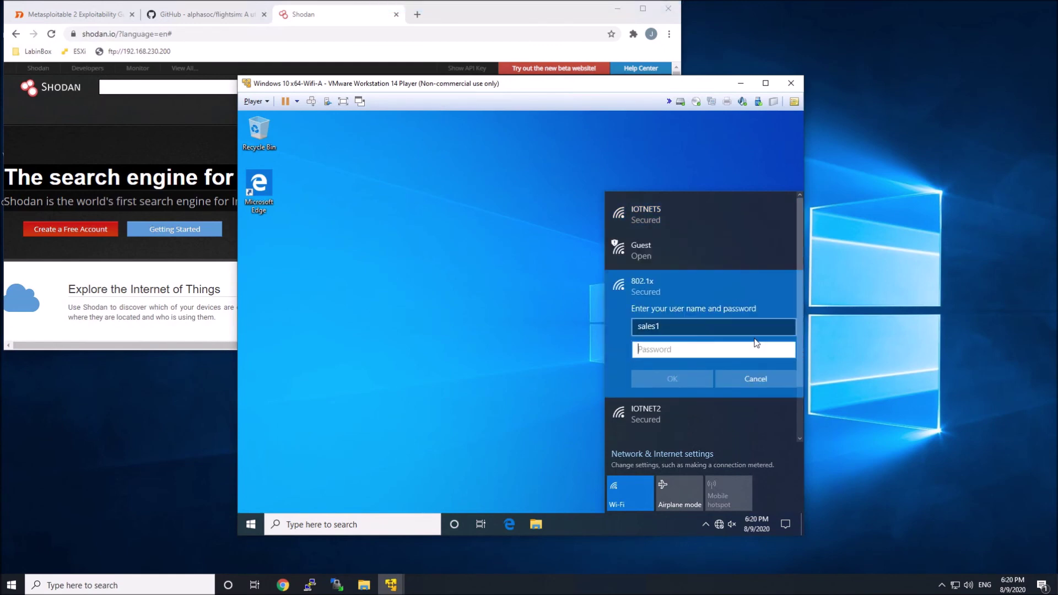
pyautogui.write('•••••')
pyautogui.press('Return')
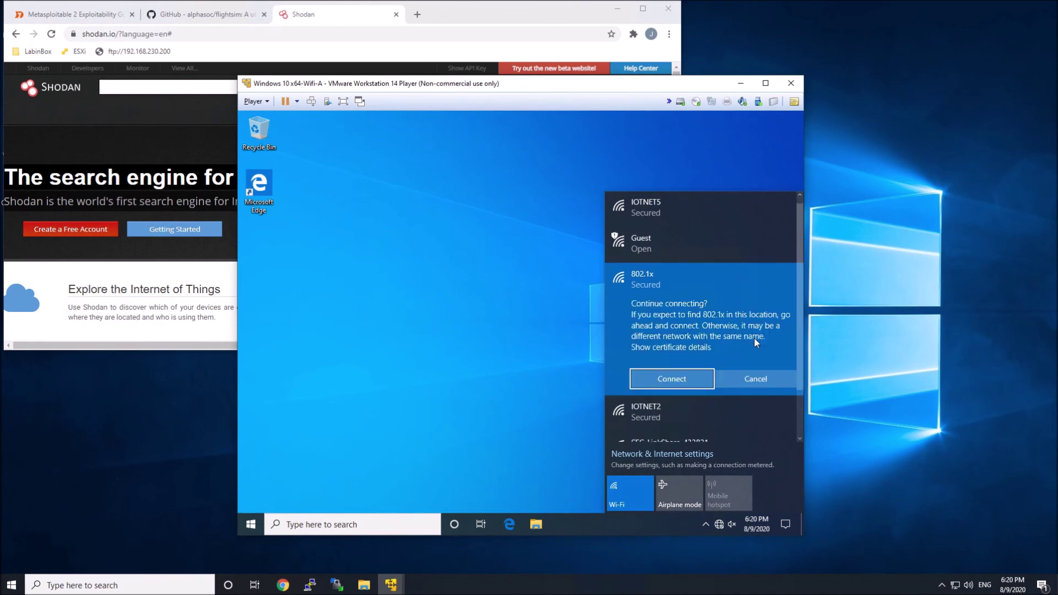
pyautogui.click(656, 380)
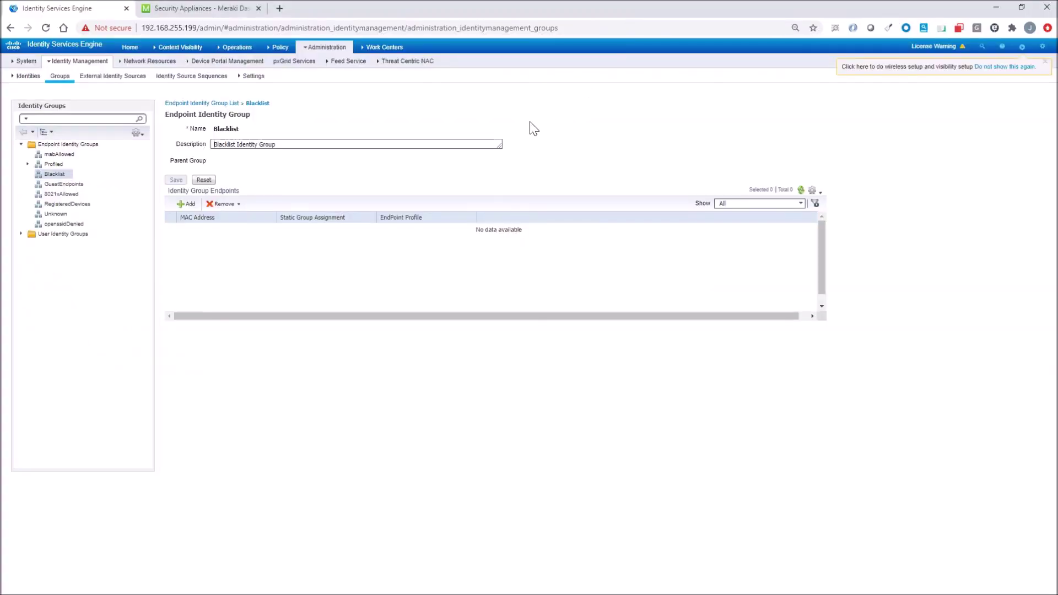
# - In RADIUS Live Logs, confirm the newest sales login got PermitAccess via 8021x Wireless_Sales AD
pyautogui.moveTo(251, 50)
pyautogui.click(238, 77)
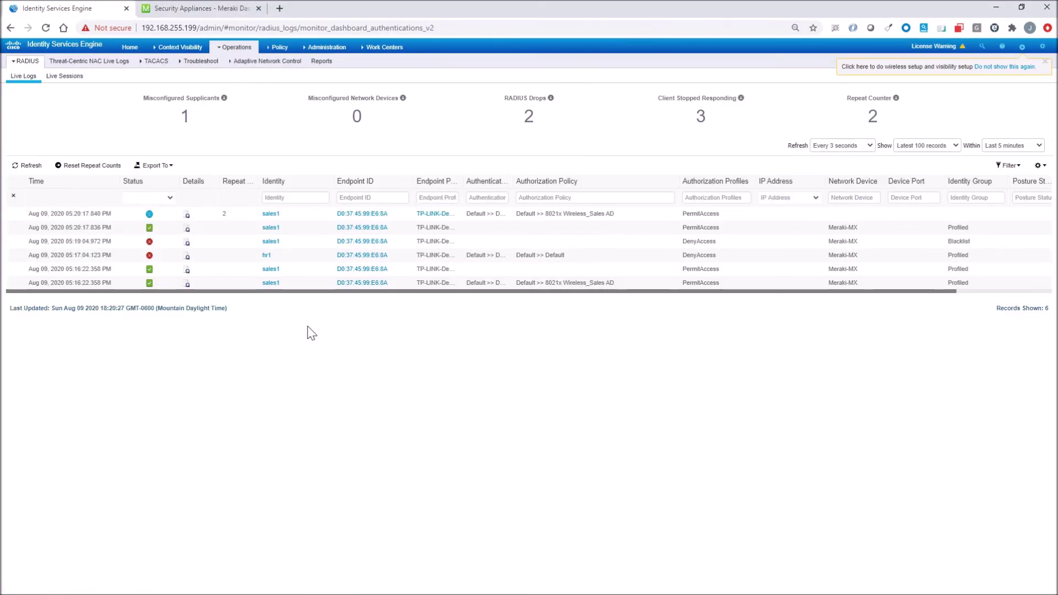
pyautogui.click(186, 215)
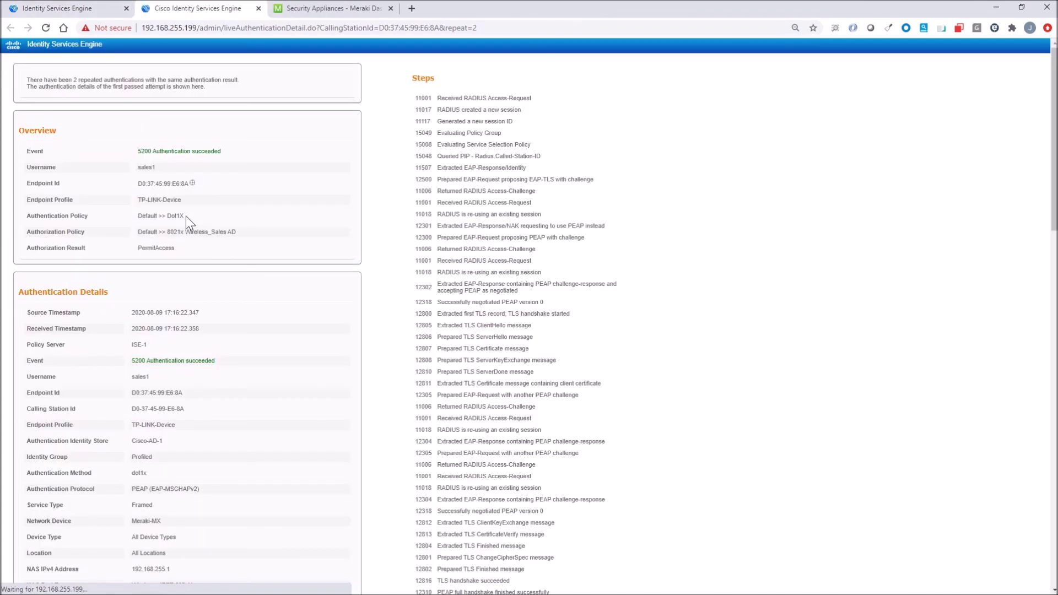
pyautogui.moveTo(237, 168); pyautogui.dragTo(133, 168)
pyautogui.moveTo(237, 232); pyautogui.dragTo(147, 249)
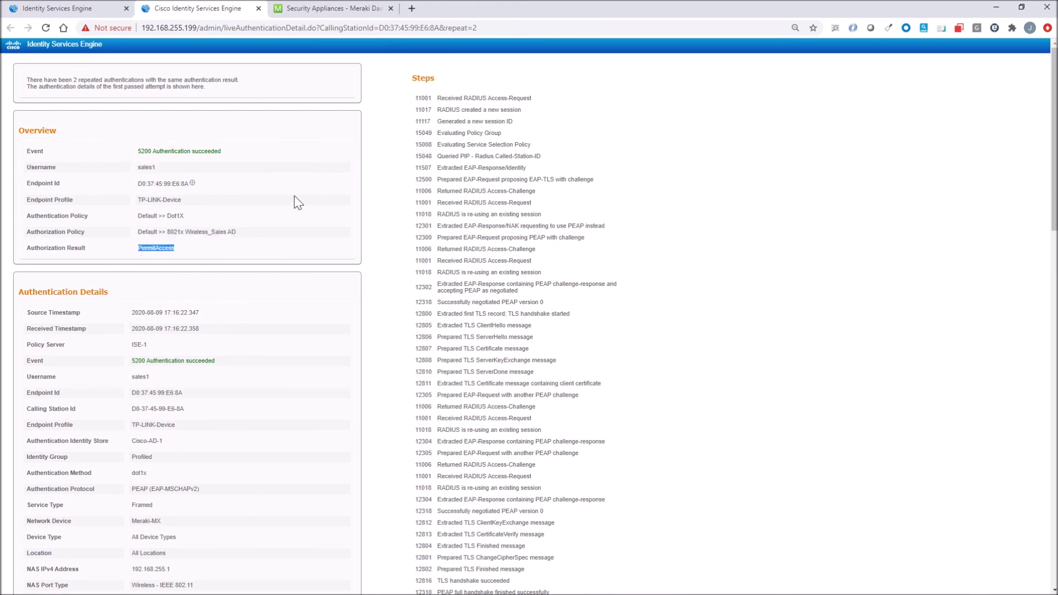
pyautogui.click(293, 52)
pyautogui.click(259, 8)
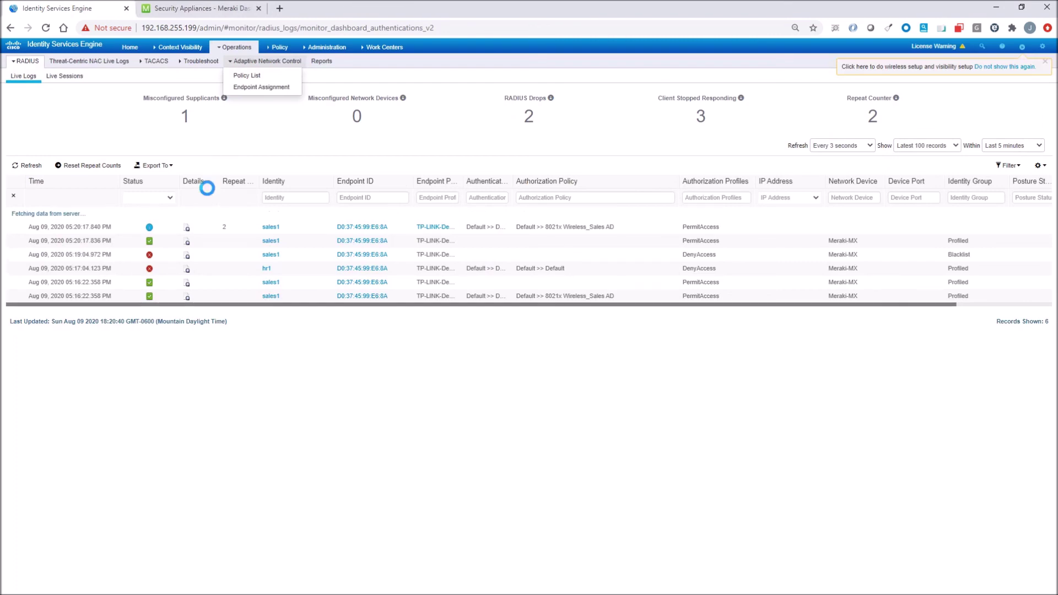